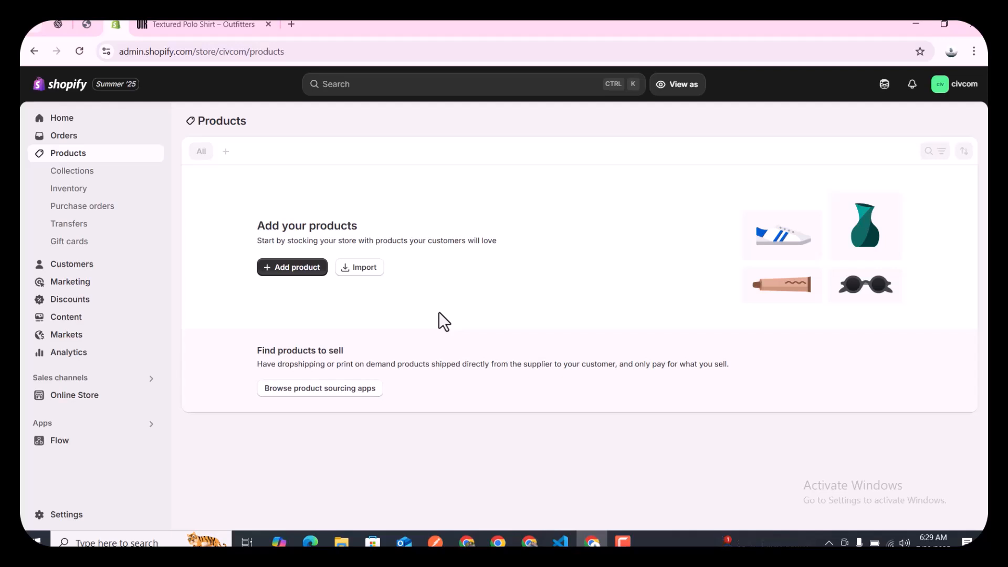
# Open the store admin's home page and look over its setup options
pyautogui.click(70, 119)
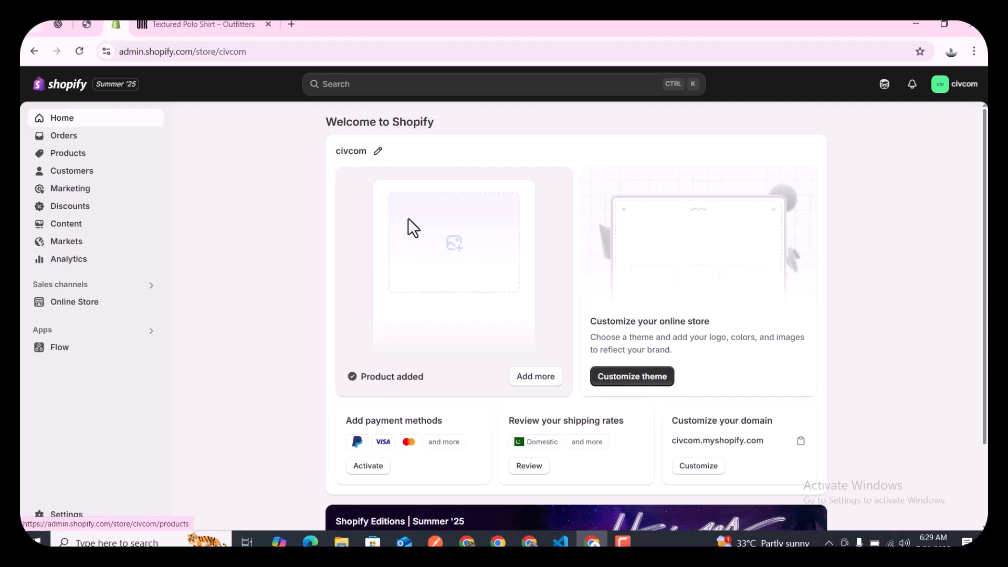
pyautogui.scroll(-3, 408, 220)
pyautogui.scroll(2, 408, 228)
# Switch to the Outfitters site and open the men's New In collection from its home page
pyautogui.click(203, 24)
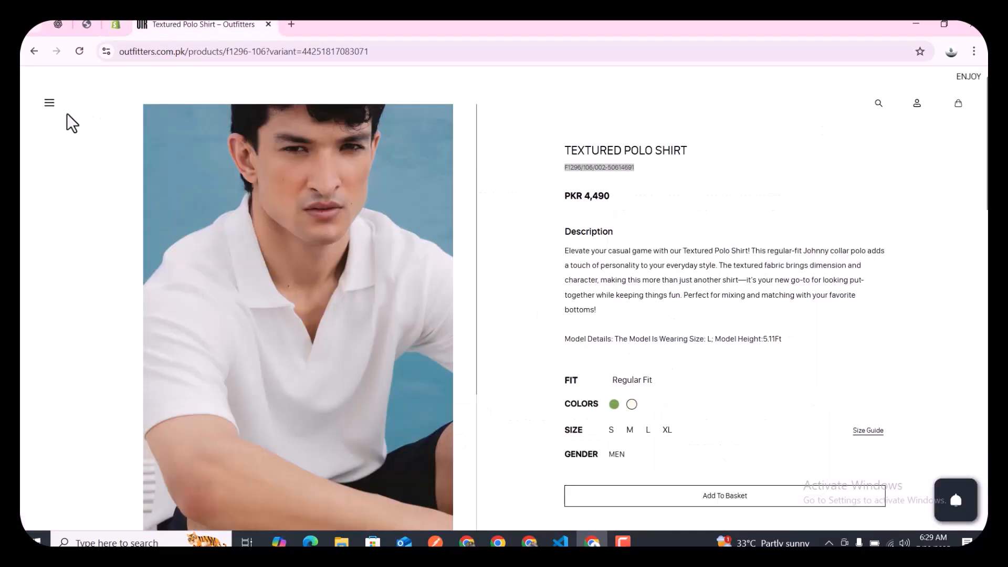
pyautogui.click(94, 118)
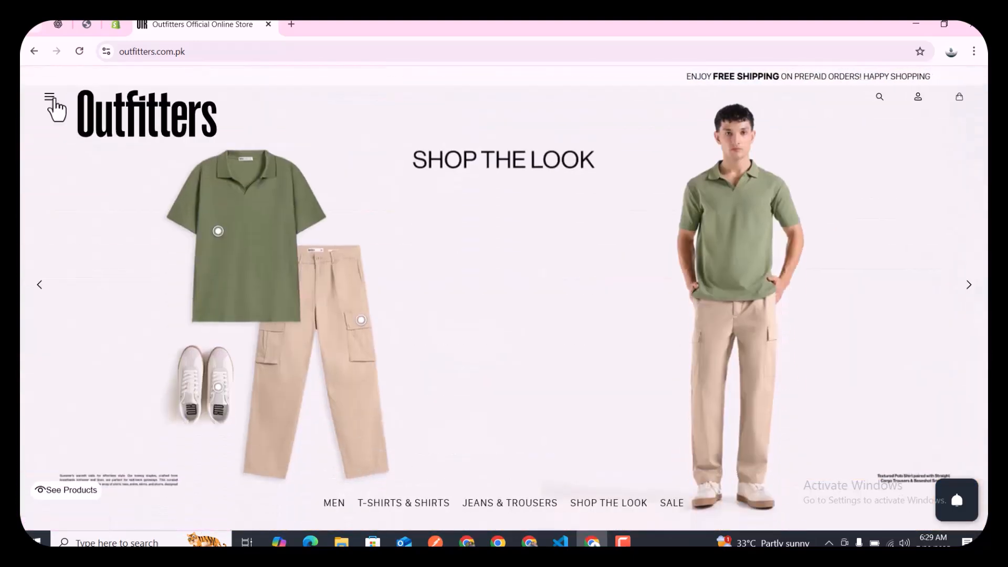
pyautogui.click(51, 100)
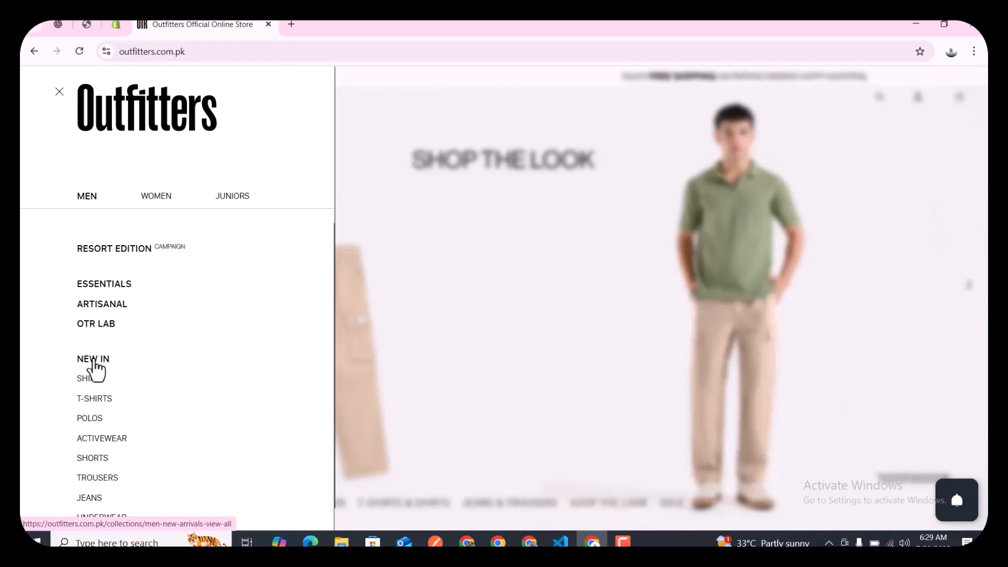
pyautogui.click(94, 361)
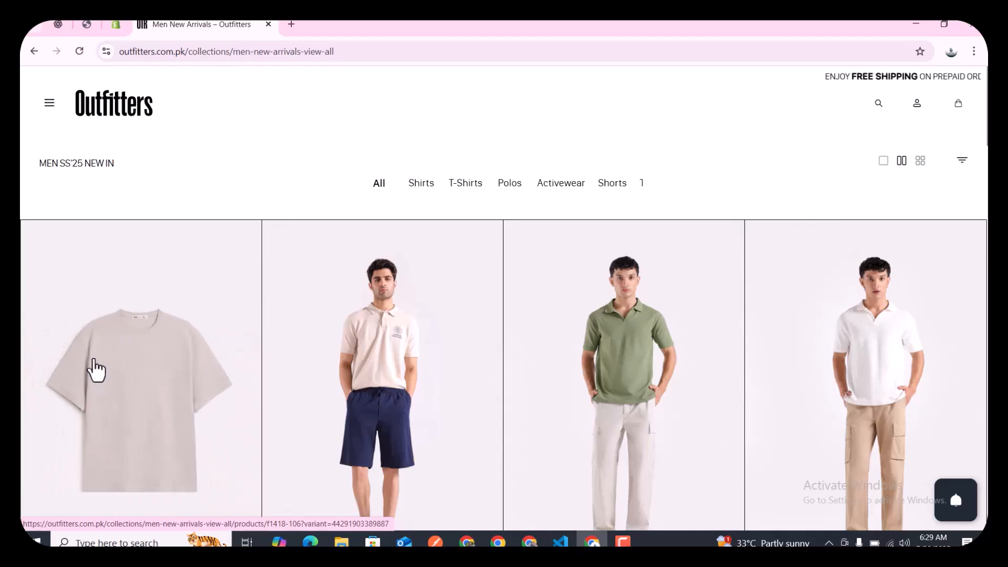
# Browse the men's new arrivals and open the product page of the green Textured Polo Shirt
pyautogui.scroll(-3, 96, 370)
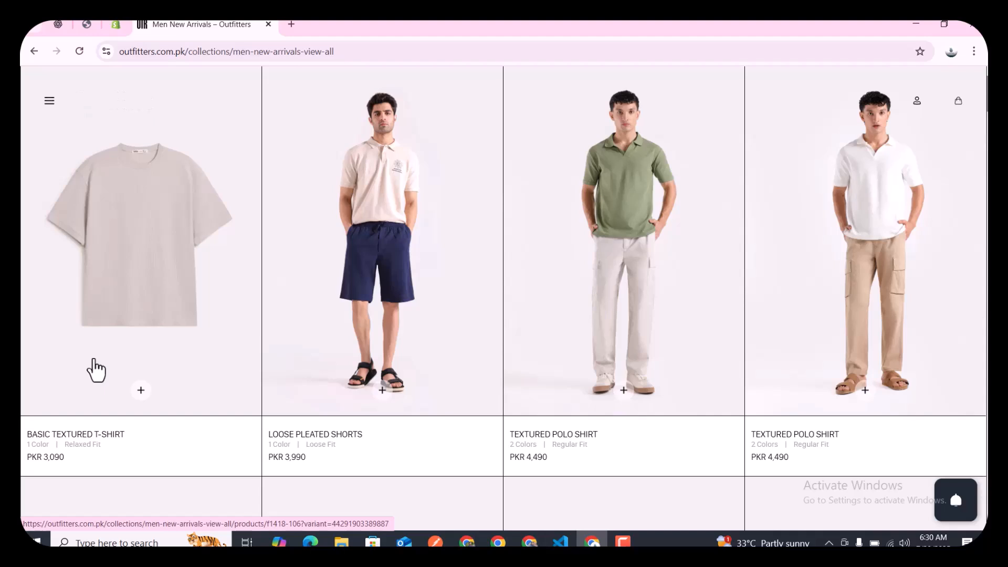
pyautogui.scroll(3, 96, 371)
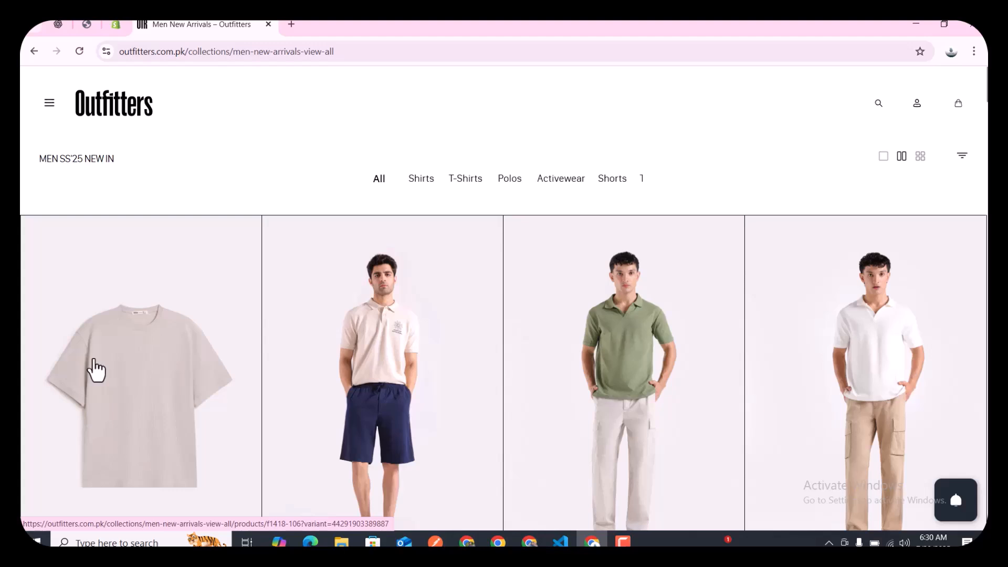
pyautogui.scroll(-2, 96, 371)
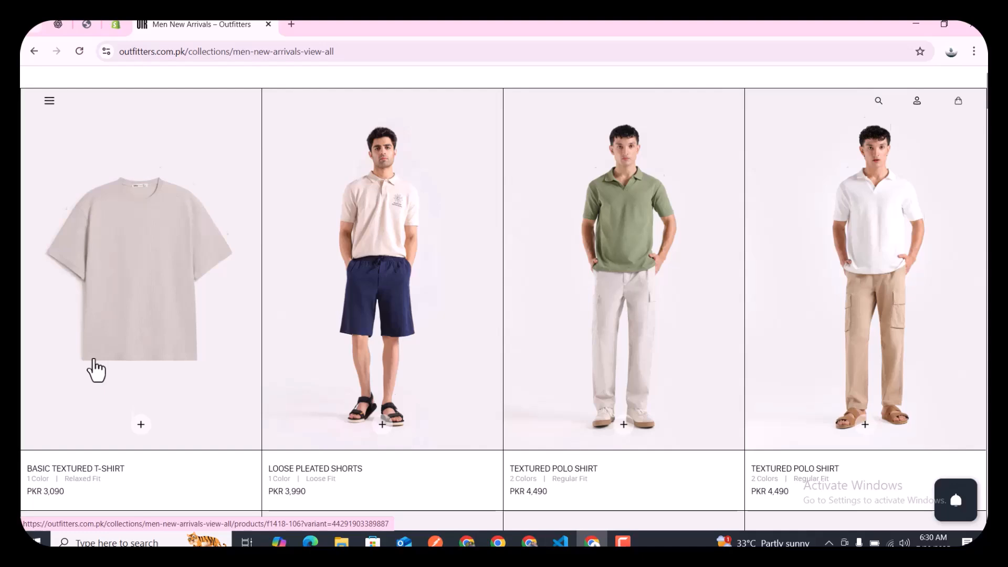
pyautogui.scroll(-1, 96, 370)
pyautogui.scroll(-7, 96, 371)
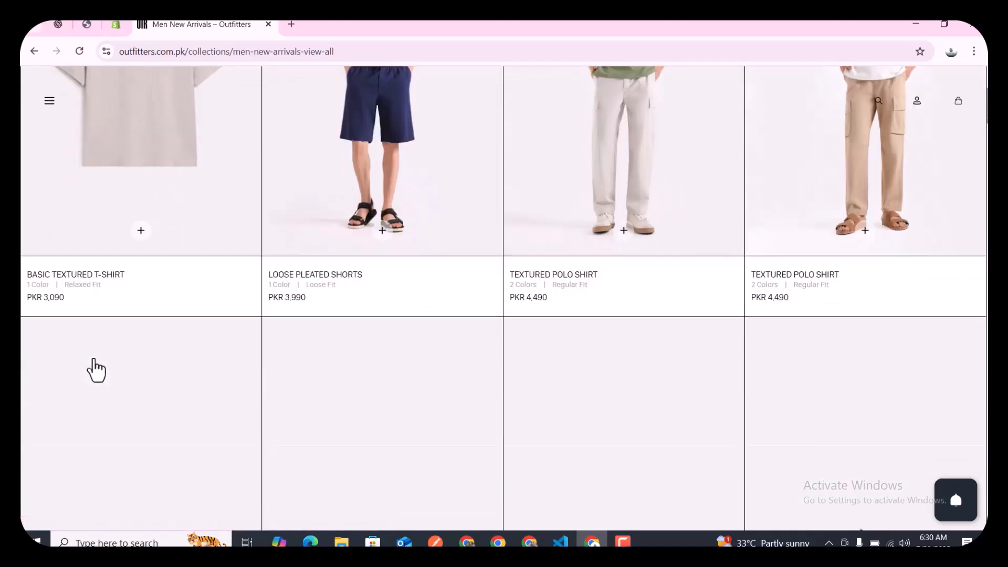
pyautogui.scroll(10, 96, 370)
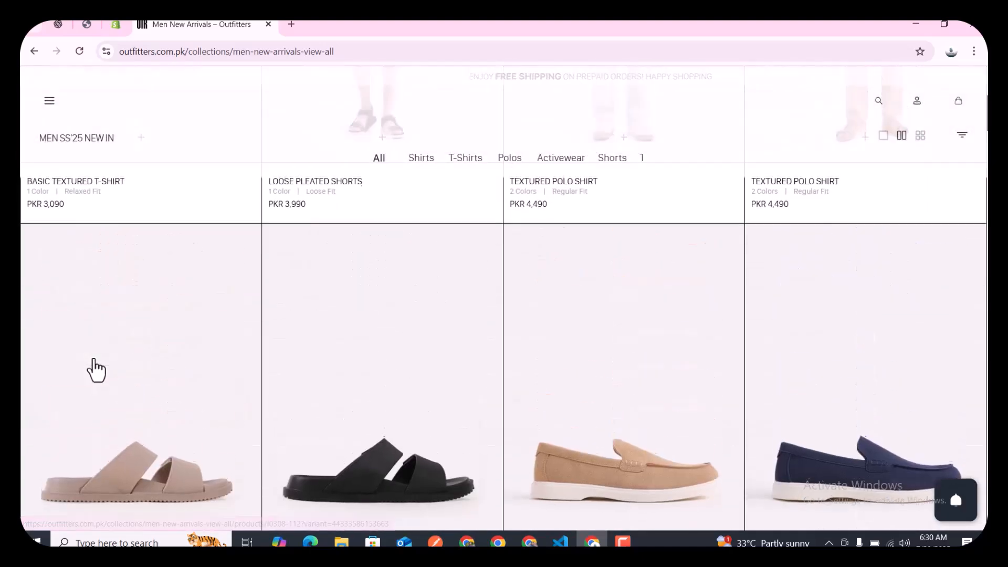
pyautogui.click(601, 317)
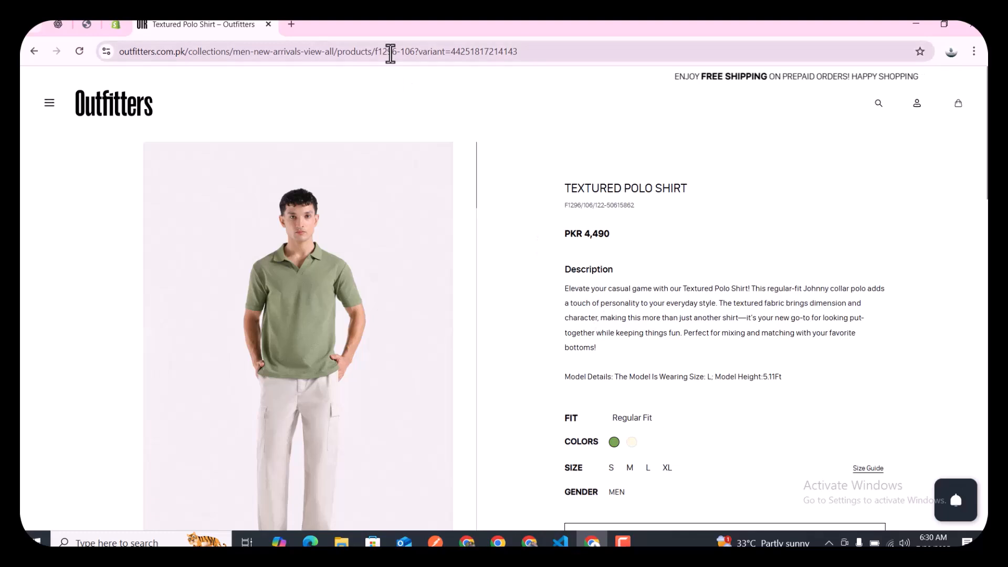
# Return to the Shopify admin, view the Orders page and start adding a new product from Products
pyautogui.click(126, 21)
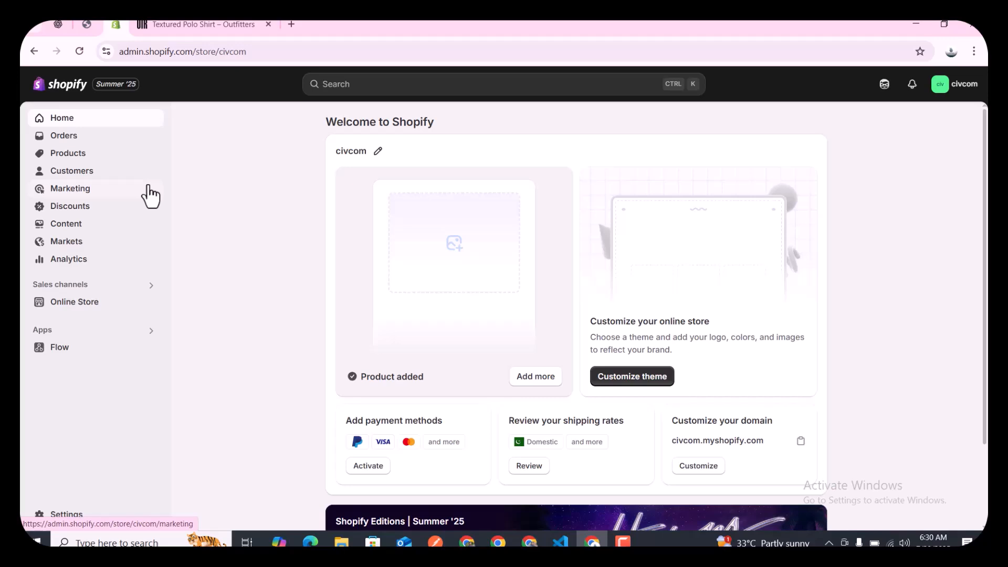
pyautogui.click(77, 138)
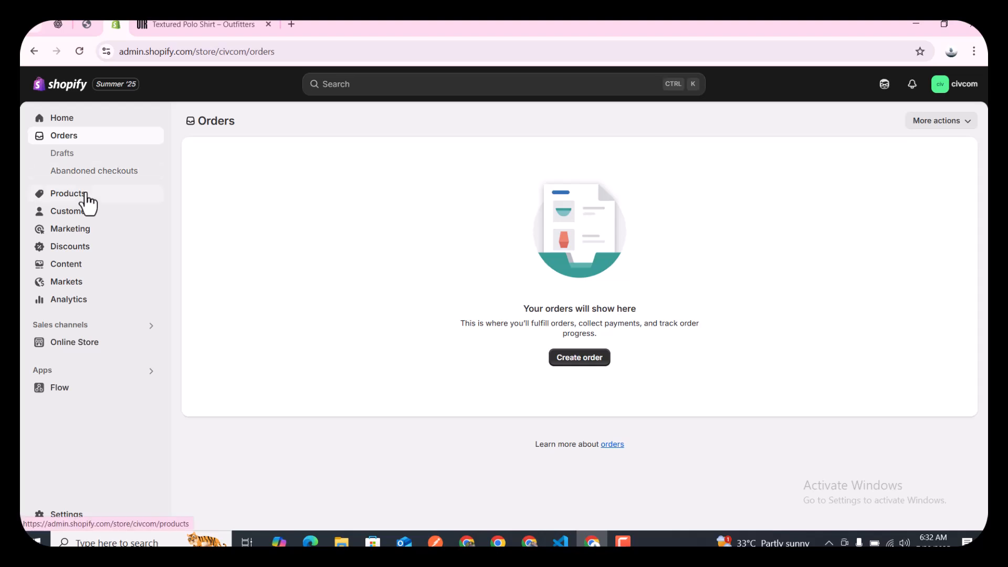
pyautogui.click(84, 195)
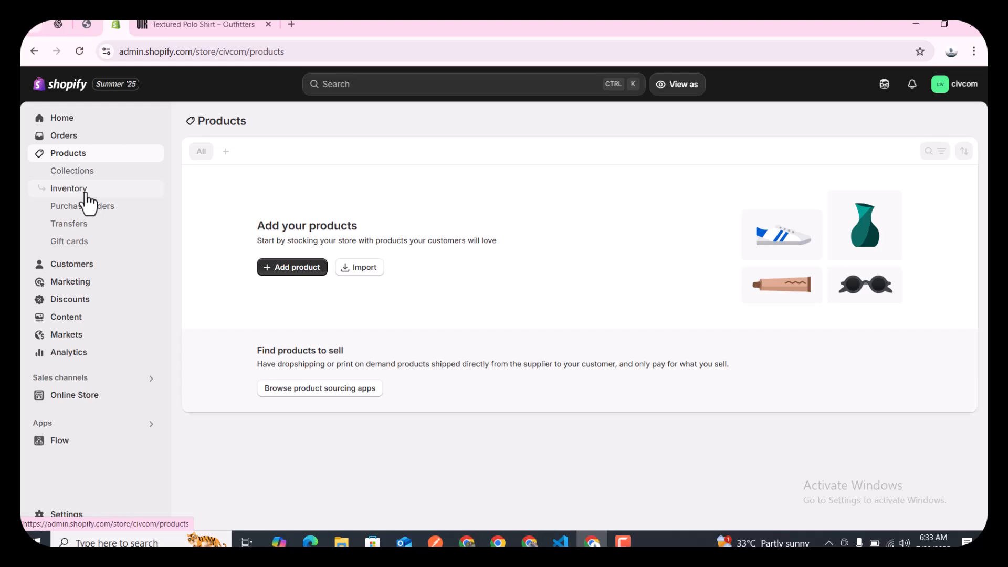
pyautogui.click(276, 272)
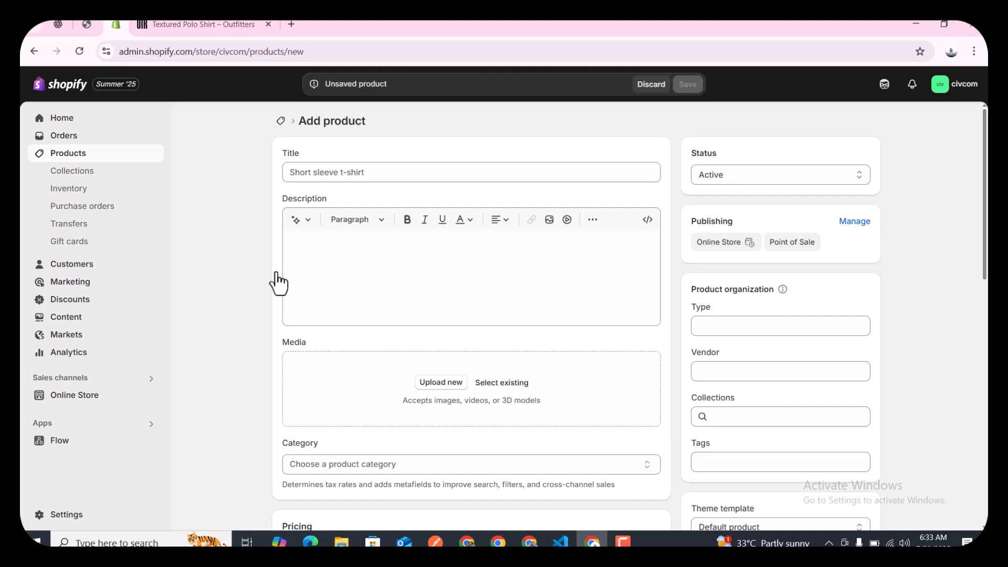
# Look over the blank product form and set the title to "Textured Polo Shirt", taken from the Outfitters product page
pyautogui.scroll(-10, 277, 284)
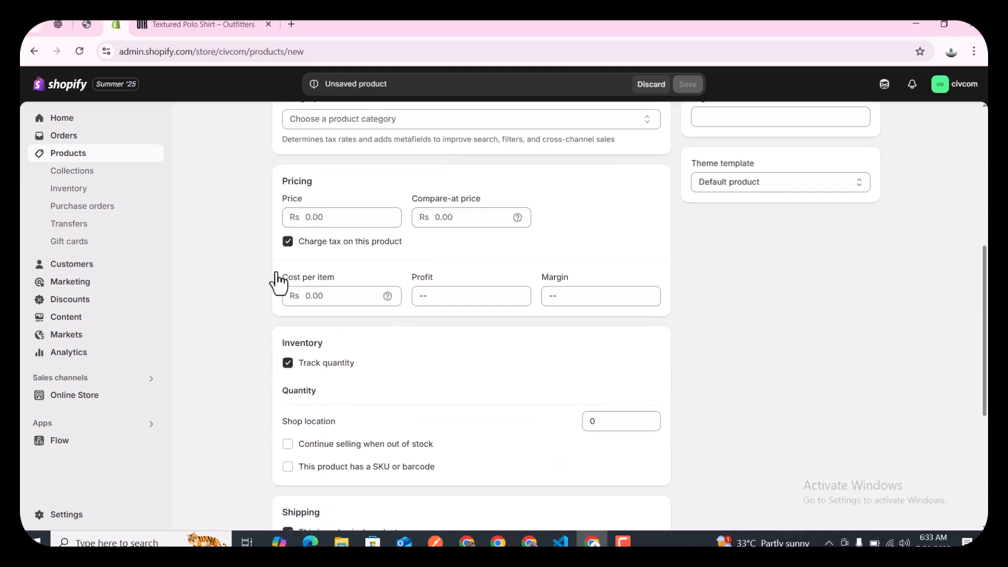
pyautogui.scroll(-2, 277, 284)
pyautogui.scroll(12, 277, 283)
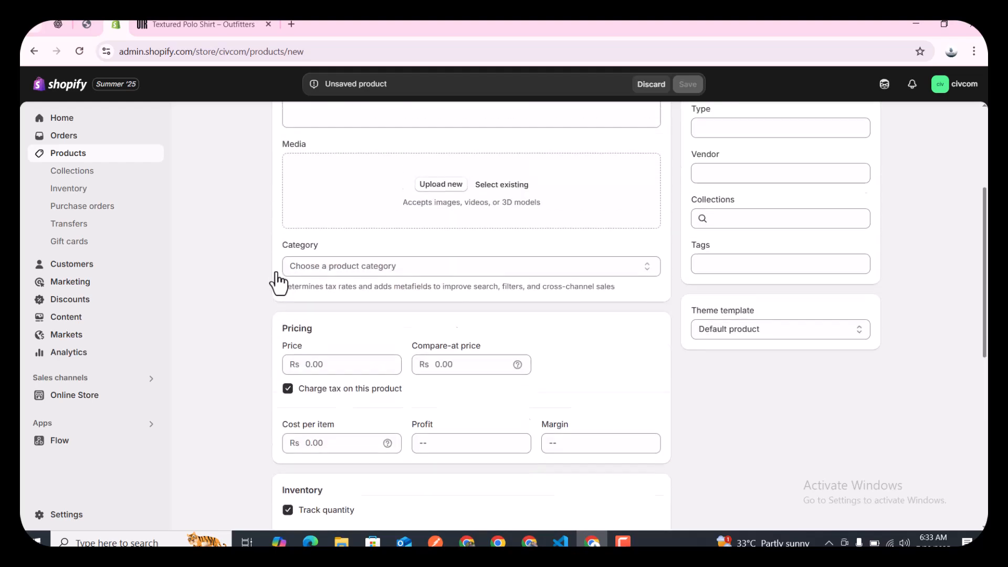
pyautogui.click(317, 173)
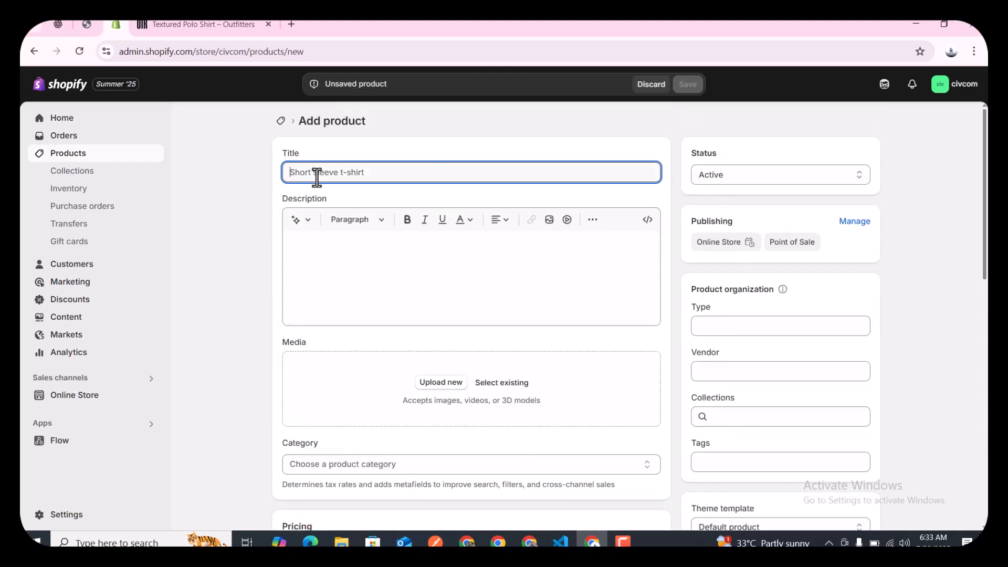
pyautogui.click(225, 24)
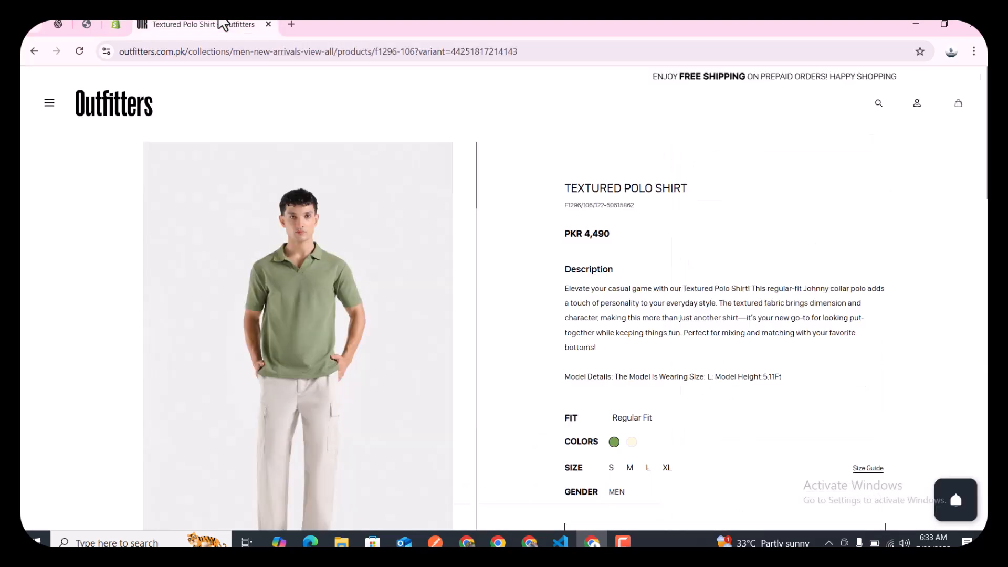
pyautogui.scroll(-10, 423, 373)
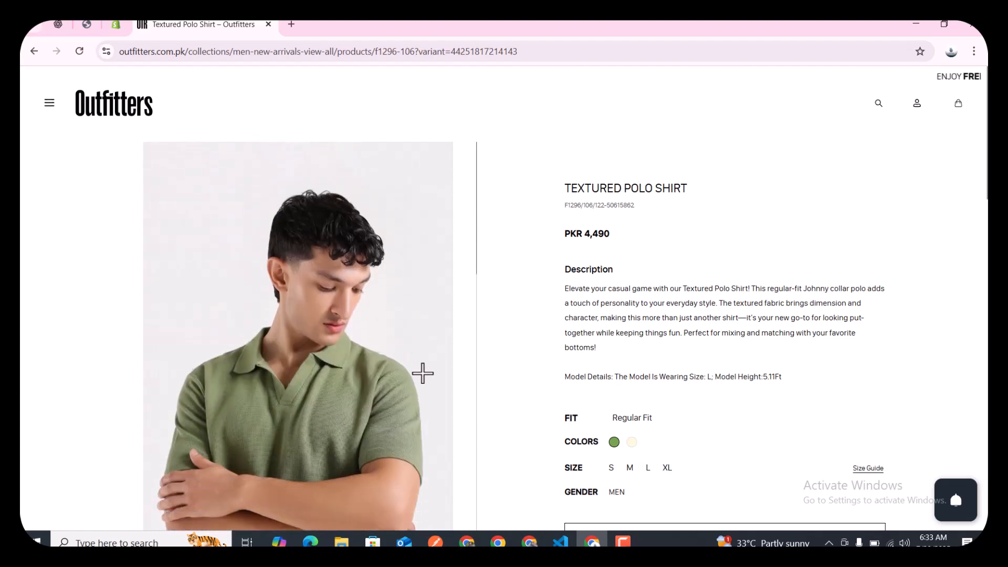
pyautogui.scroll(-10, 423, 373)
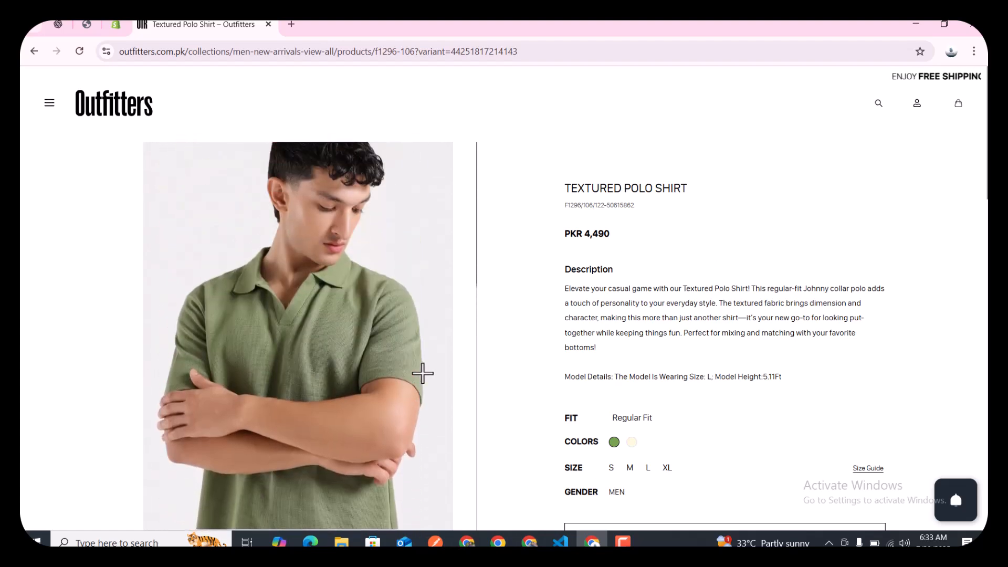
pyautogui.scroll(15, 423, 373)
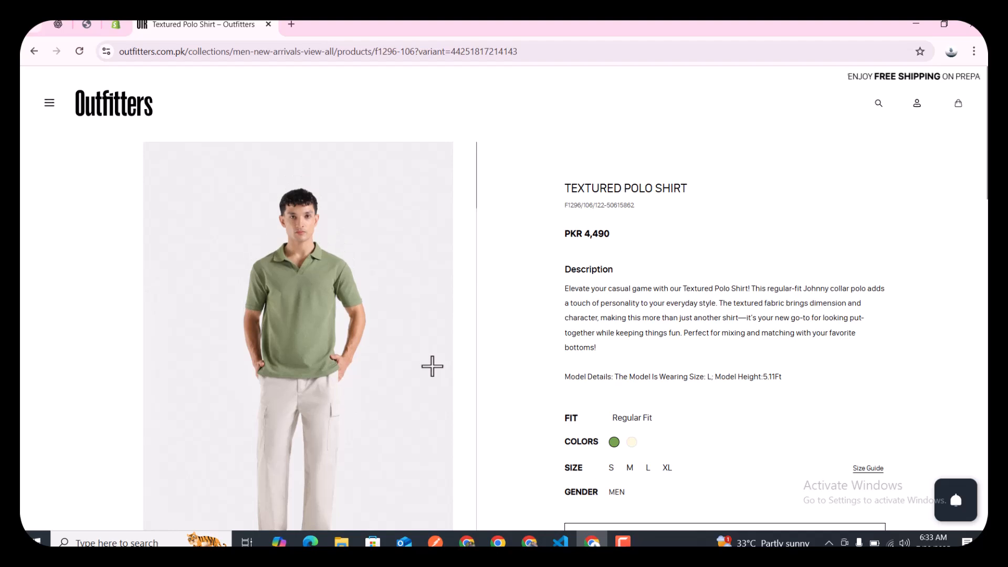
pyautogui.moveTo(565, 190); pyautogui.dragTo(688, 204)
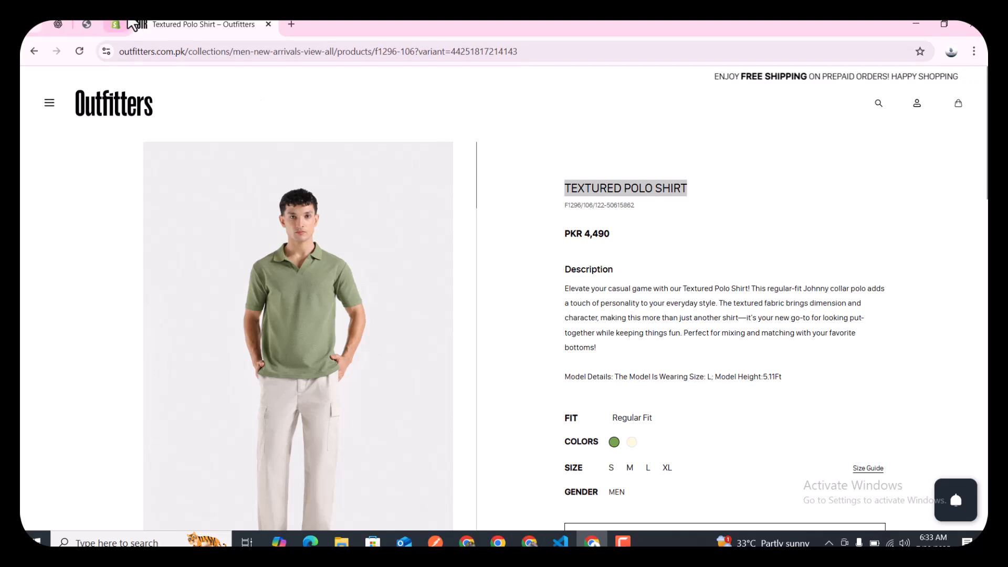
pyautogui.click(125, 23)
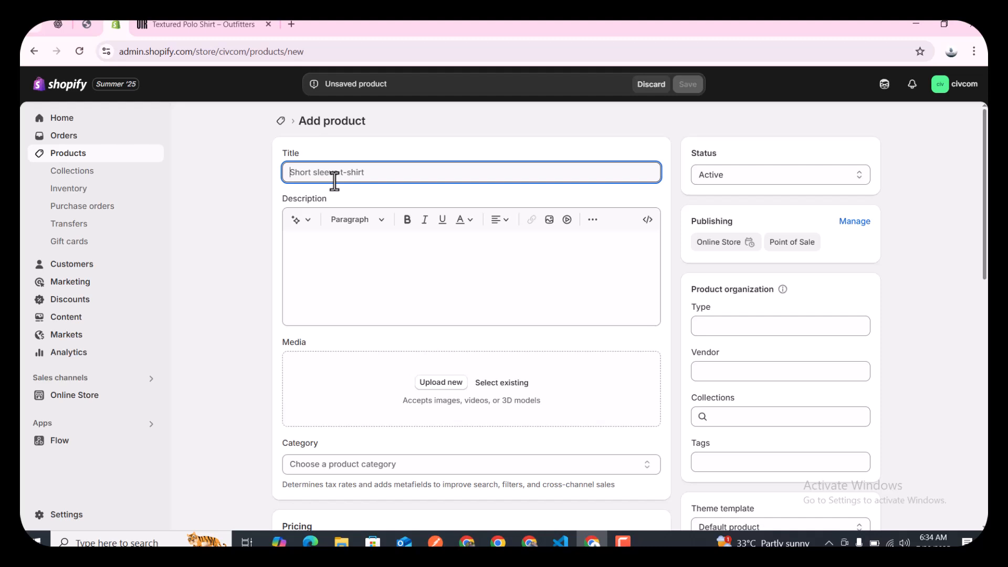
pyautogui.write('Textured Polo Shirt')
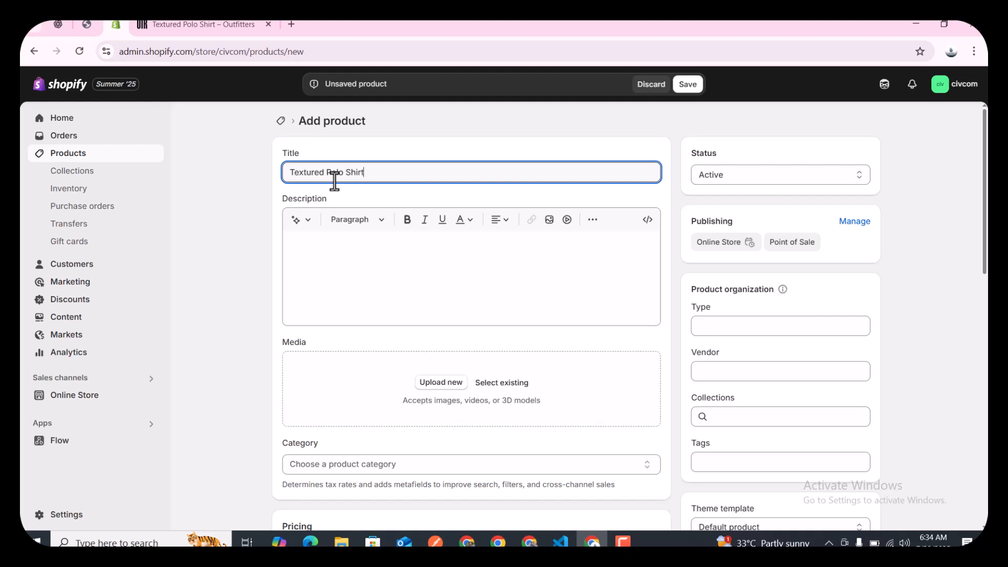
pyautogui.click(278, 190)
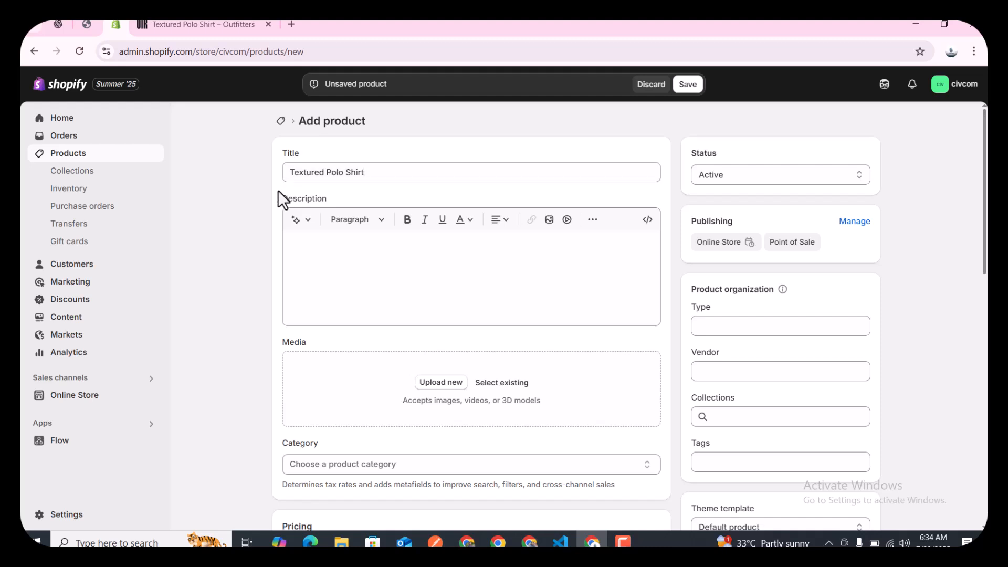
# Copy the polo shirt's description paragraph from the Outfitters product page into the new product's description
pyautogui.click(216, 51)
pyautogui.click(217, 25)
pyautogui.scroll(-1, 621, 260)
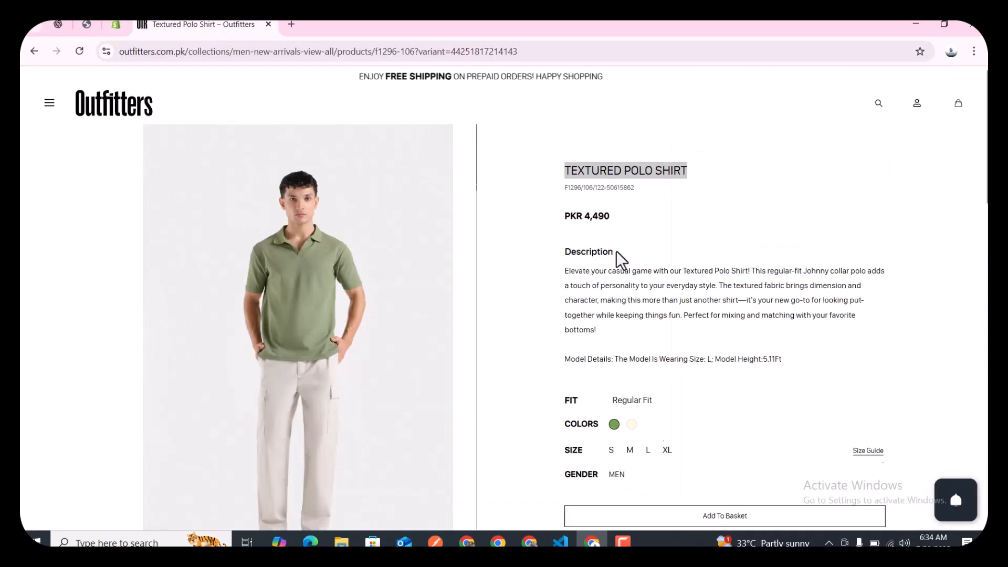
pyautogui.click(114, 24)
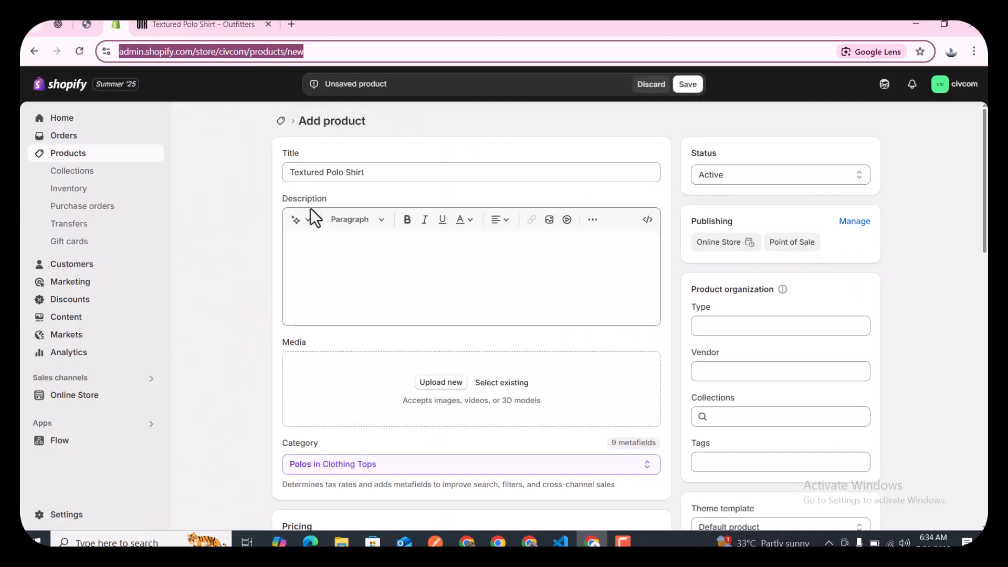
pyautogui.moveTo(275, 199); pyautogui.dragTo(329, 201)
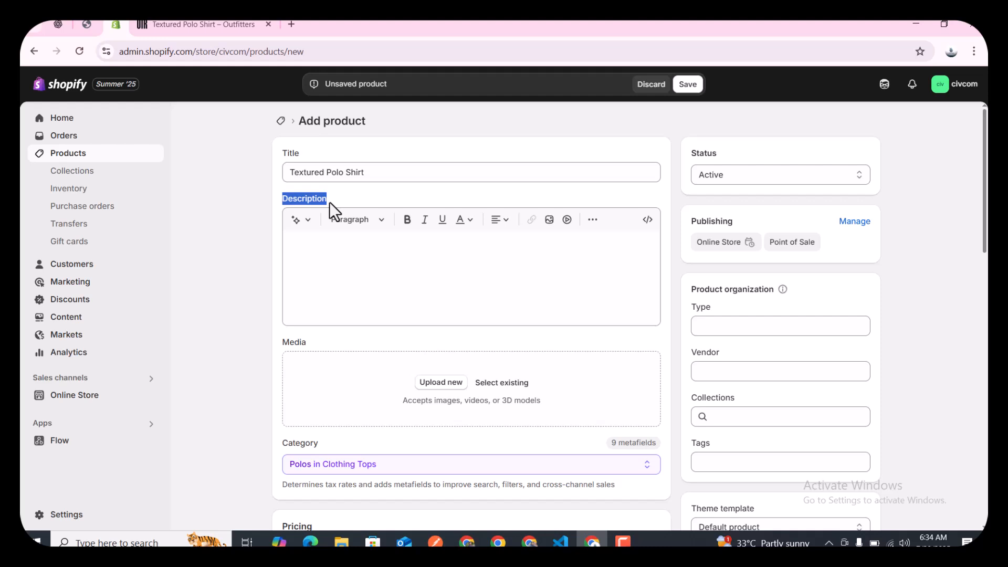
pyautogui.click(240, 20)
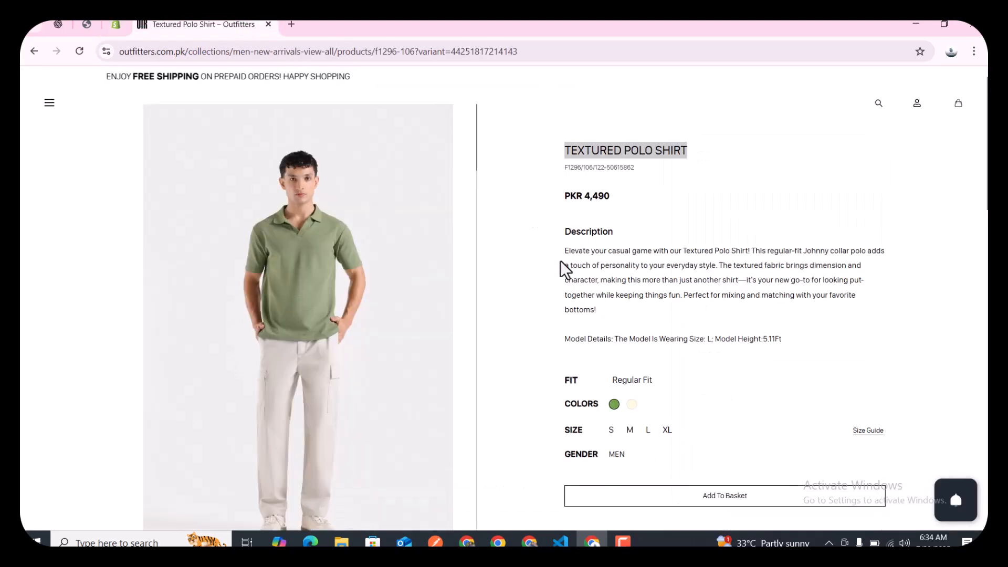
pyautogui.moveTo(564, 256); pyautogui.dragTo(609, 319)
pyautogui.hotkey('ctrl', 'c')
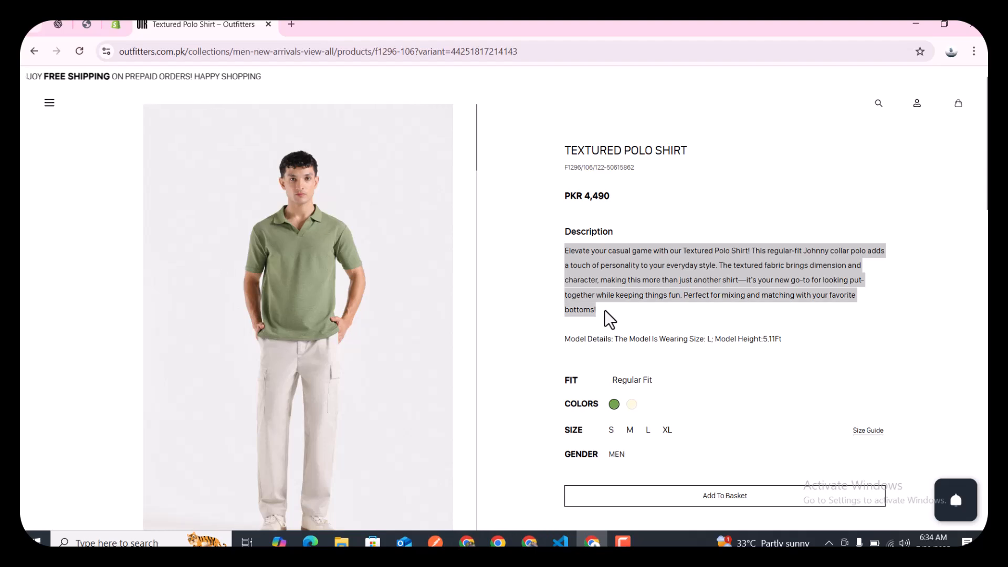
pyautogui.click(112, 24)
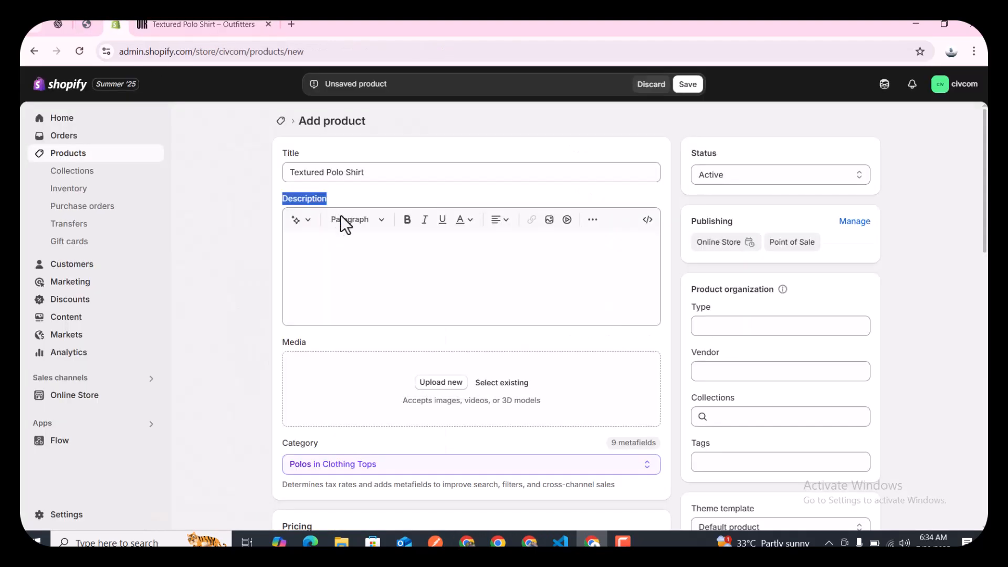
pyautogui.click(355, 257)
pyautogui.hotkey('ctrl', 'v')
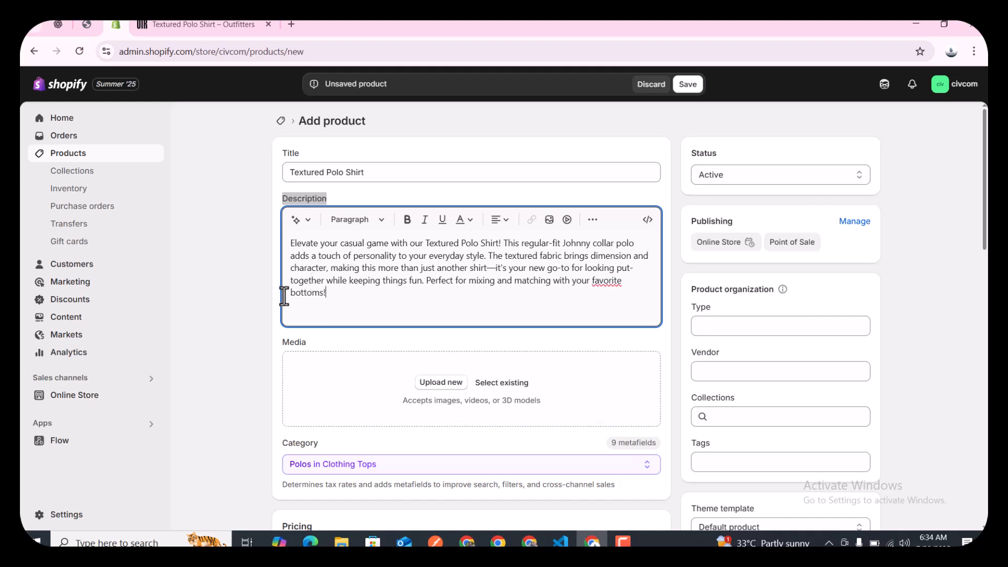
pyautogui.click(273, 301)
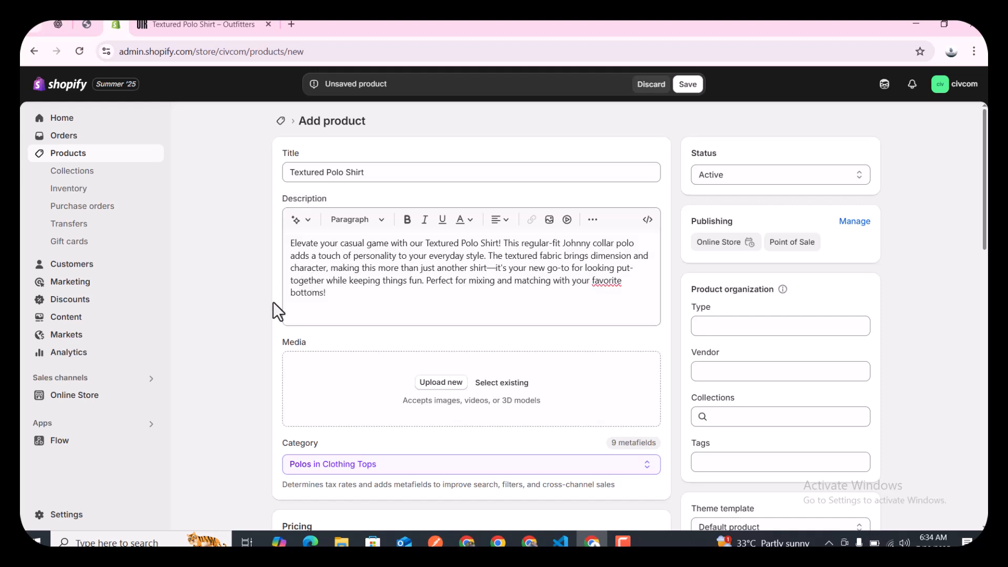
# Upload green.webp and the white polo shirt WEBP image from Downloads as the product's media
pyautogui.scroll(-1, 273, 301)
pyautogui.moveTo(280, 297); pyautogui.dragTo(305, 296)
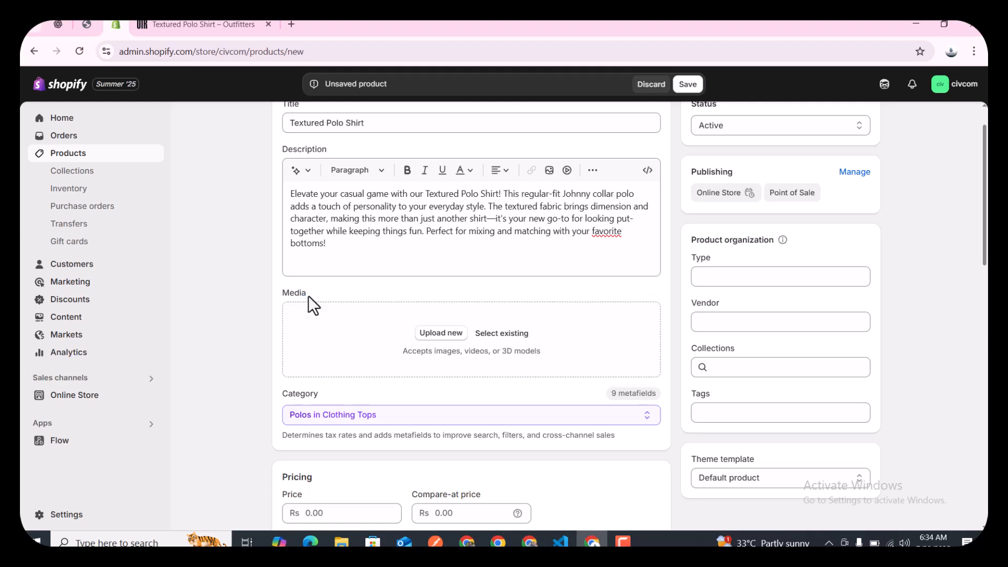
pyautogui.click(429, 334)
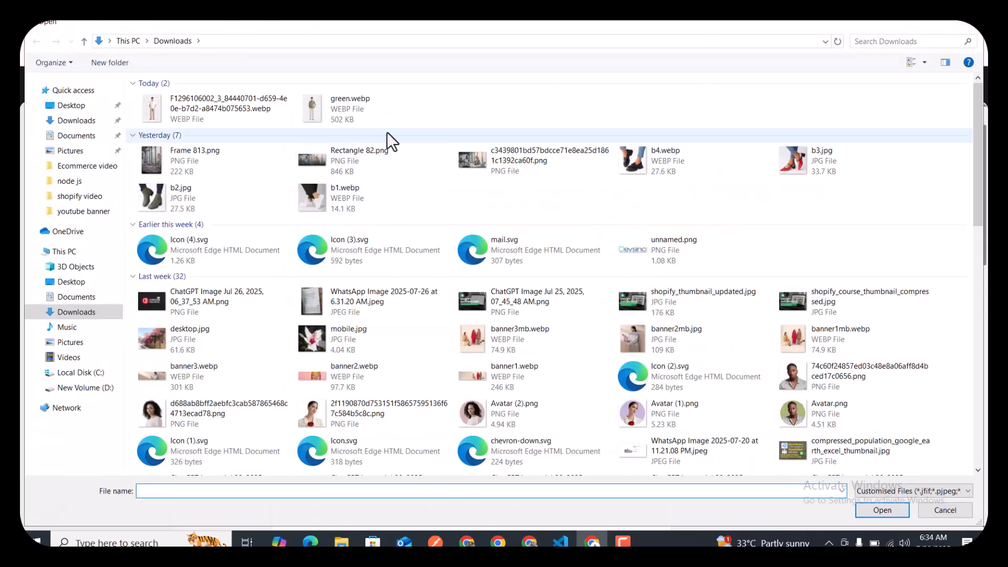
pyautogui.moveTo(488, 108); pyautogui.dragTo(243, 109)
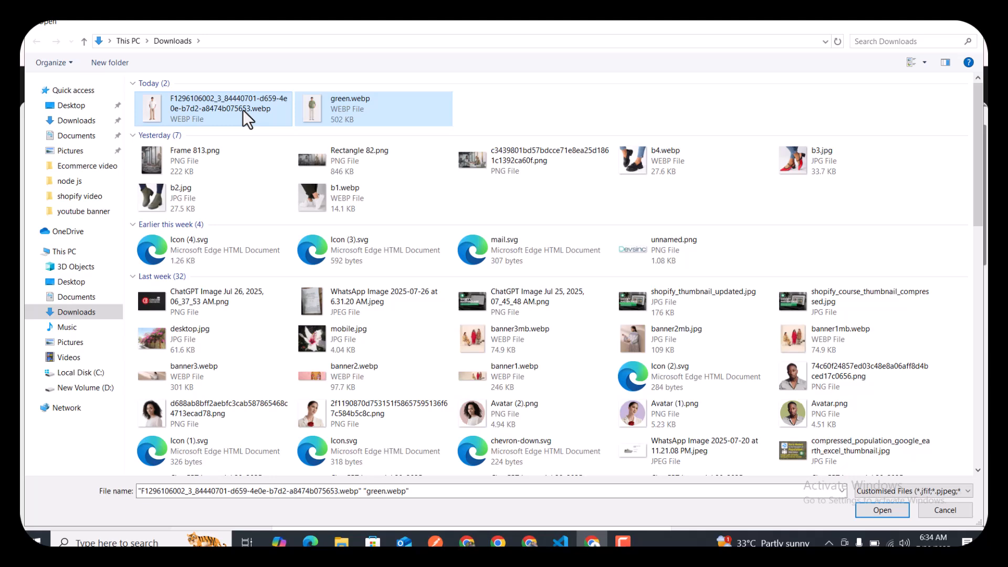
pyautogui.click(890, 512)
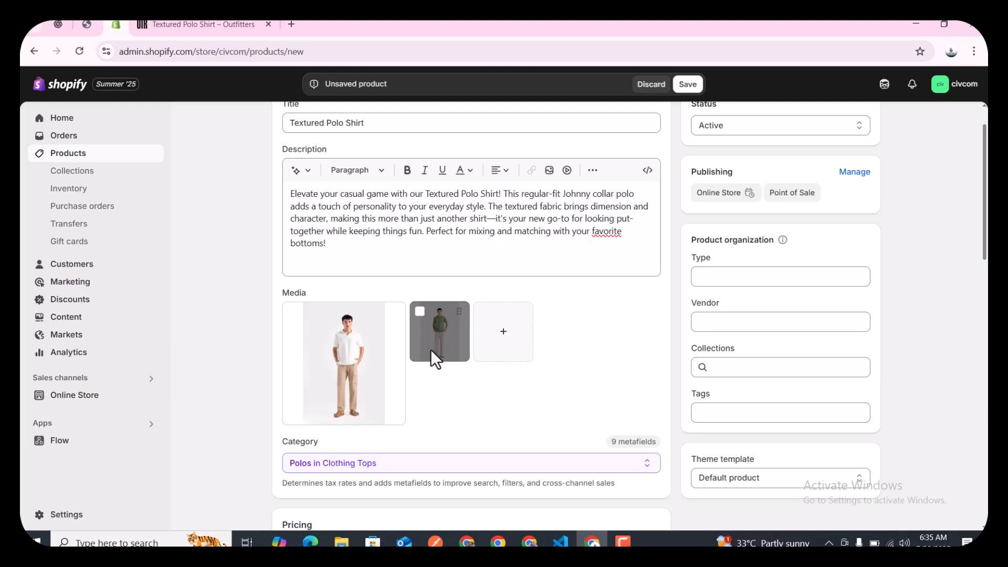
# Look over the product category options and preview the uploaded white polo shirt image at full size
pyautogui.scroll(-1, 431, 350)
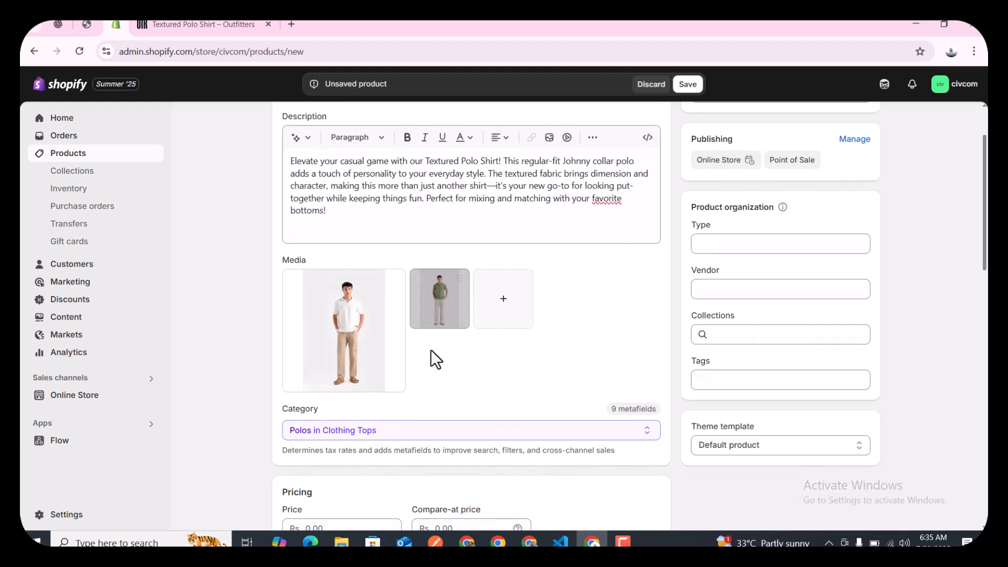
pyautogui.scroll(-2, 431, 349)
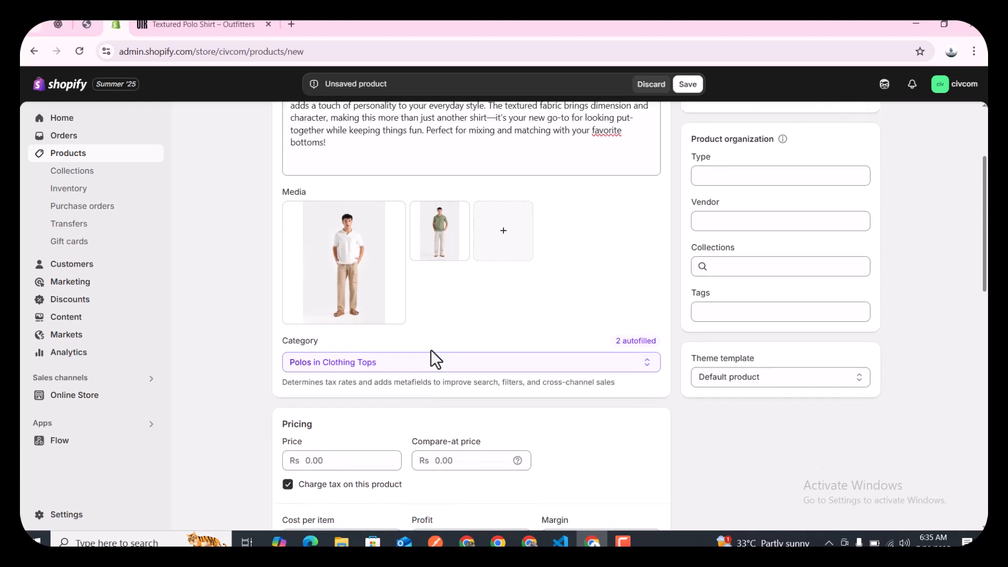
pyautogui.click(416, 355)
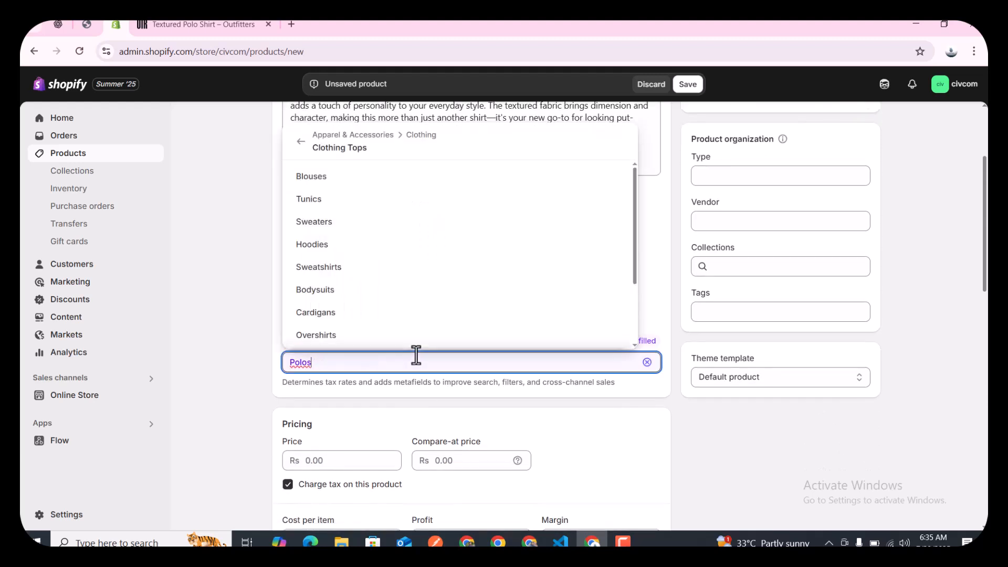
pyautogui.click(276, 342)
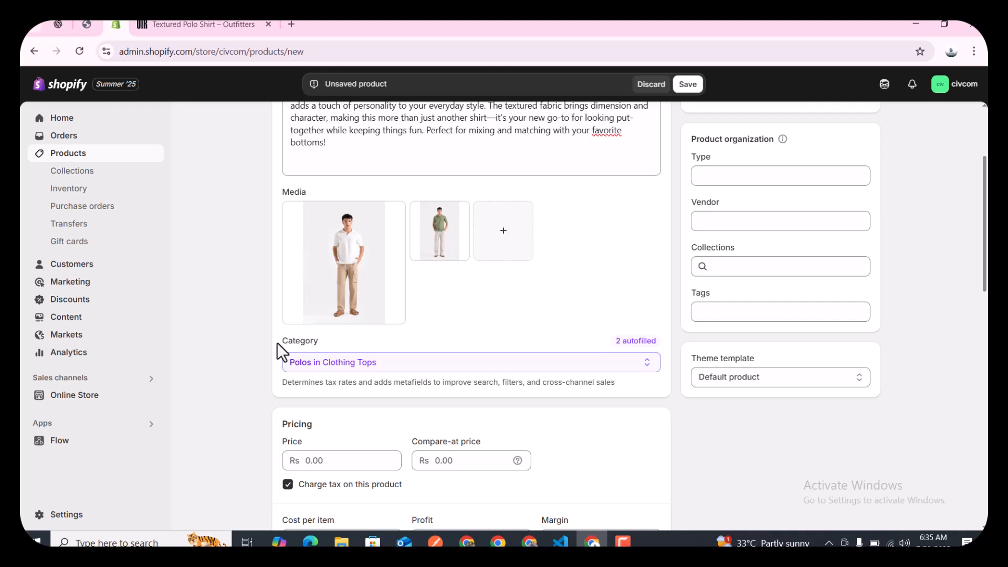
pyautogui.moveTo(364, 246)
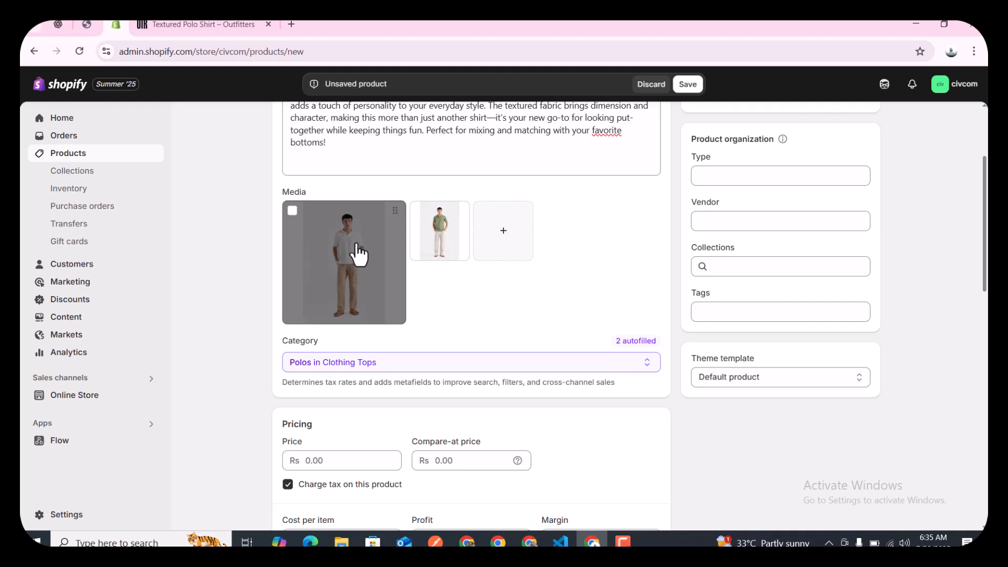
pyautogui.click(357, 246)
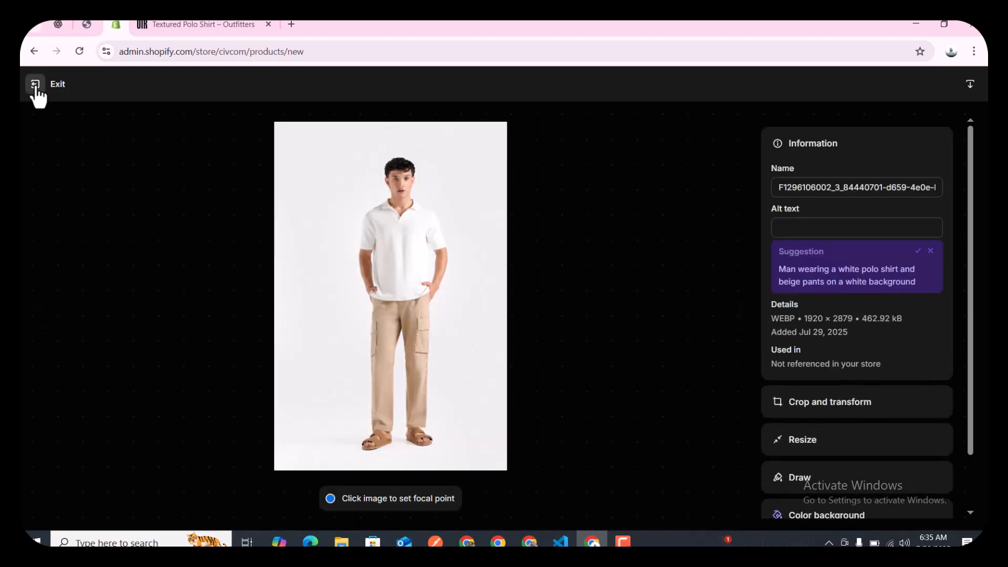
pyautogui.click(35, 85)
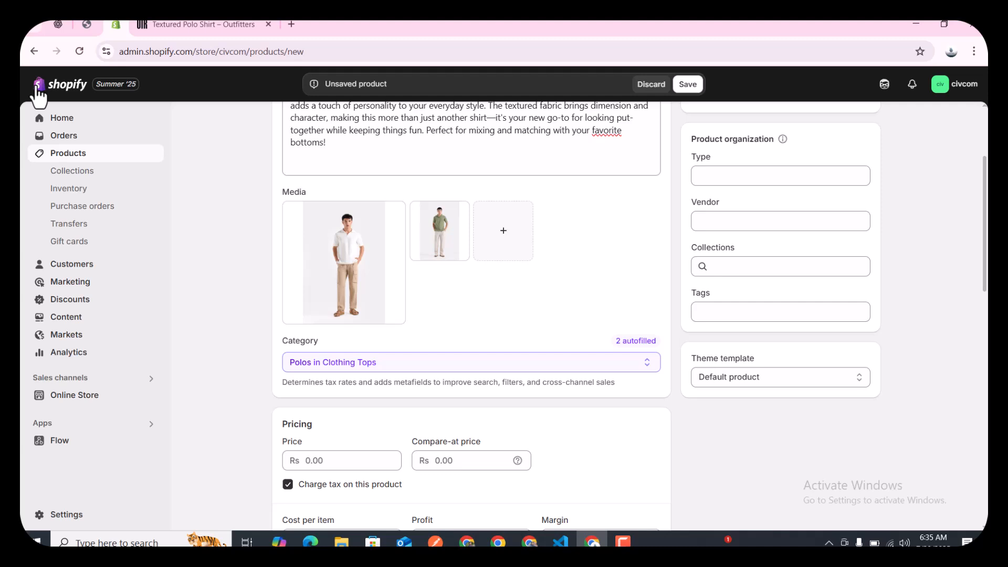
# Search the product categories for "shirts" and set the category to Shirts in Clothing Tops
pyautogui.click(405, 362)
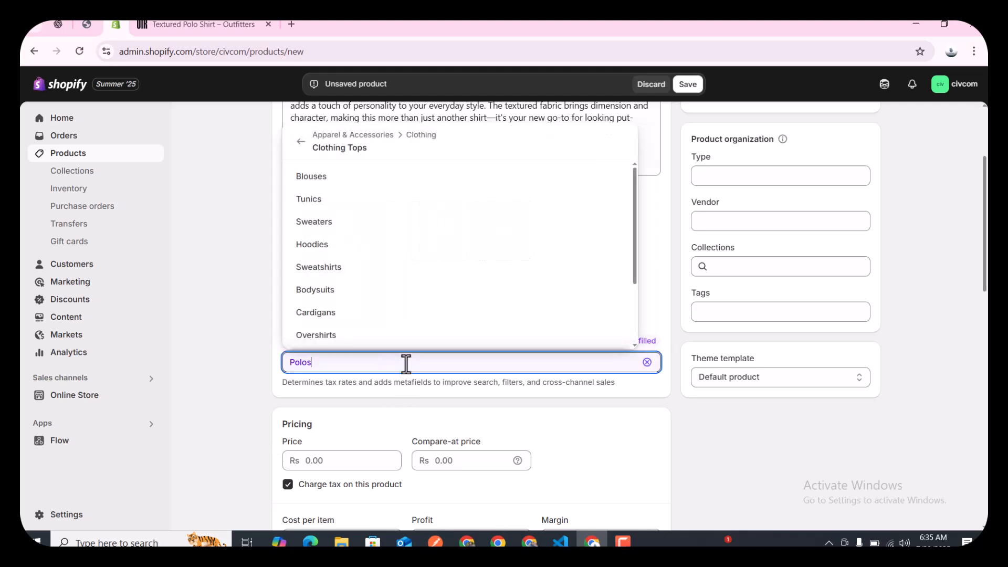
pyautogui.press('BackSpace')
pyautogui.press('BackSpace')
pyautogui.press('BackSpace')
pyautogui.press('BackSpace')
pyautogui.press('BackSpace')
pyautogui.write('sh')
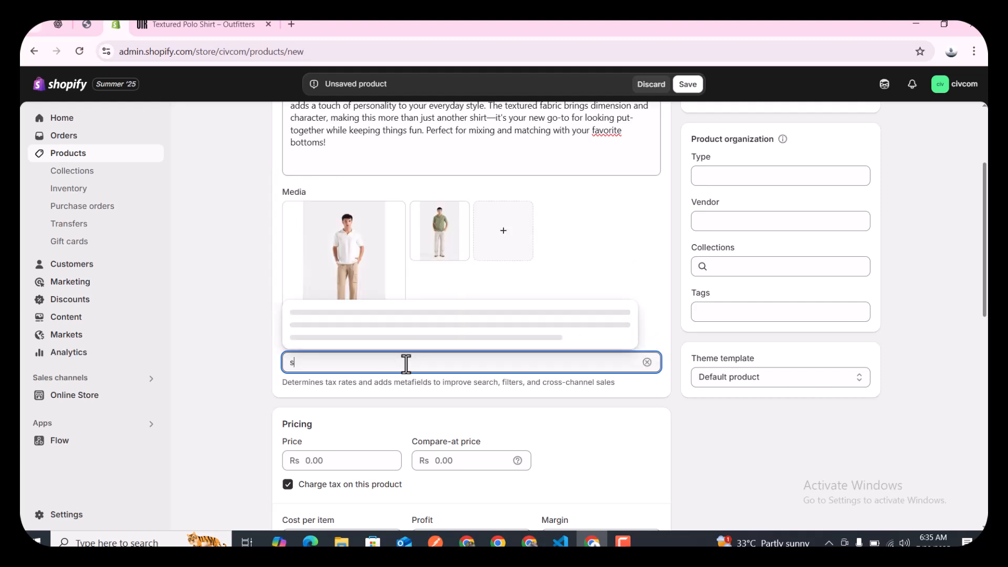
pyautogui.write('irts')
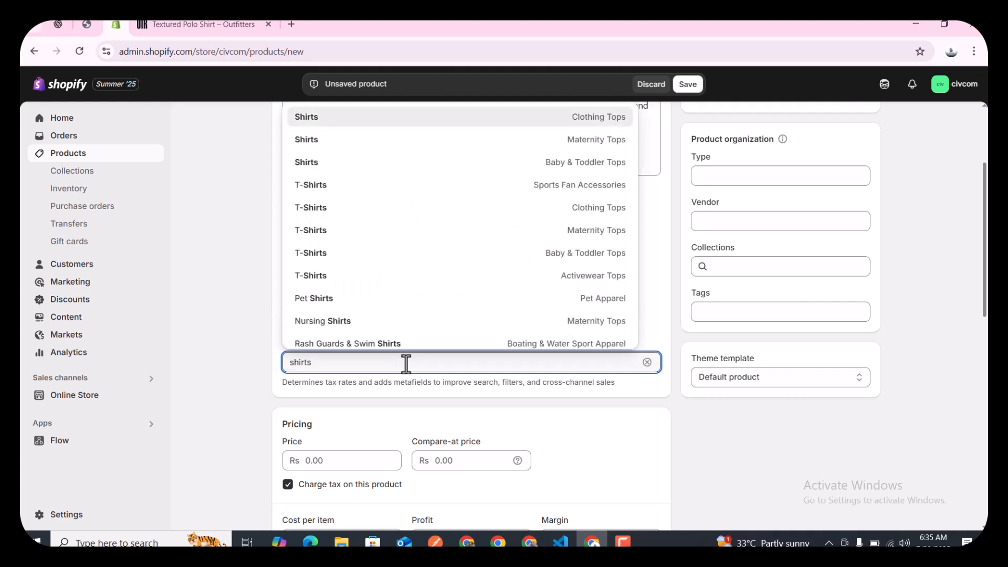
pyautogui.click(318, 118)
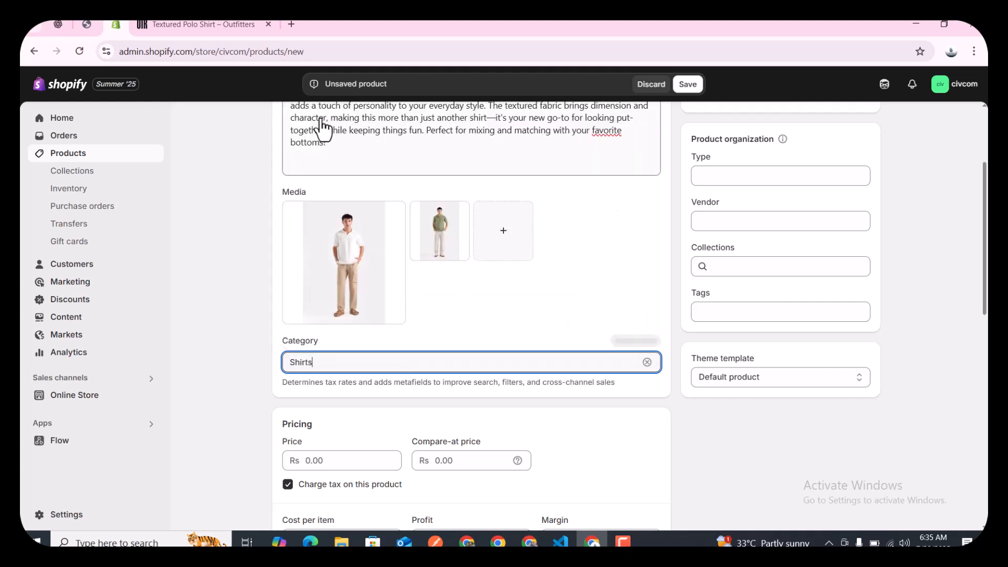
pyautogui.click(532, 342)
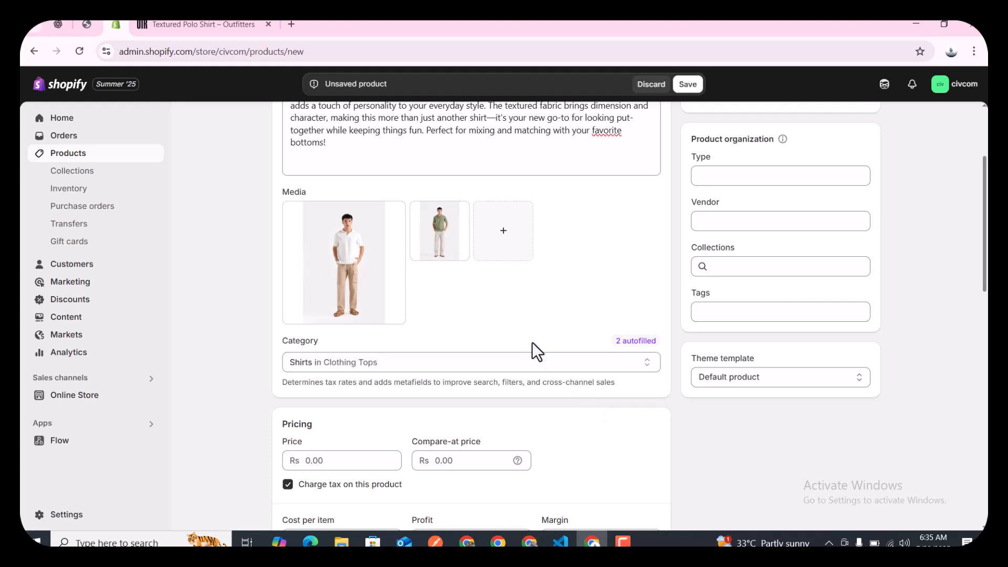
# Set the product's price to Rs 4,000
pyautogui.scroll(-3, 531, 341)
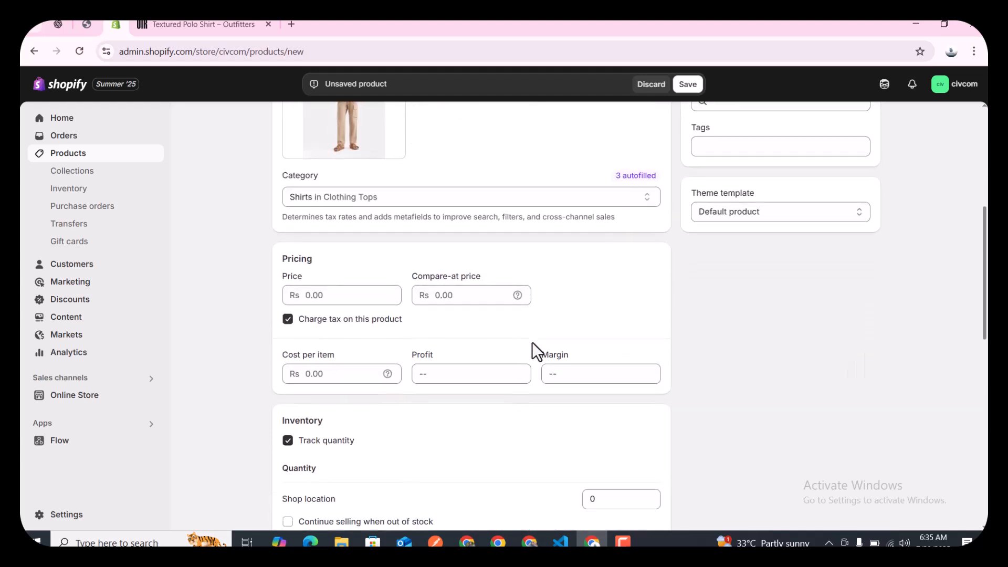
pyautogui.click(367, 299)
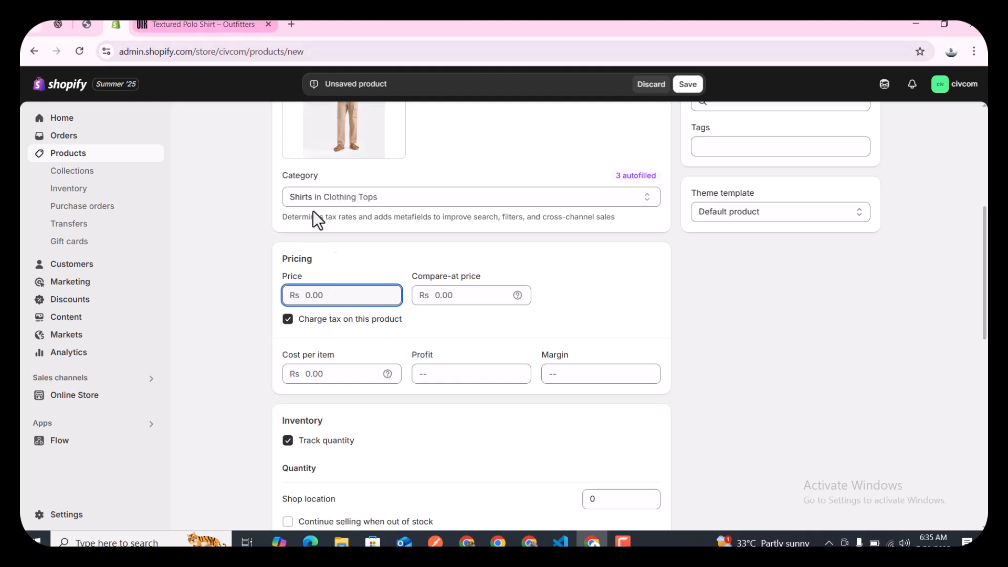
pyautogui.write('4')
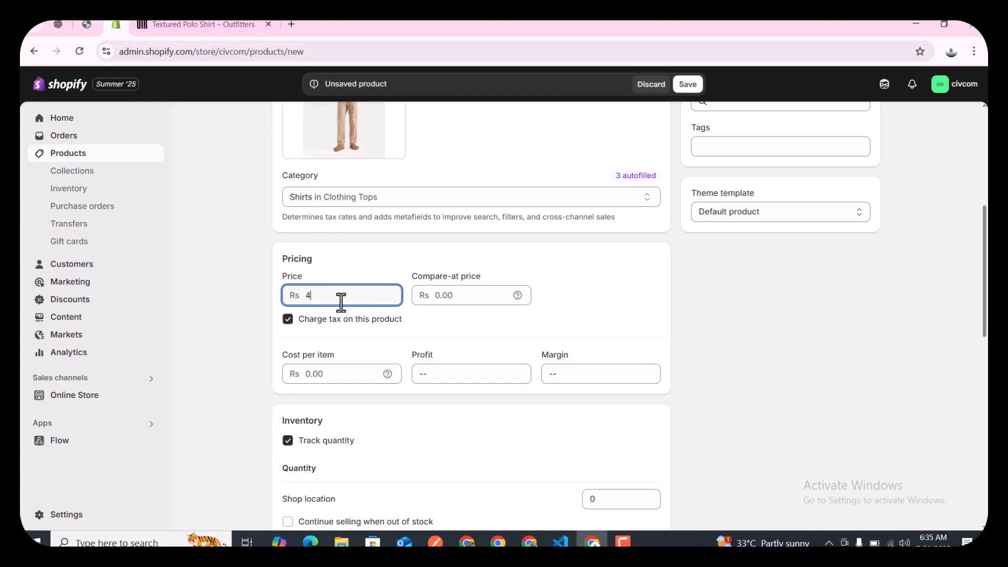
pyautogui.write('000')
pyautogui.click(338, 277)
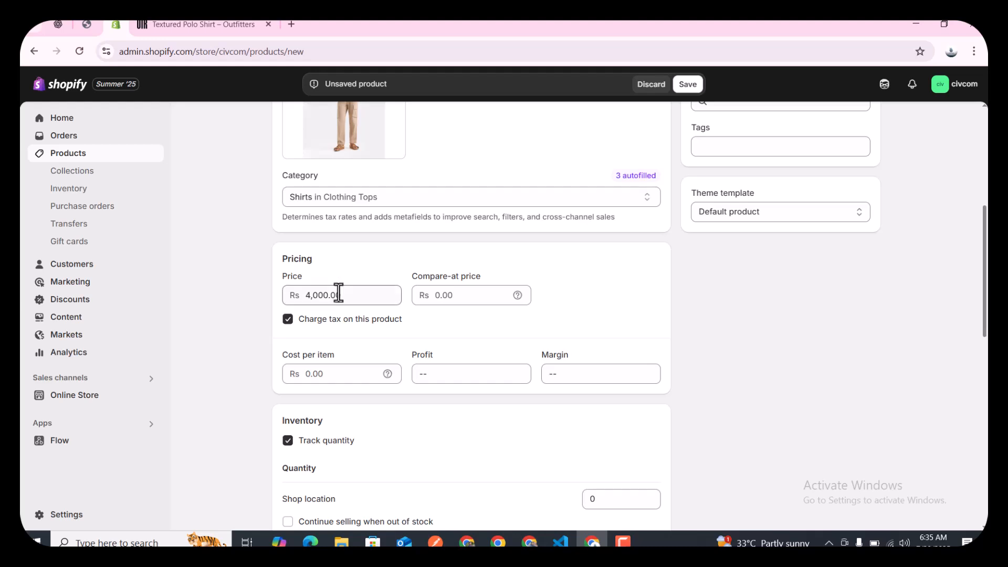
# Set the compare-at price to Rs 4,000 and lower the product's price to Rs 3,000
pyautogui.click(438, 295)
pyautogui.write('4000')
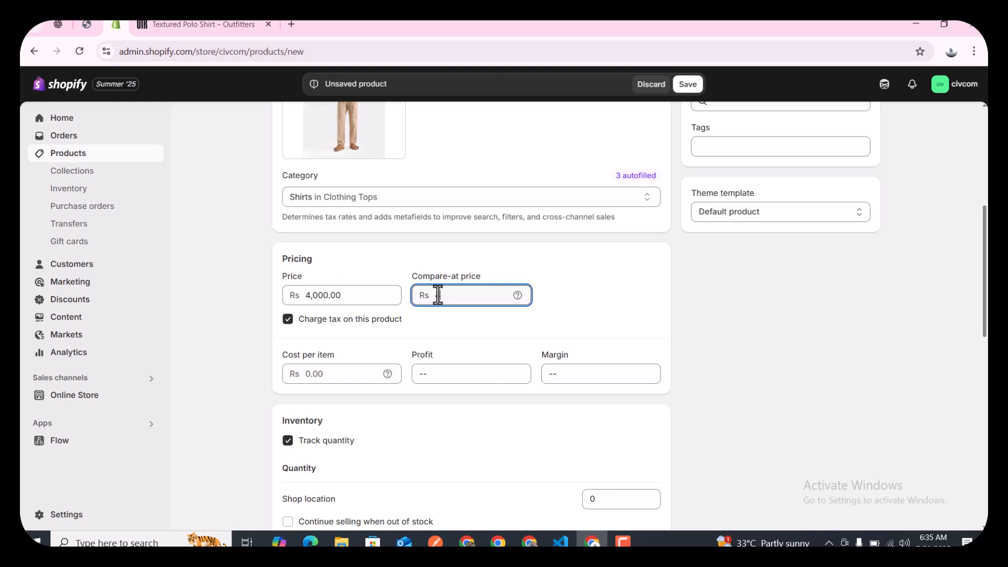
pyautogui.doubleClick(353, 295)
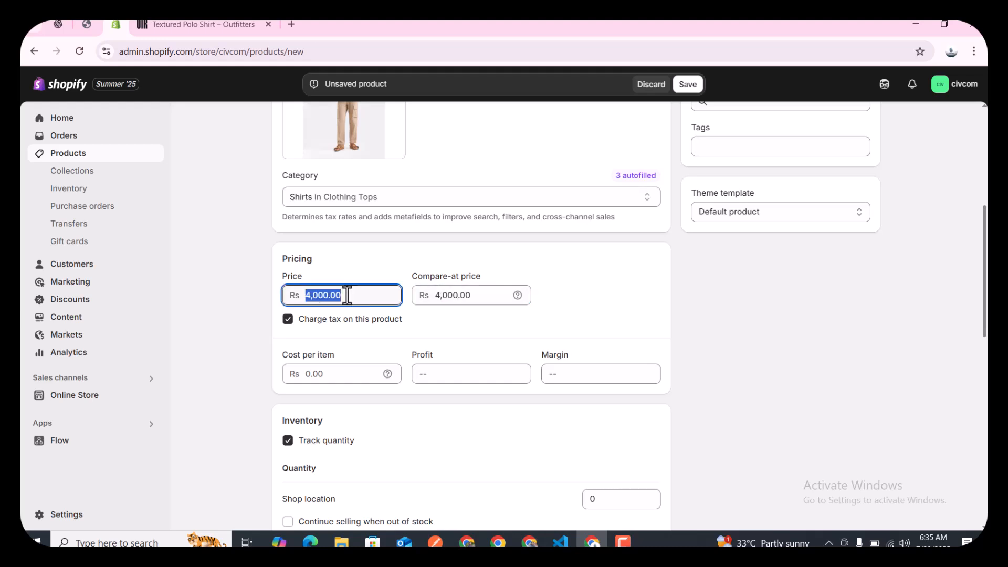
pyautogui.write('3,0')
pyautogui.write('000')
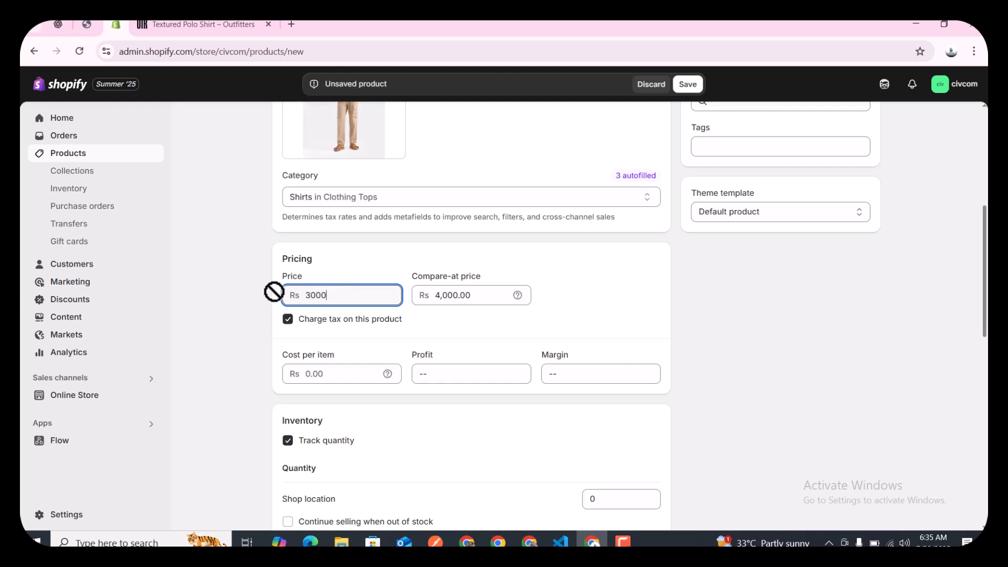
pyautogui.click(336, 266)
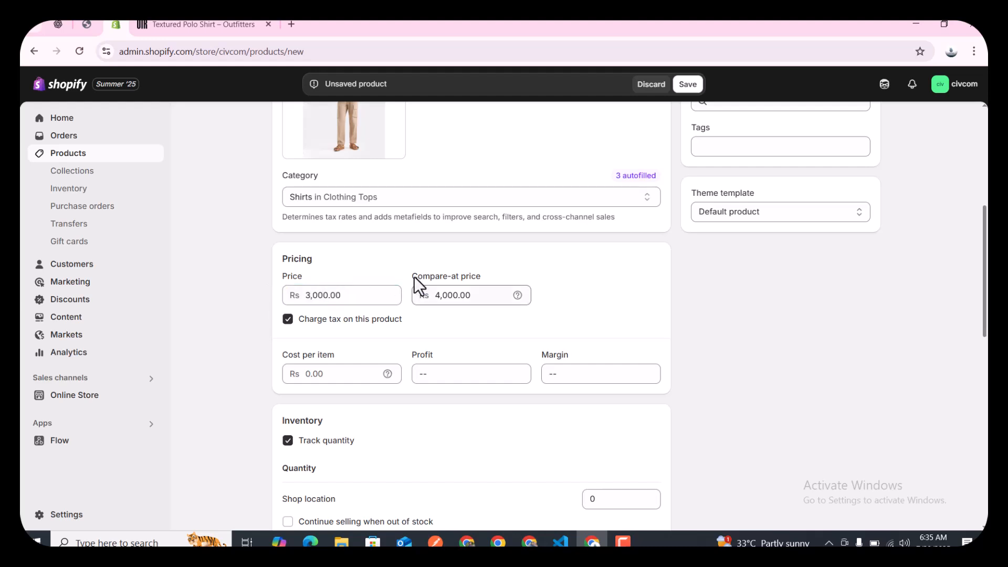
pyautogui.moveTo(414, 276); pyautogui.dragTo(466, 292)
pyautogui.doubleClick(473, 299)
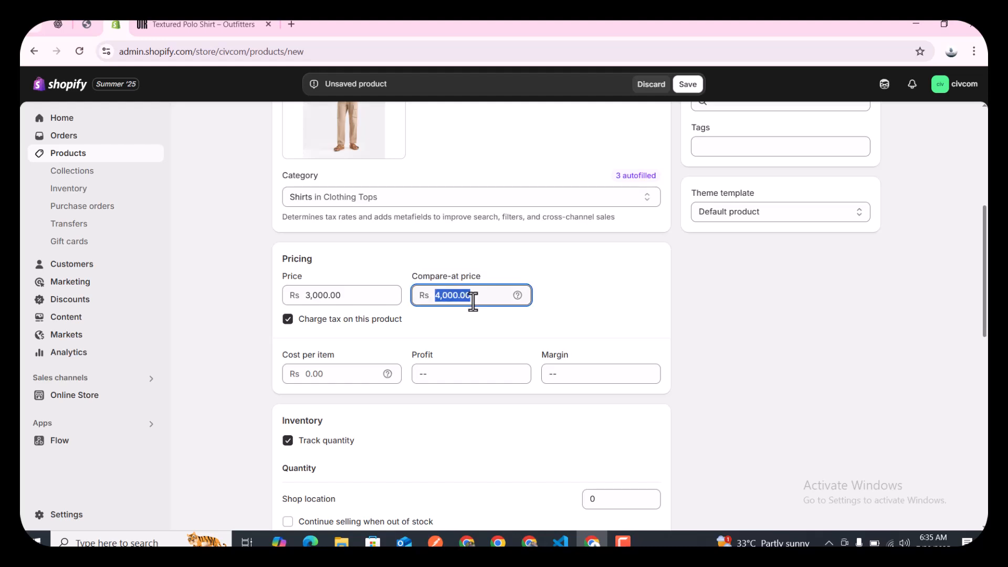
pyautogui.doubleClick(347, 297)
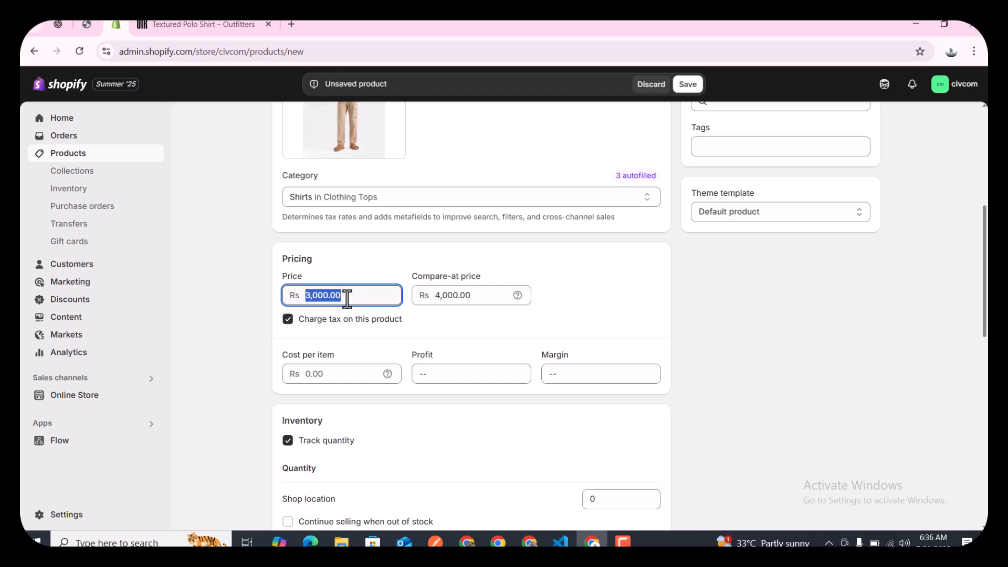
# Clear the compare-at price and set the product's price back to Rs 4,000
pyautogui.doubleClick(460, 296)
pyautogui.press('BackSpace')
pyautogui.doubleClick(315, 295)
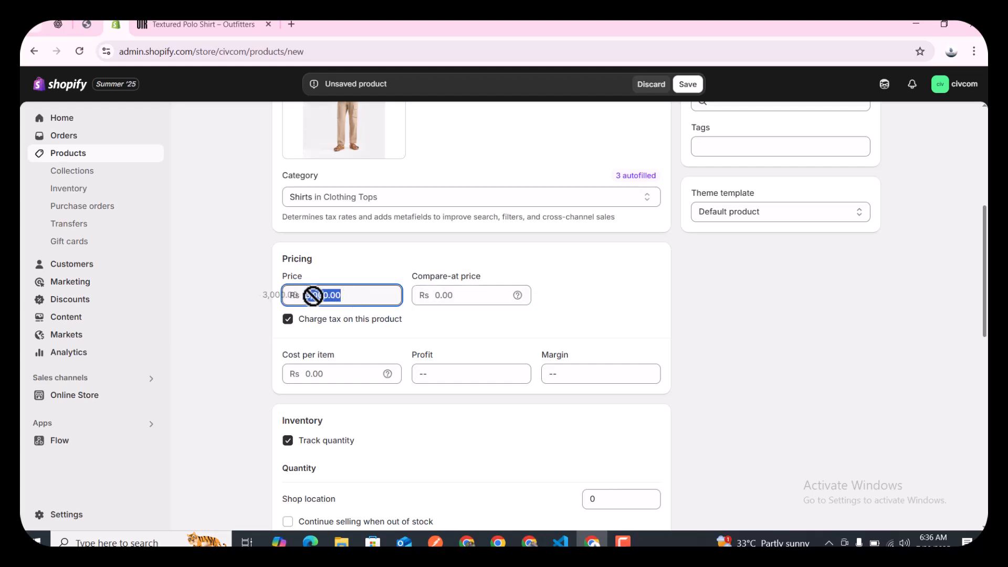
pyautogui.press('BackSpace')
pyautogui.write('4000')
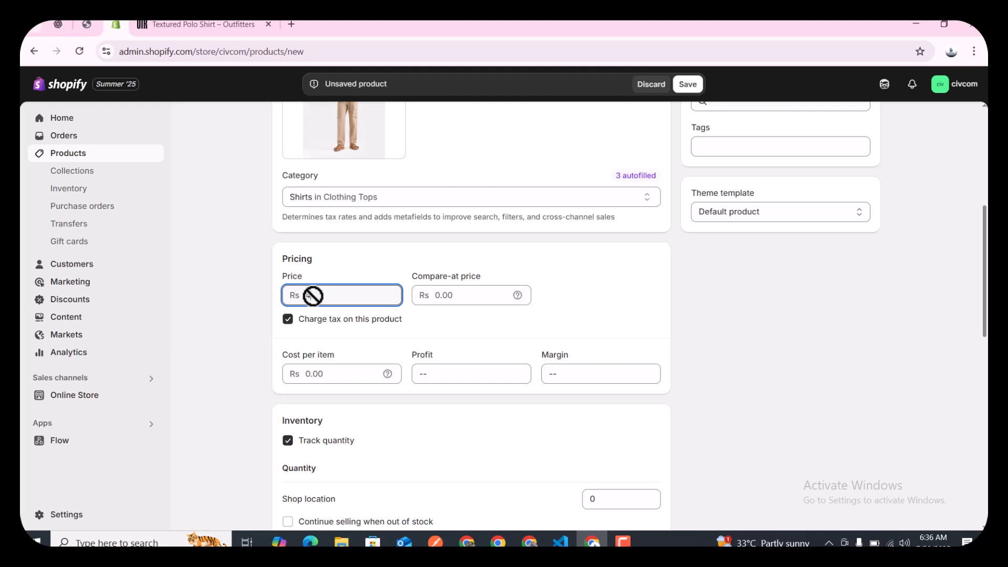
pyautogui.click(339, 273)
pyautogui.scroll(-1, 339, 273)
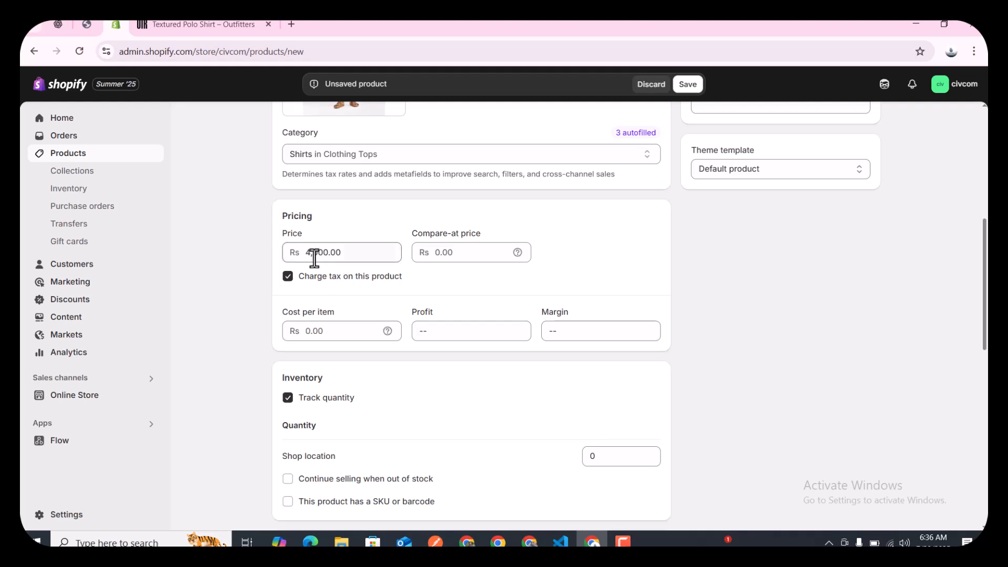
pyautogui.moveTo(305, 253); pyautogui.dragTo(348, 253)
pyautogui.click(368, 227)
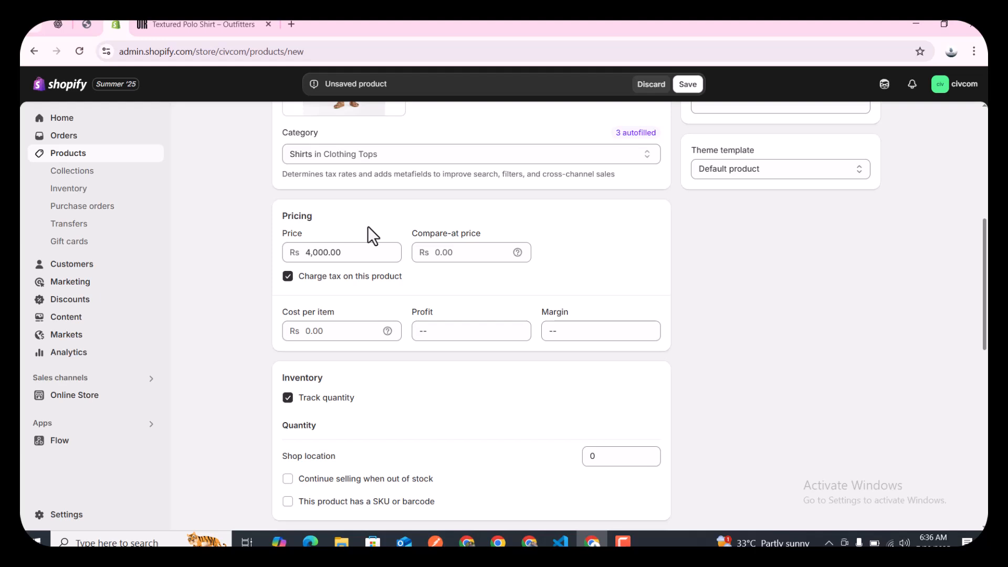
# Keep tax charged on the Textured Polo Shirt and save the new product
pyautogui.click(288, 277)
pyautogui.click(68, 516)
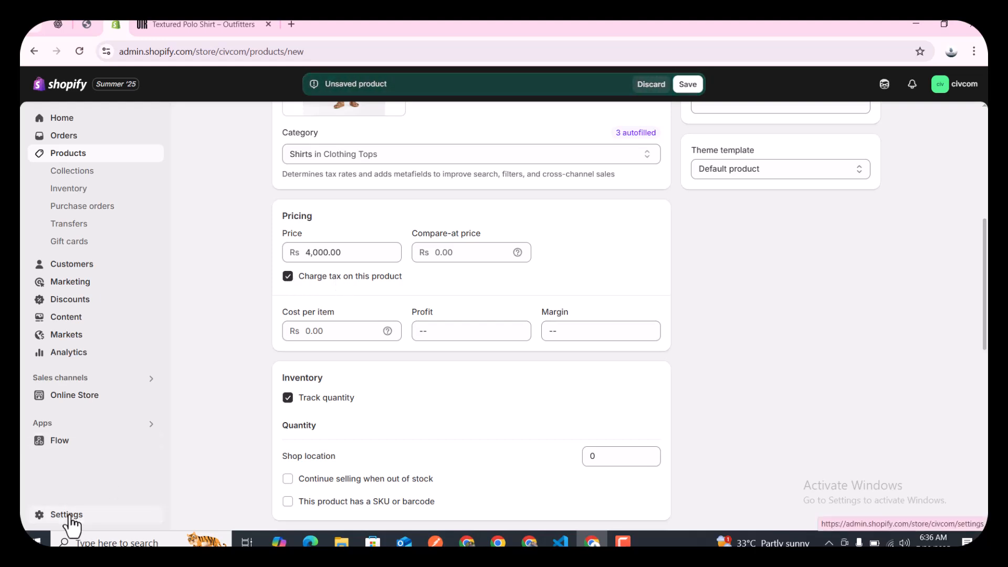
pyautogui.click(694, 86)
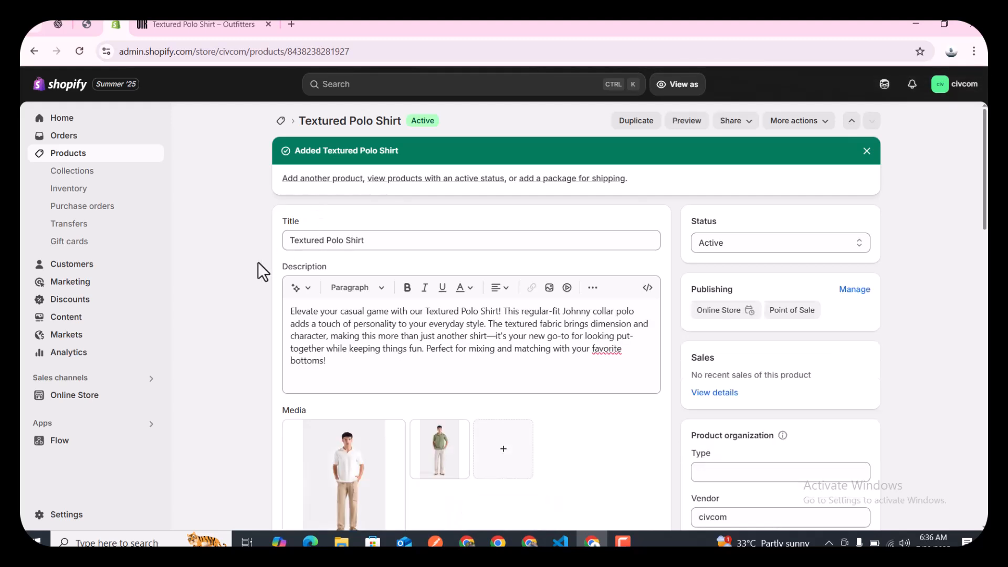
# Return to the product list to check the saved polo shirt and open the store's general settings
pyautogui.click(32, 51)
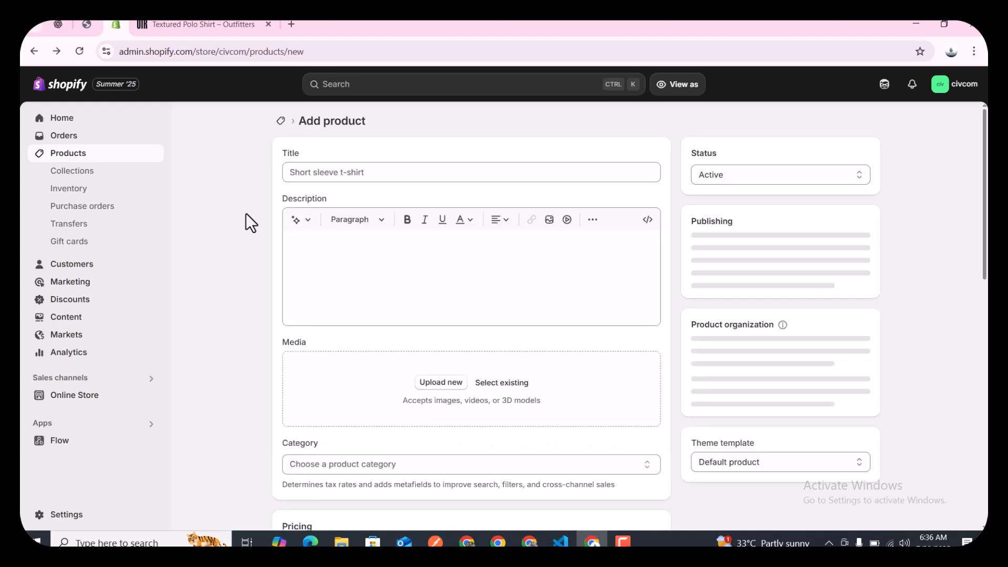
pyautogui.click(84, 161)
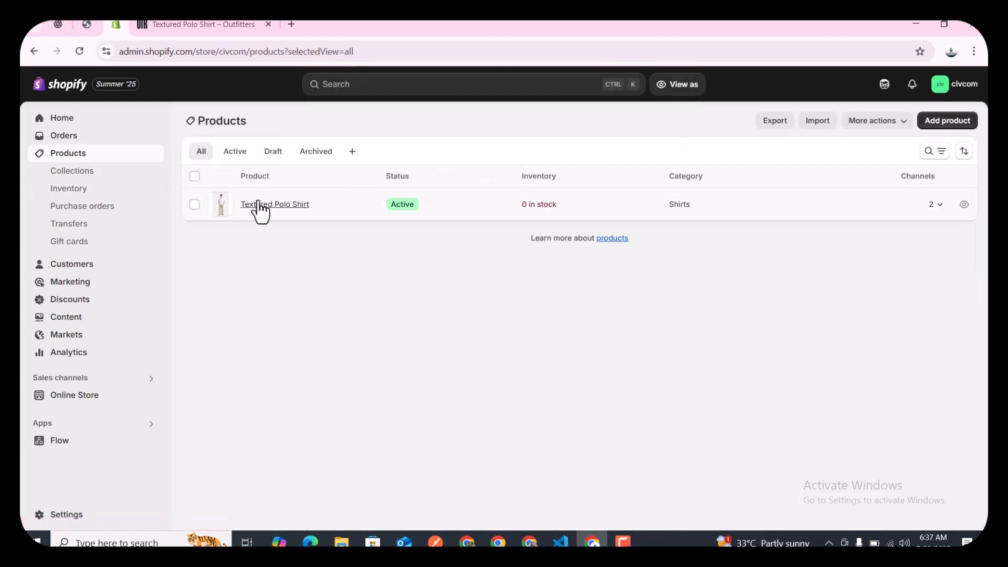
pyautogui.click(90, 517)
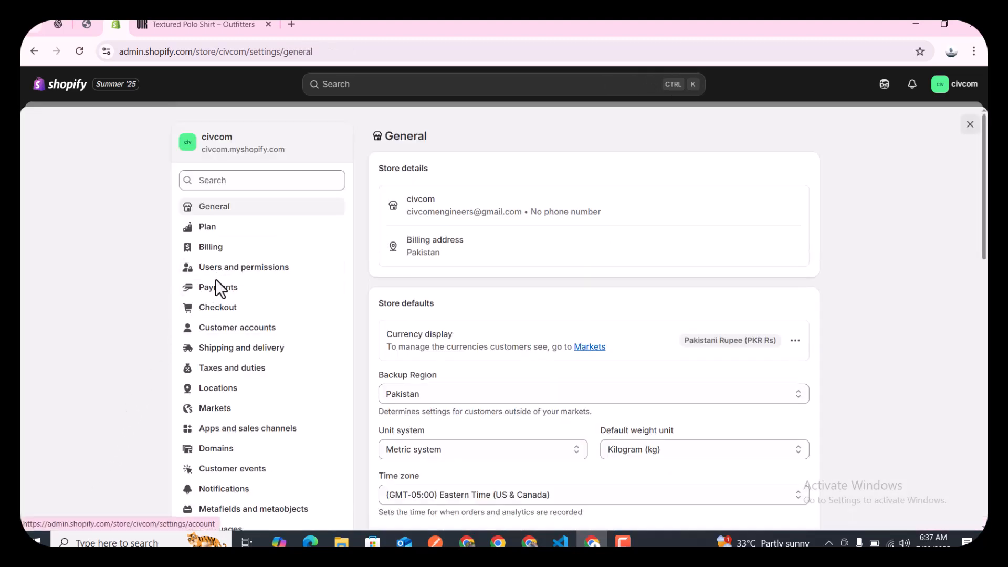
# Check Pakistan's base tax rate in the store's taxes and duties settings and close the settings
pyautogui.click(222, 371)
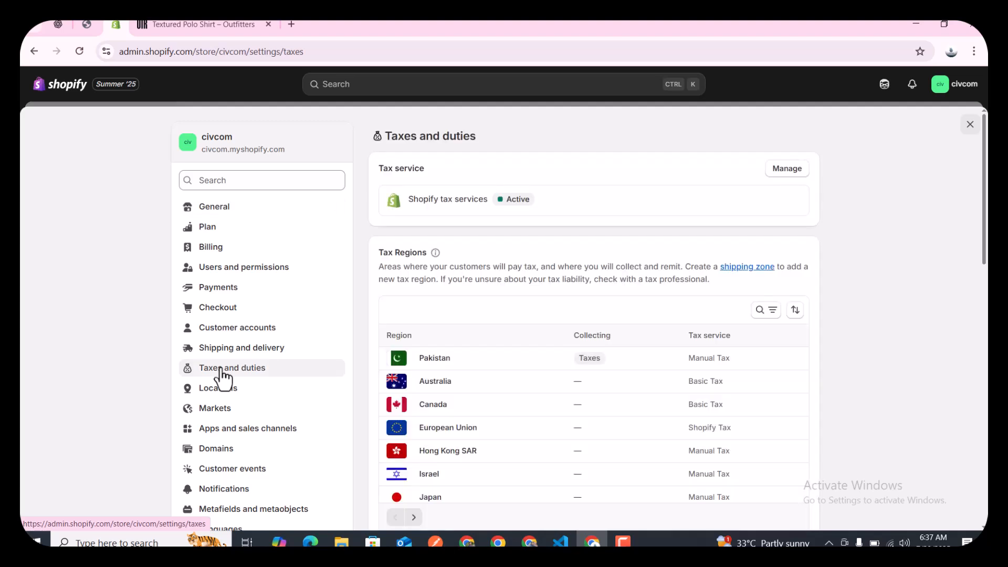
pyautogui.scroll(-1, 479, 302)
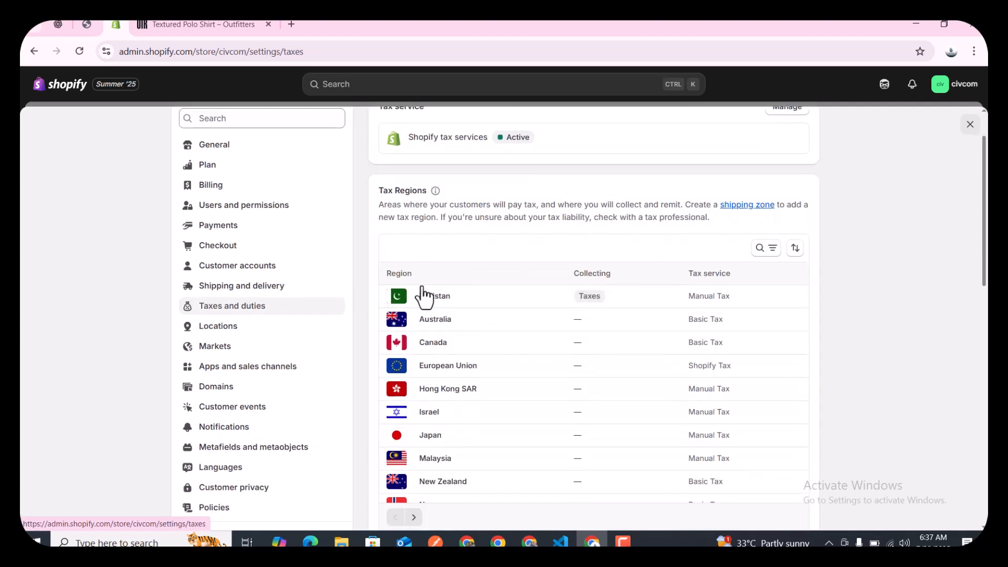
pyautogui.click(647, 310)
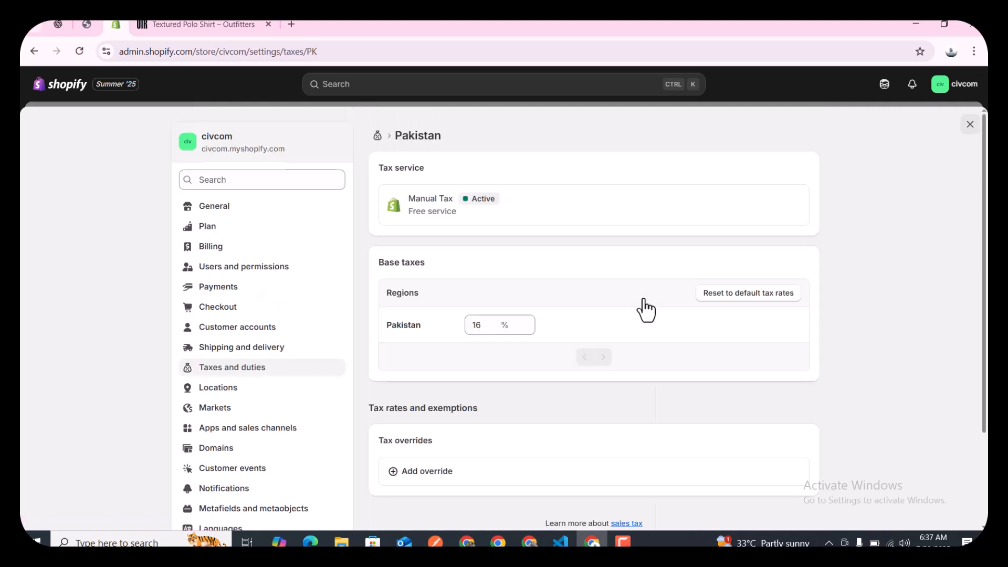
pyautogui.moveTo(484, 327); pyautogui.dragTo(466, 327)
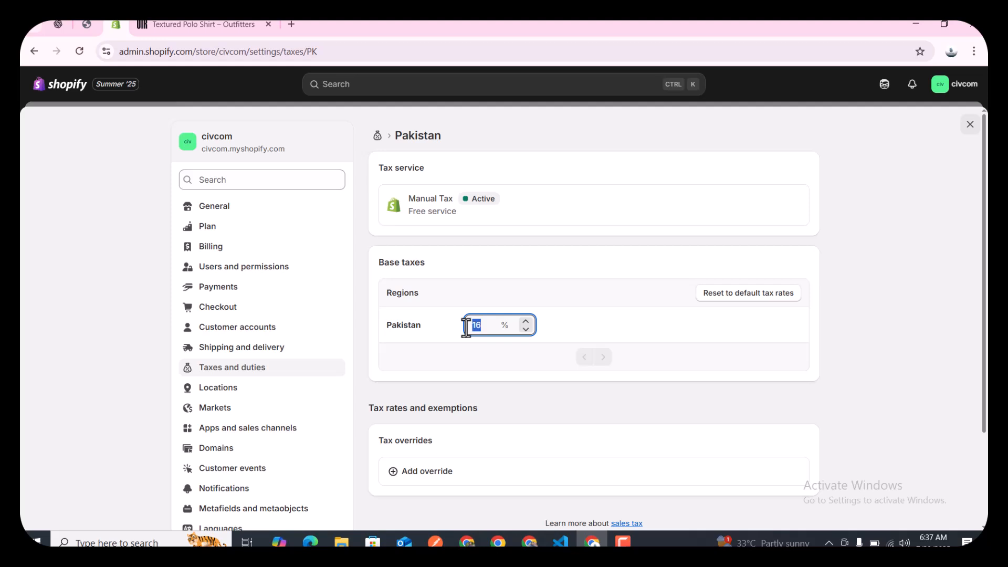
pyautogui.click(457, 331)
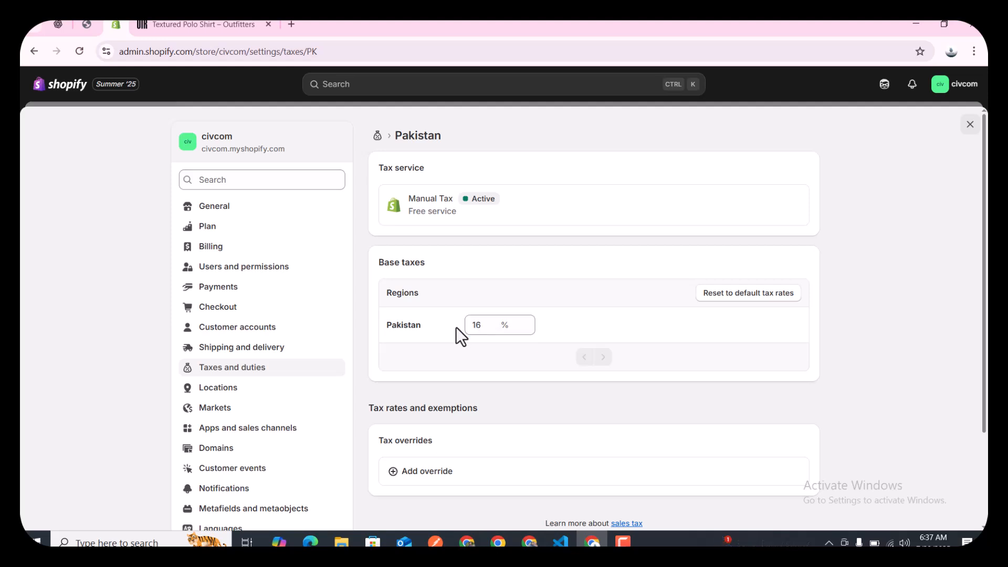
pyautogui.click(970, 125)
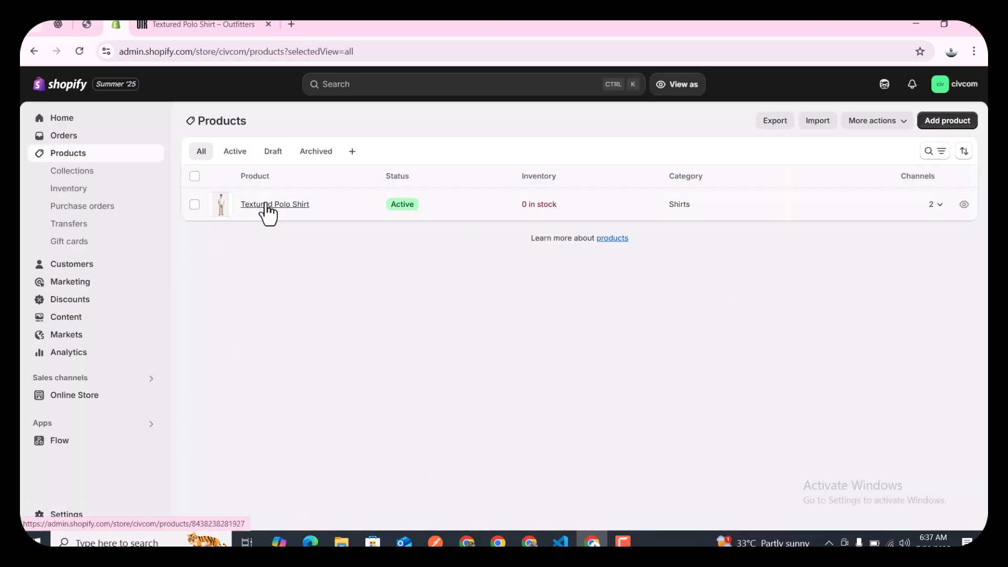
# Reopen the Textured Polo Shirt product and set its cost per item to Rs 2,000
pyautogui.click(265, 206)
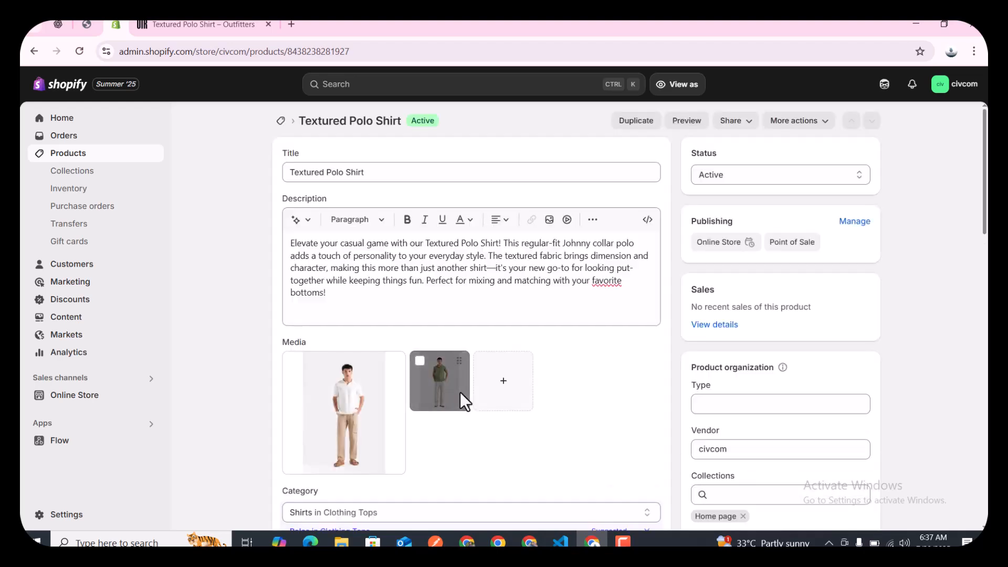
pyautogui.scroll(-7, 539, 443)
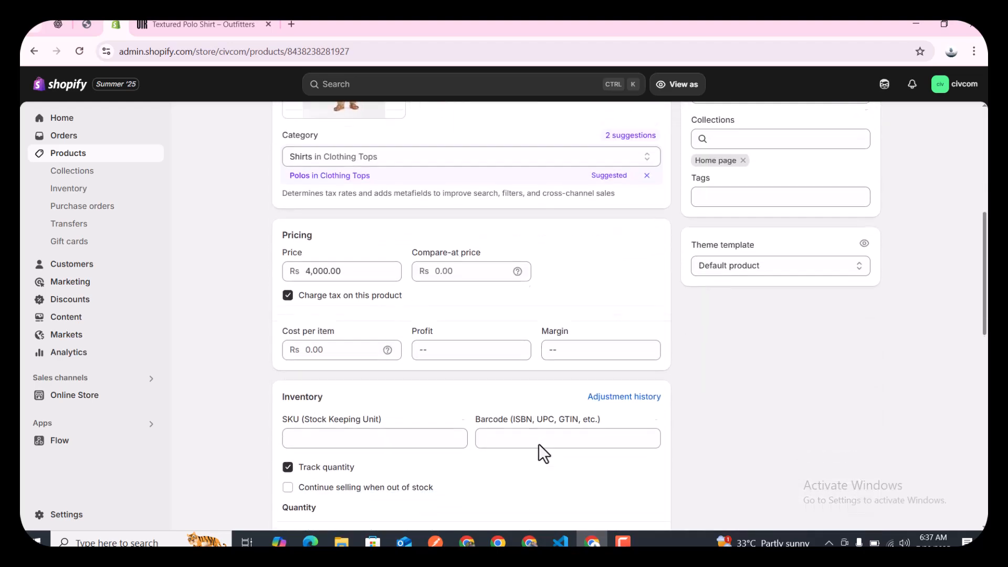
pyautogui.scroll(-1, 538, 443)
pyautogui.click(333, 291)
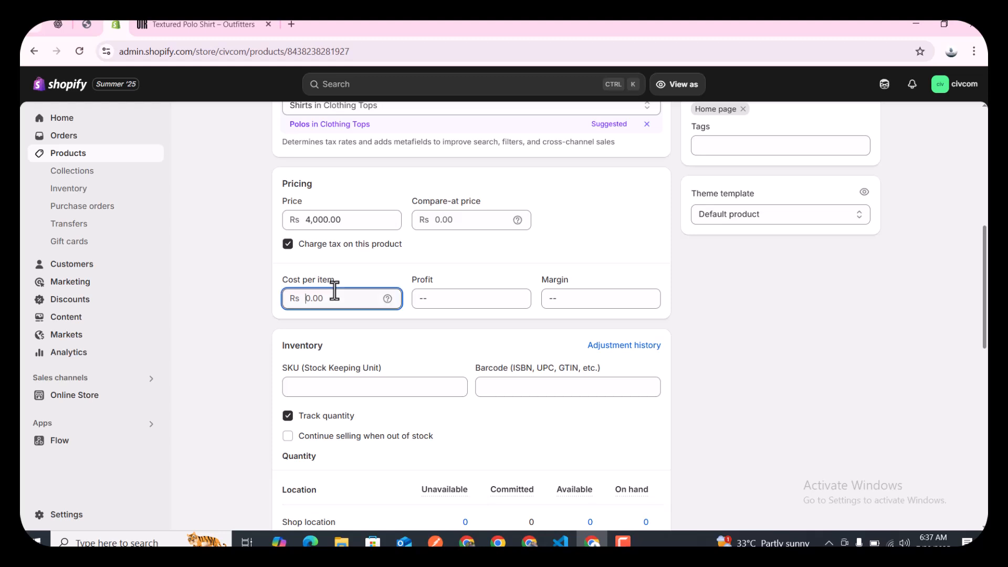
pyautogui.click(436, 301)
pyautogui.click(341, 299)
pyautogui.write('2')
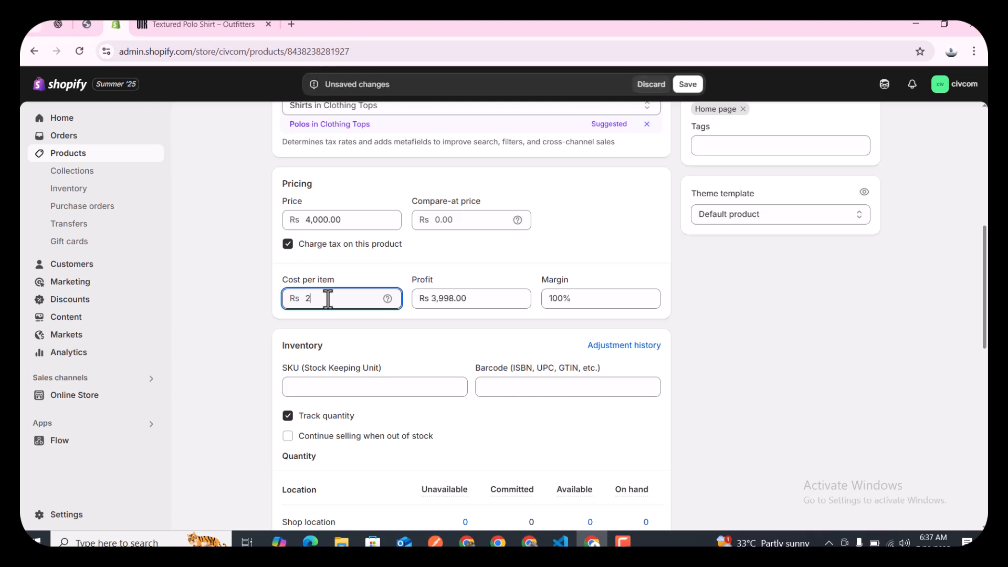
pyautogui.write('000')
pyautogui.click(333, 282)
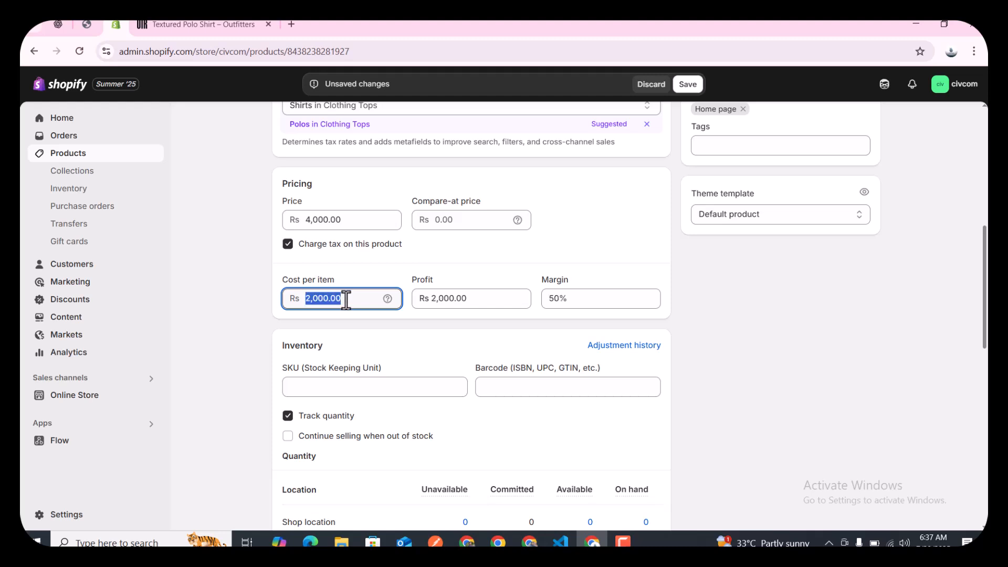
# Compare the product's price and cost per item with the calculated profit in the pricing section
pyautogui.click(369, 282)
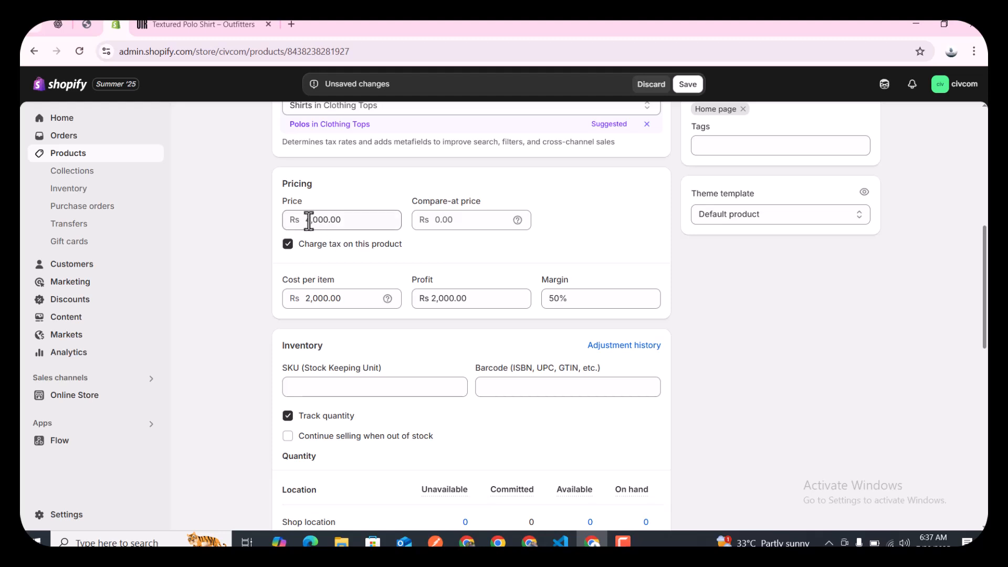
pyautogui.click(308, 222)
pyautogui.moveTo(310, 220); pyautogui.dragTo(348, 279)
pyautogui.click(347, 279)
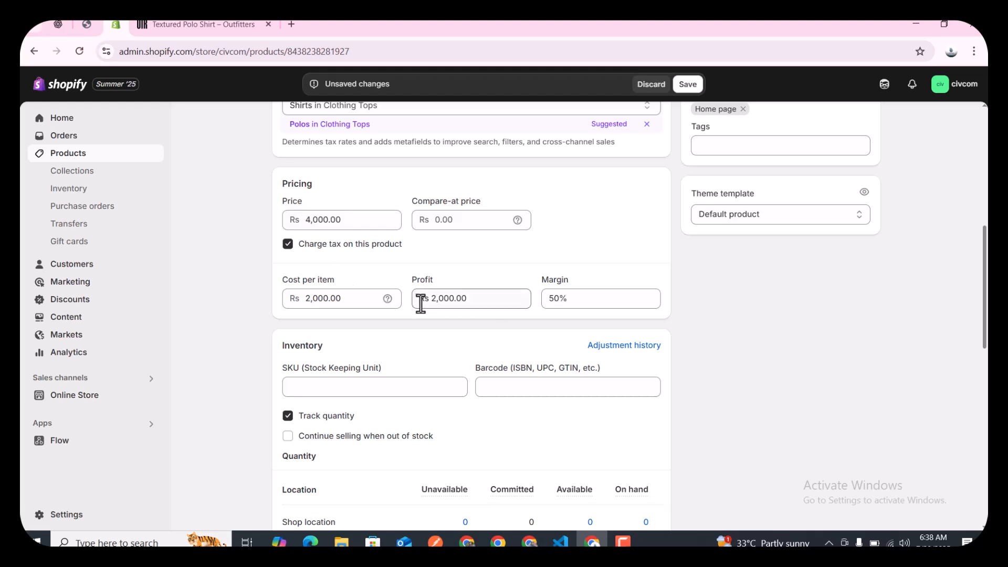
pyautogui.moveTo(405, 286); pyautogui.dragTo(420, 283)
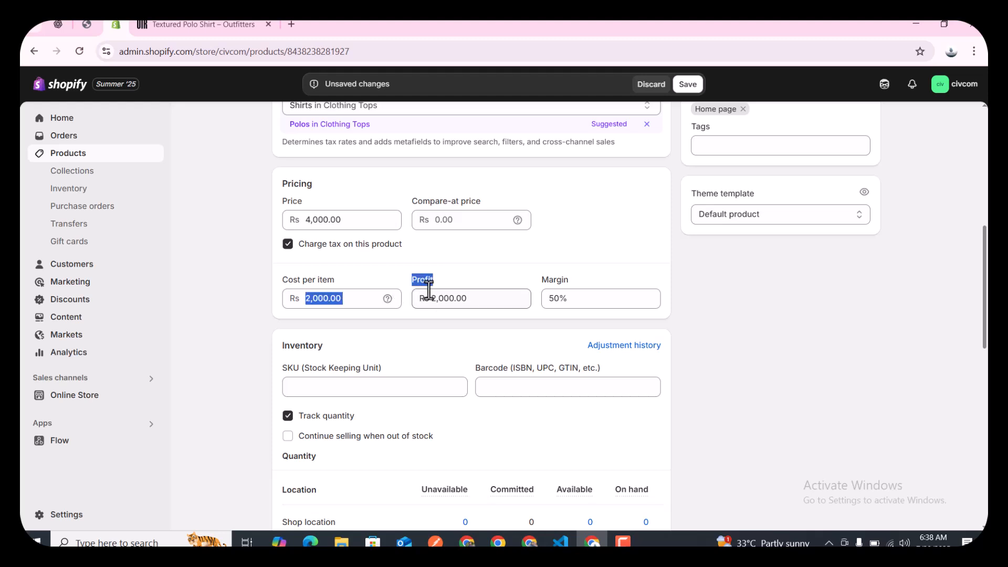
pyautogui.click(450, 288)
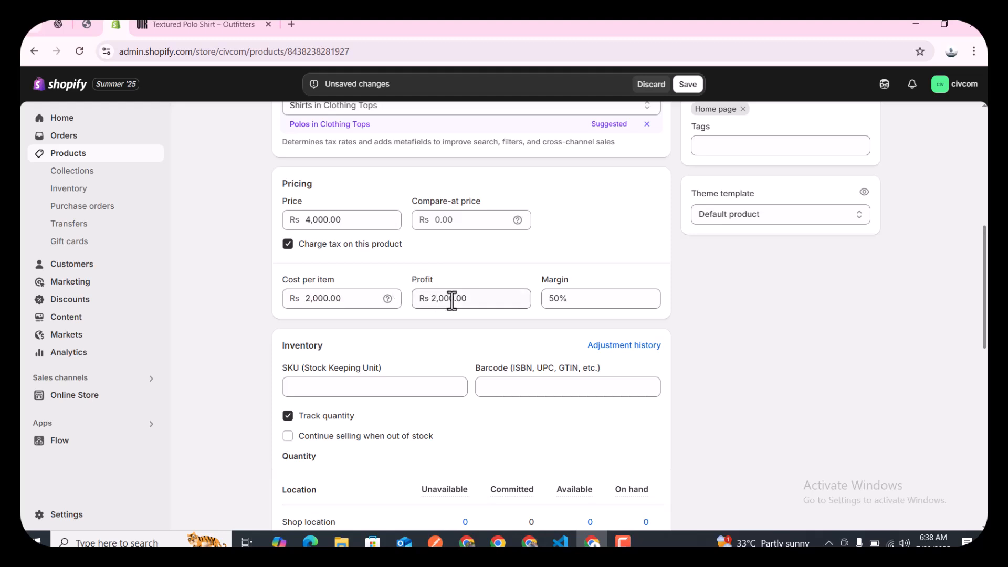
pyautogui.doubleClick(349, 298)
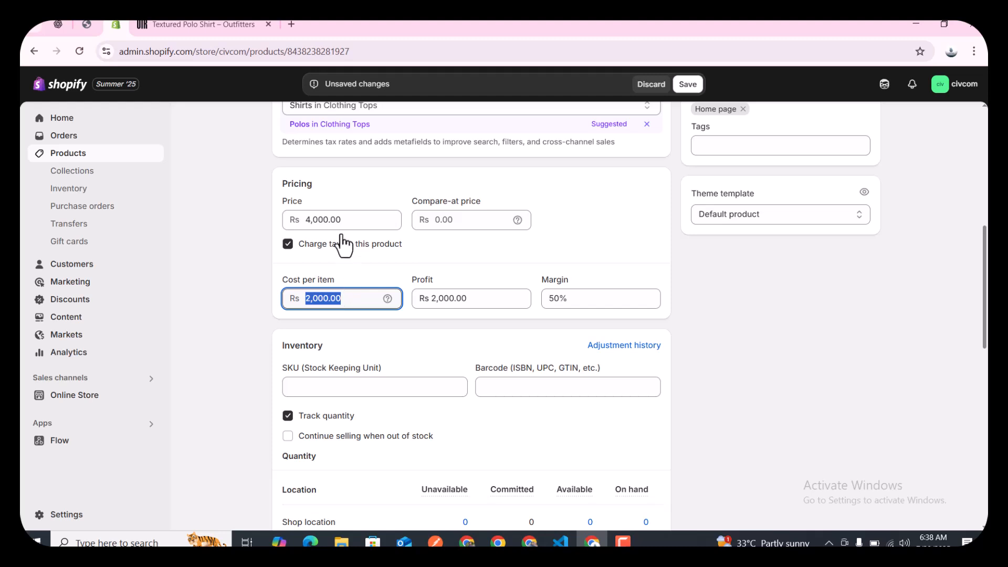
pyautogui.doubleClick(329, 219)
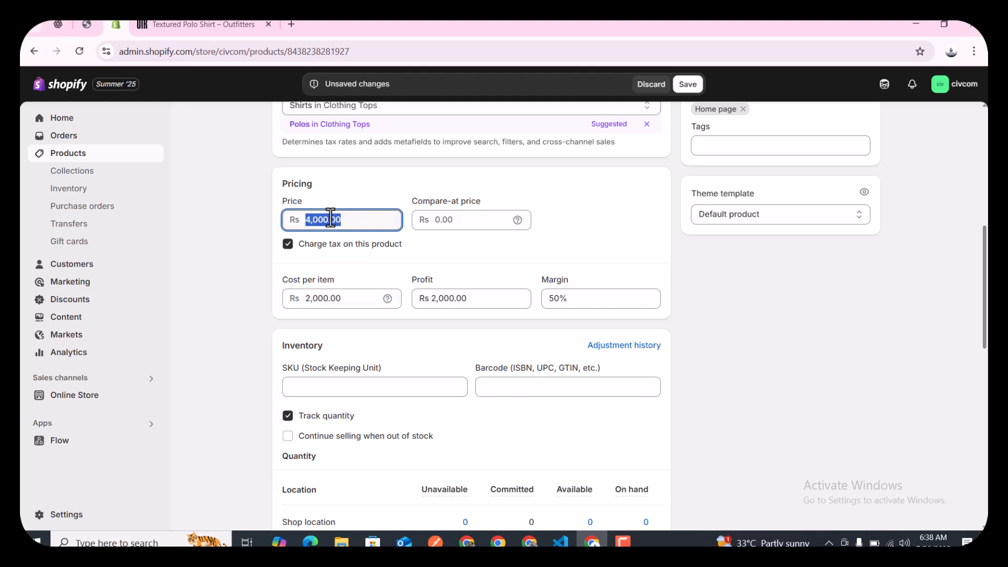
pyautogui.click(433, 299)
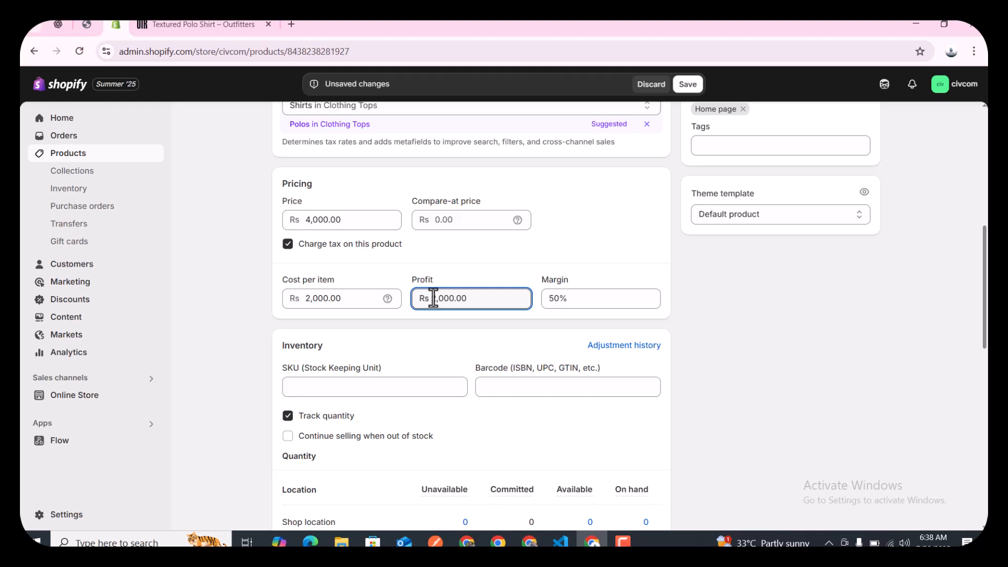
pyautogui.moveTo(408, 278); pyautogui.dragTo(529, 287)
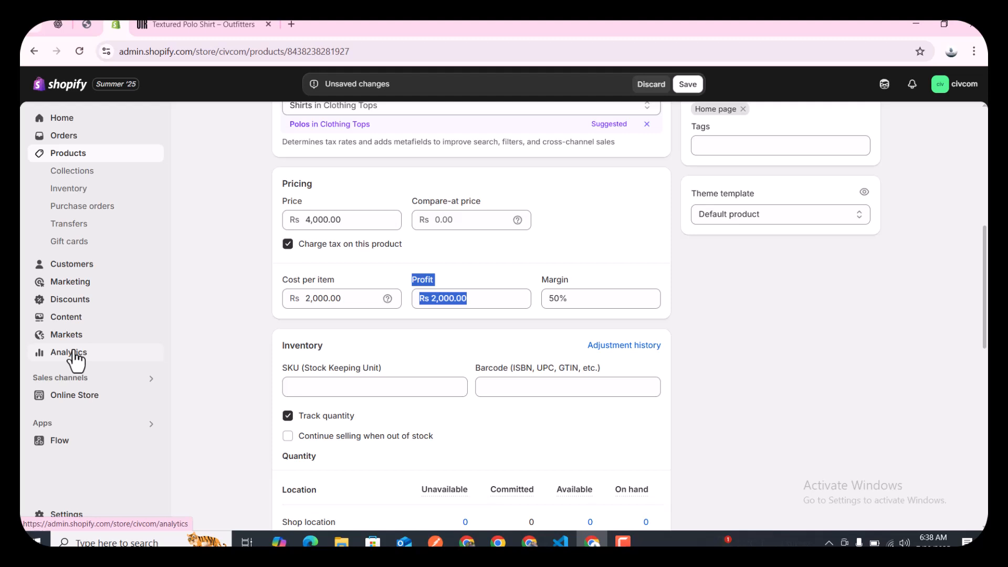
# Switch to the Outfitters product page and compare the SKU codes of the green and Off White polo shirt variants
pyautogui.scroll(-1, 339, 302)
pyautogui.click(431, 280)
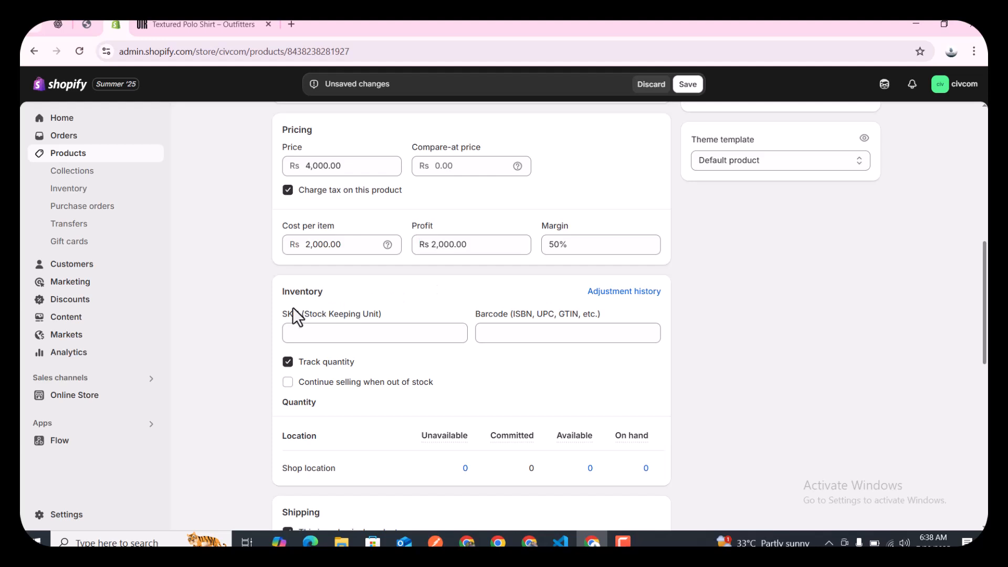
pyautogui.click(386, 313)
pyautogui.click(205, 24)
pyautogui.moveTo(559, 169); pyautogui.dragTo(638, 169)
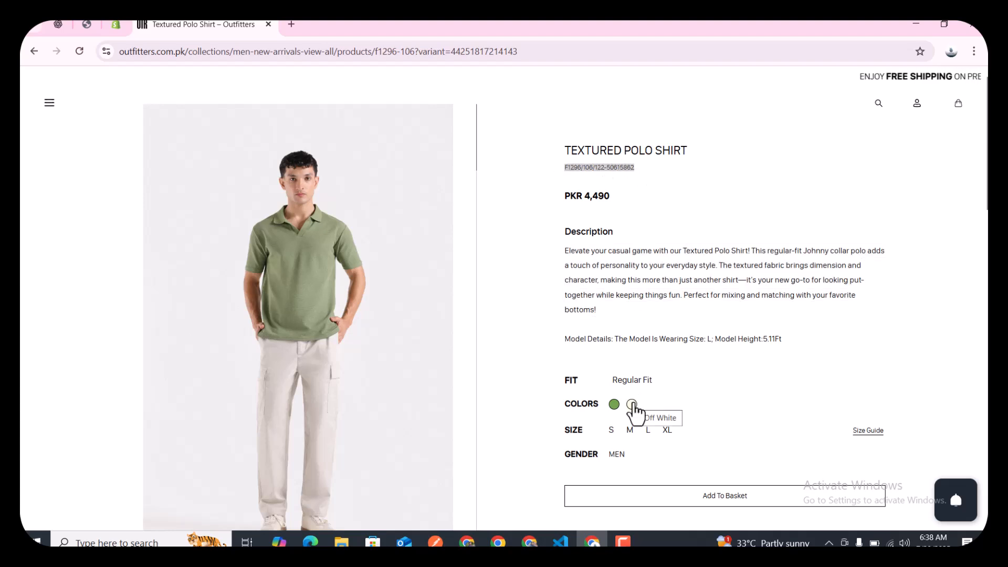
pyautogui.click(632, 404)
pyautogui.moveTo(643, 167); pyautogui.dragTo(561, 171)
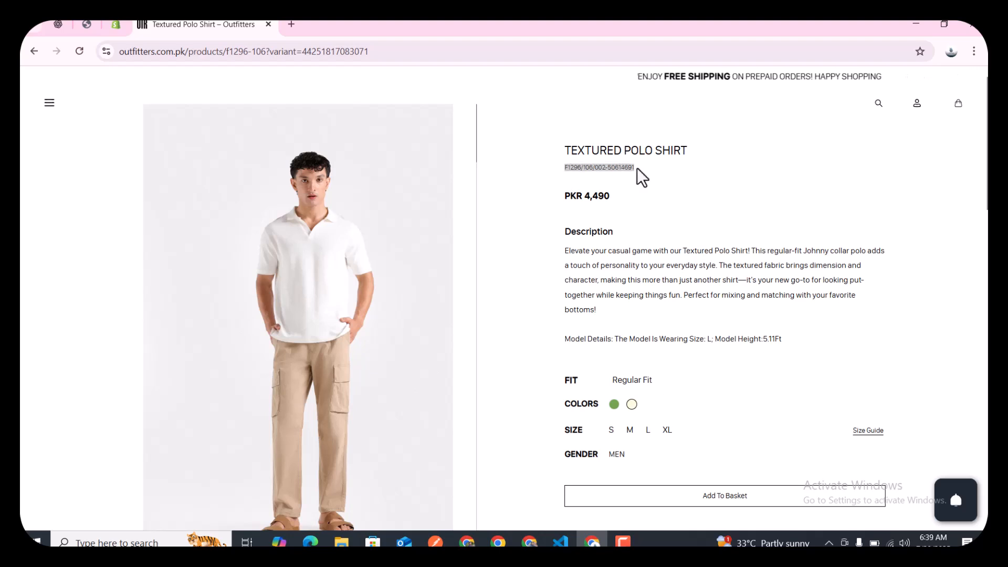
# Return to the Shopify product, review the empty SKU and barcode fields, and turn quantity tracking off and on again
pyautogui.click(115, 25)
pyautogui.click(311, 335)
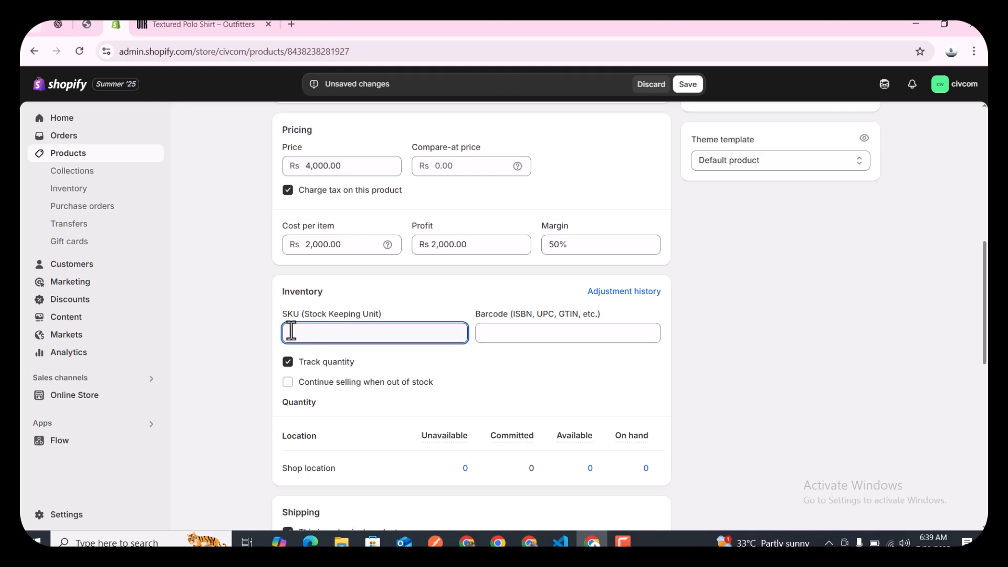
pyautogui.click(508, 333)
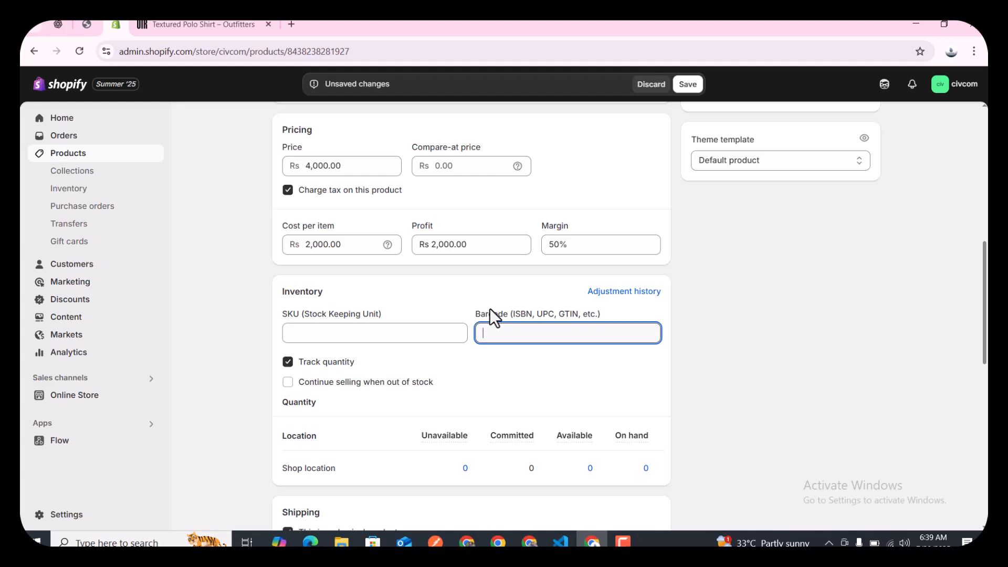
pyautogui.scroll(-1, 489, 307)
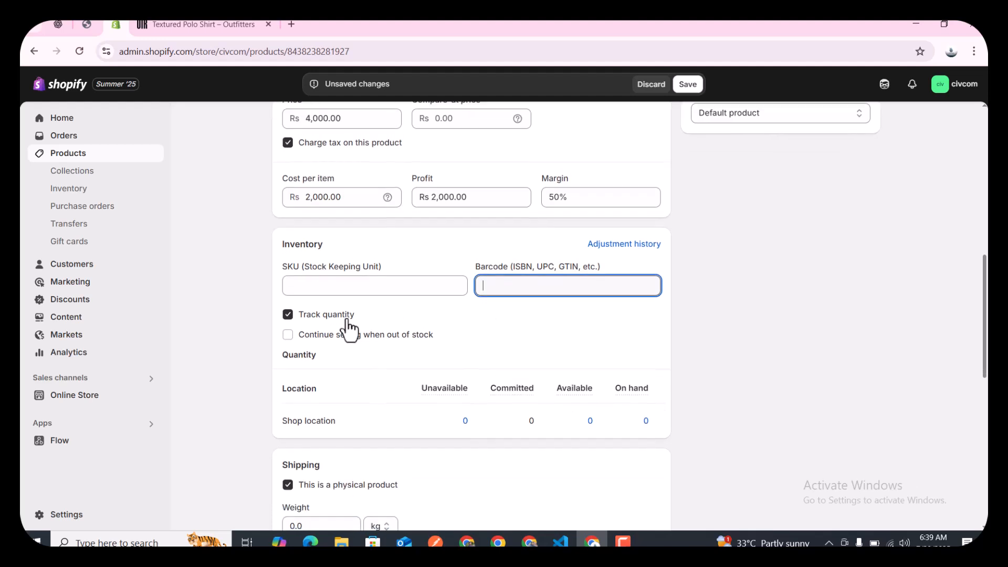
pyautogui.click(288, 314)
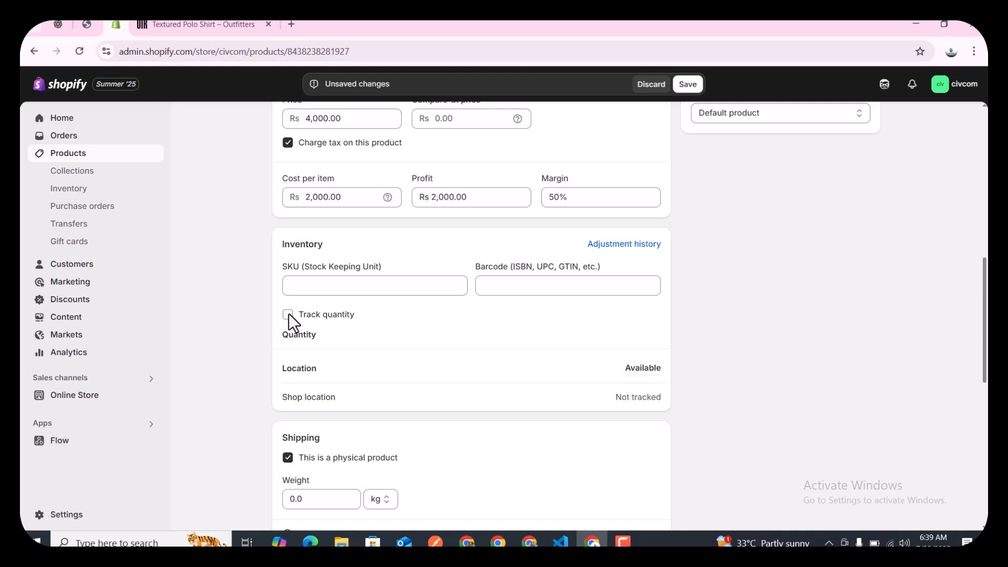
pyautogui.click(288, 314)
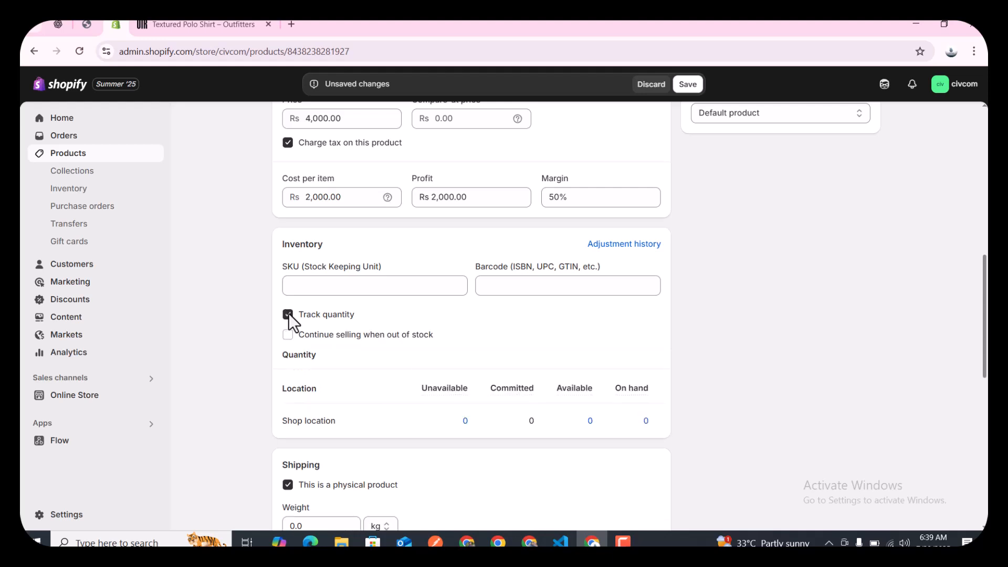
pyautogui.click(596, 422)
pyautogui.click(550, 313)
pyautogui.write('10')
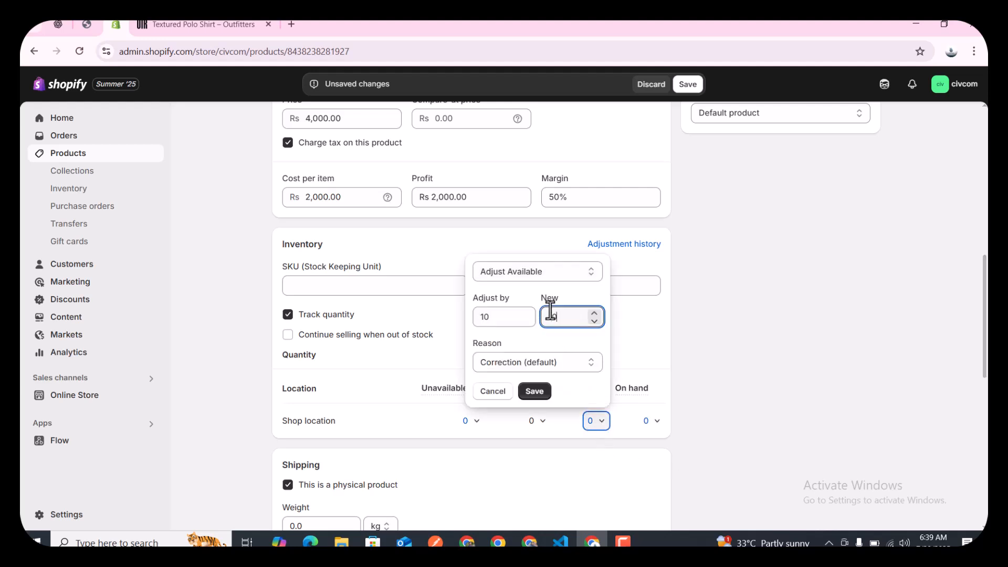
pyautogui.click(625, 320)
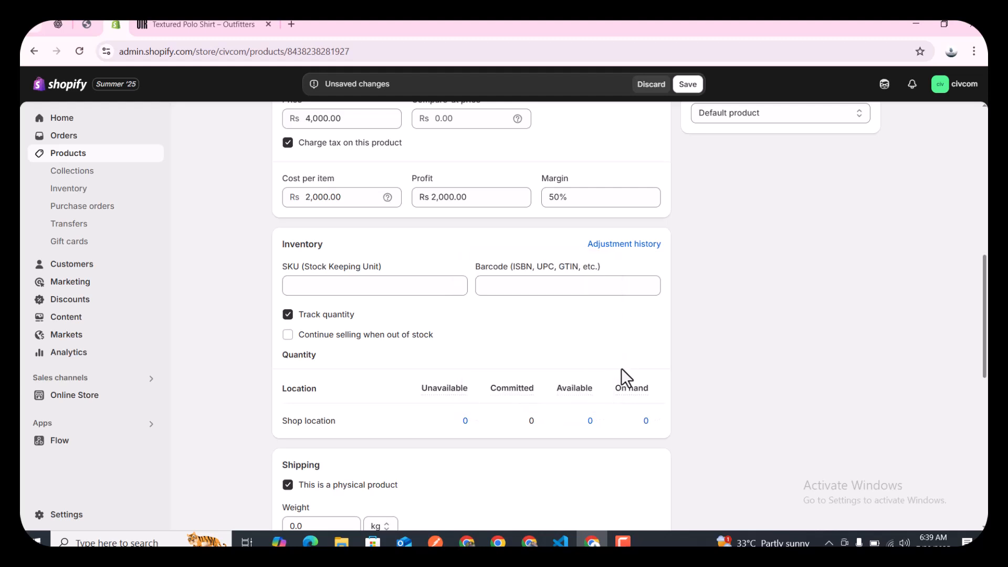
# Set the available quantity at the shop location to 10 with the default correction reason and save the adjustment
pyautogui.click(589, 423)
pyautogui.click(550, 315)
pyautogui.write('10')
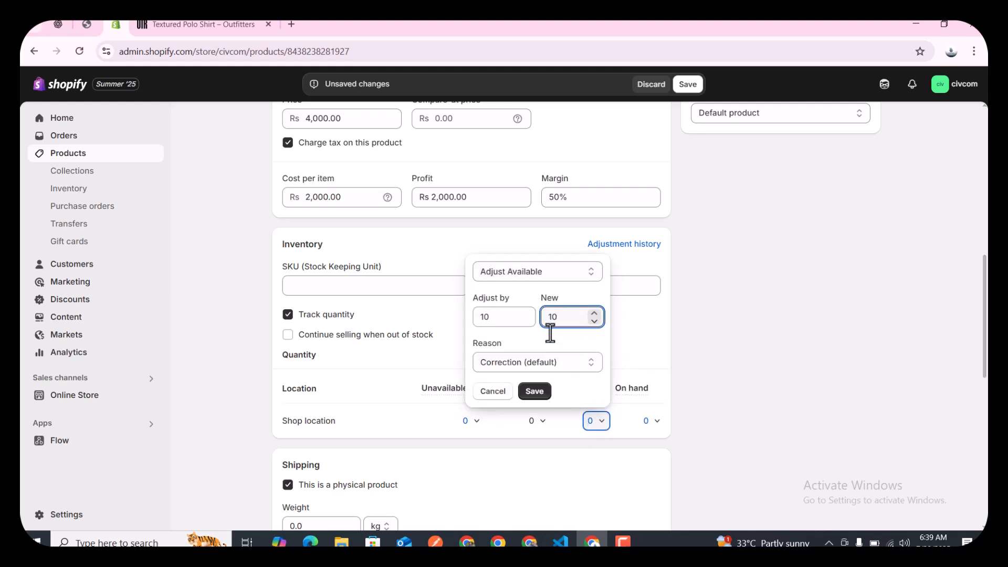
pyautogui.click(535, 393)
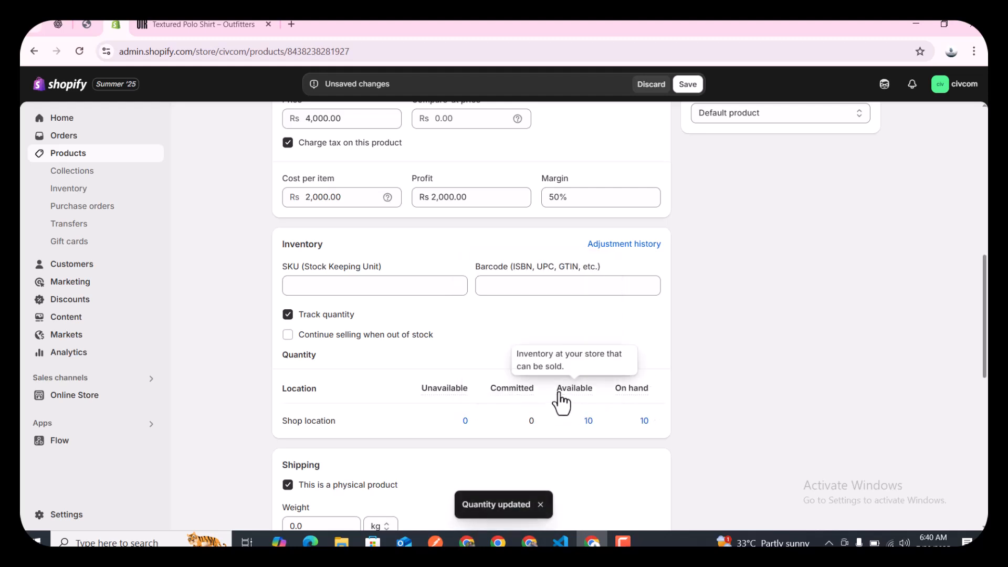
pyautogui.moveTo(561, 403); pyautogui.dragTo(594, 428)
pyautogui.click(613, 434)
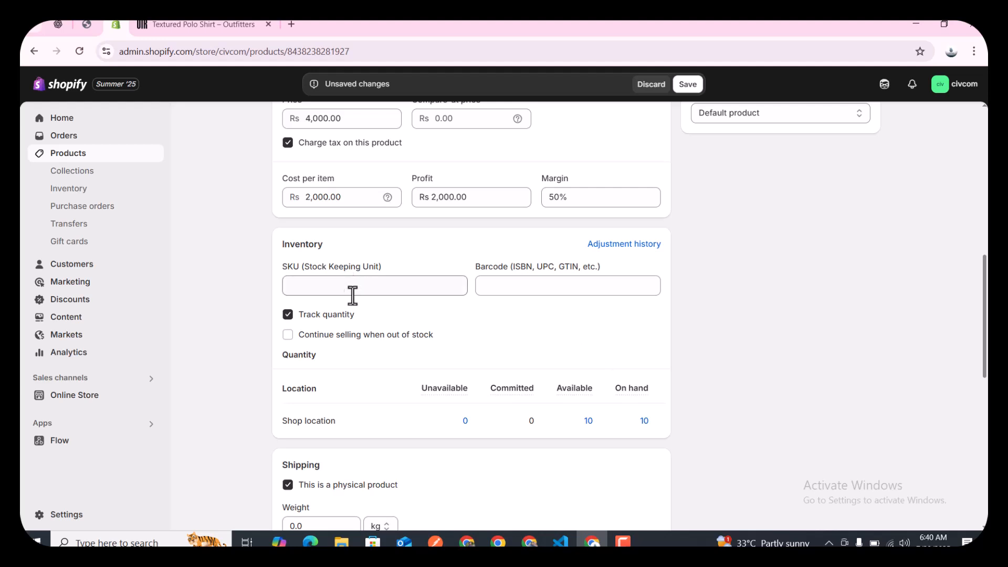
# Allow the polo shirt to continue selling when out of stock and recheck its available quantity adjustment
pyautogui.click(288, 336)
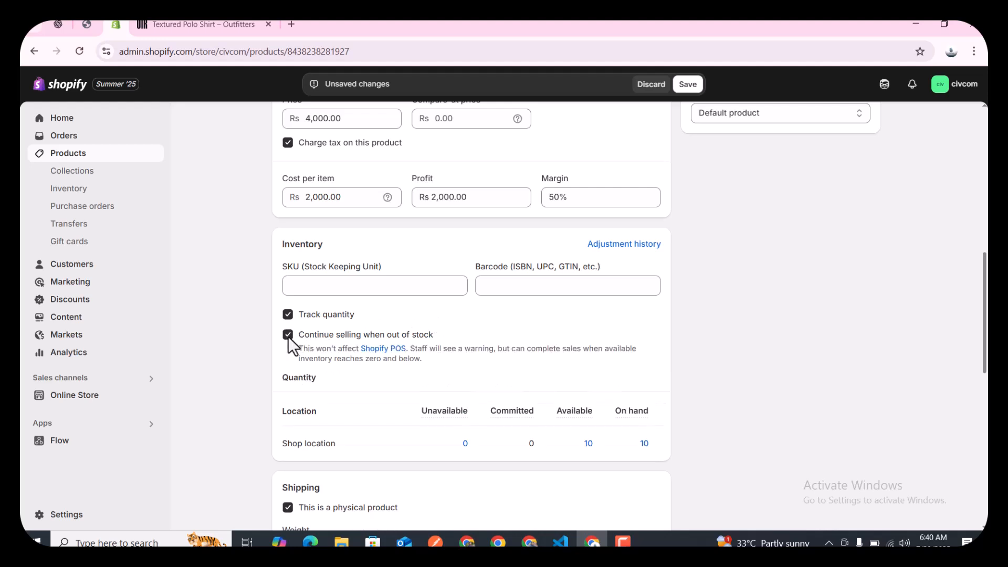
pyautogui.click(589, 444)
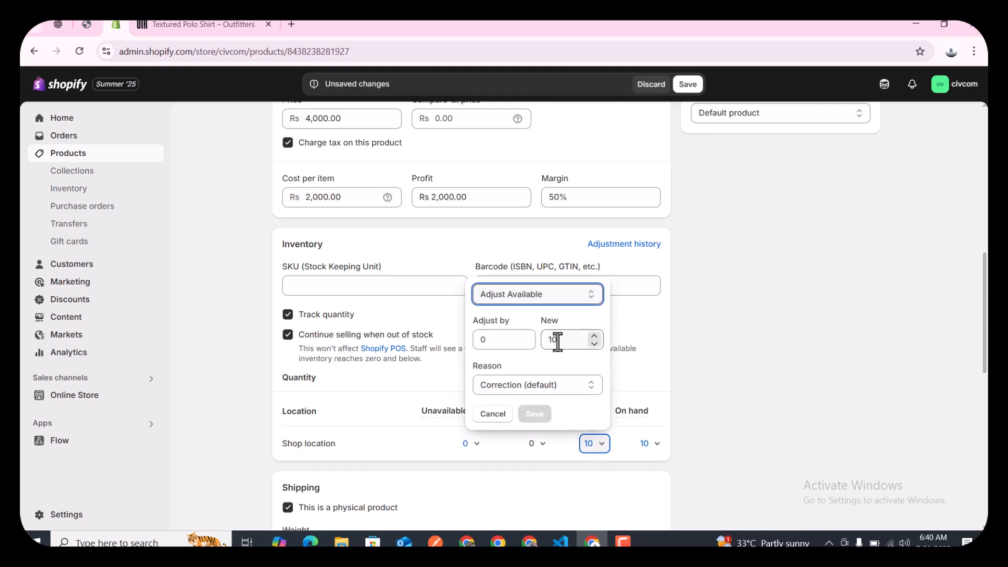
pyautogui.click(387, 306)
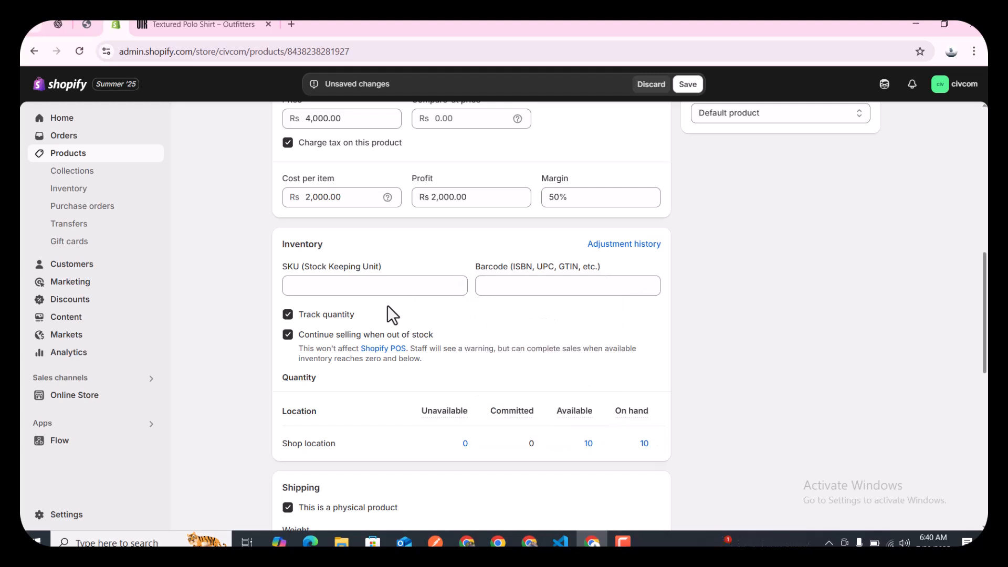
# Turn off selling when out of stock for the polo shirt, and switch its physical product setting off and on again
pyautogui.click(376, 339)
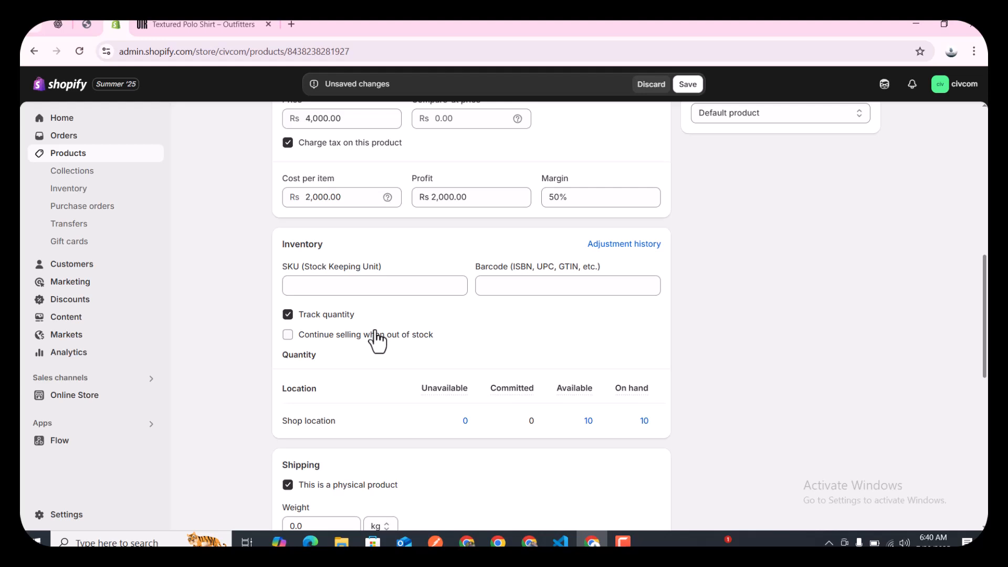
pyautogui.scroll(-4, 376, 338)
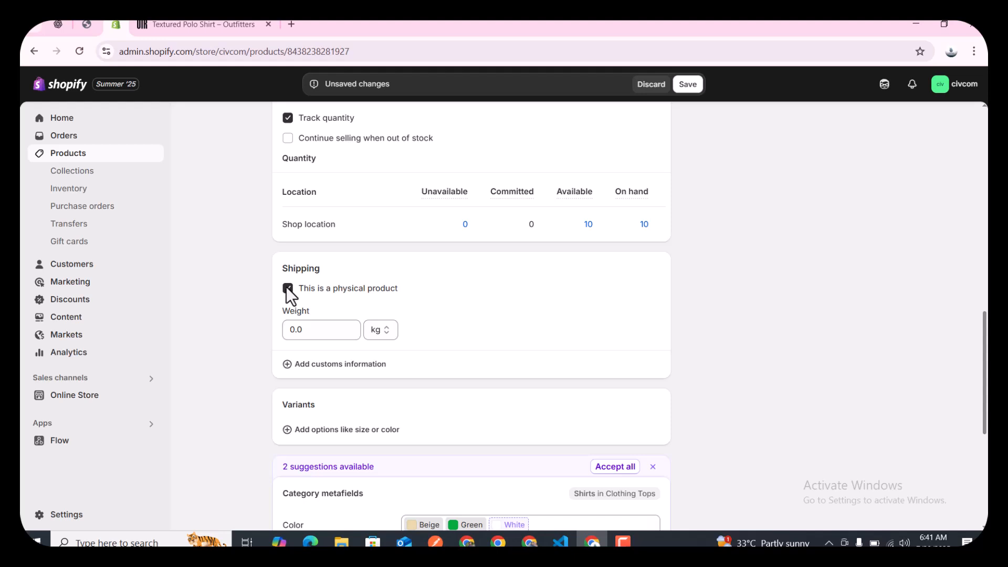
pyautogui.click(288, 289)
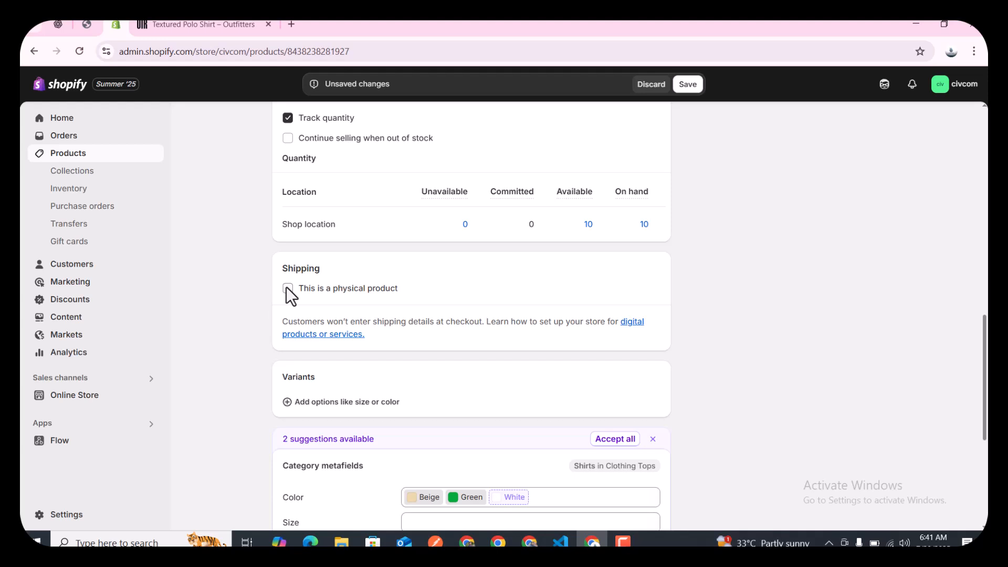
pyautogui.click(287, 288)
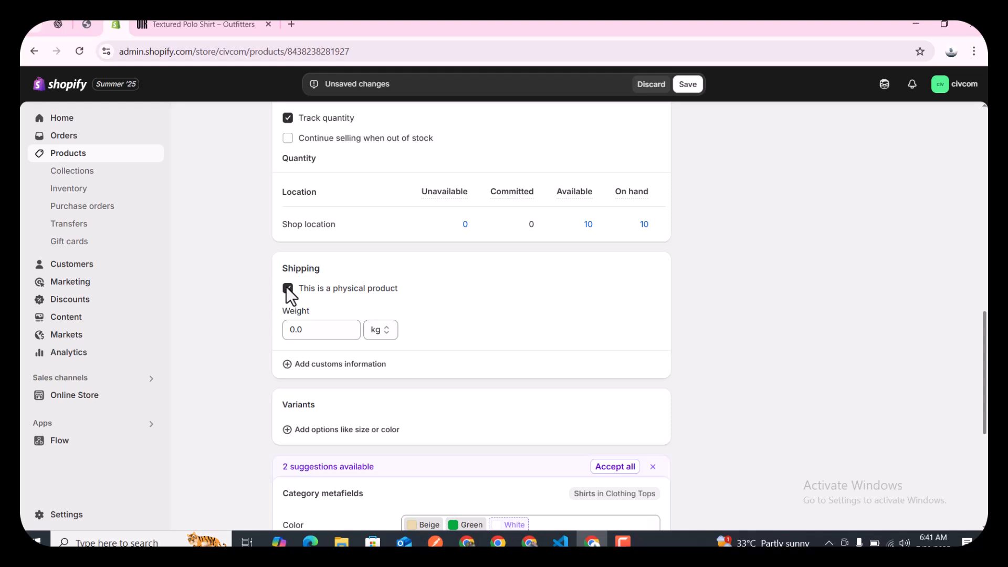
# Review the polo shirt's Shipping section and its weight field without entering a weight
pyautogui.scroll(-1, 331, 320)
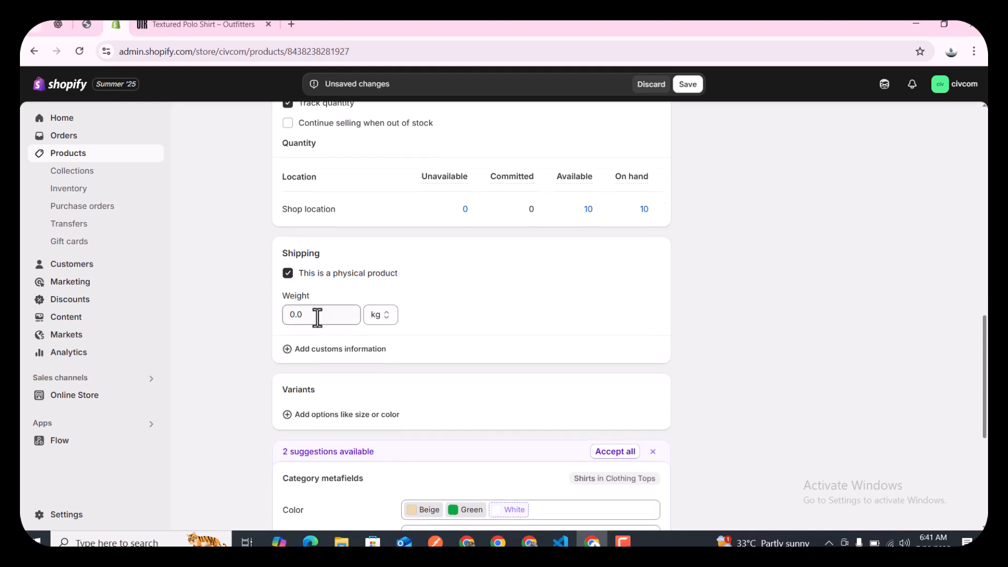
pyautogui.click(317, 315)
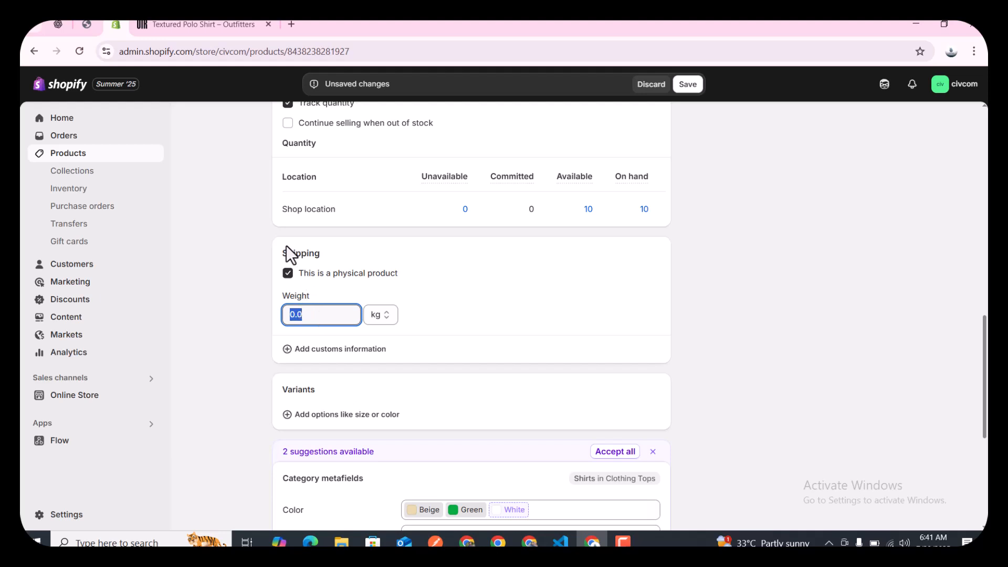
pyautogui.moveTo(280, 251); pyautogui.dragTo(319, 252)
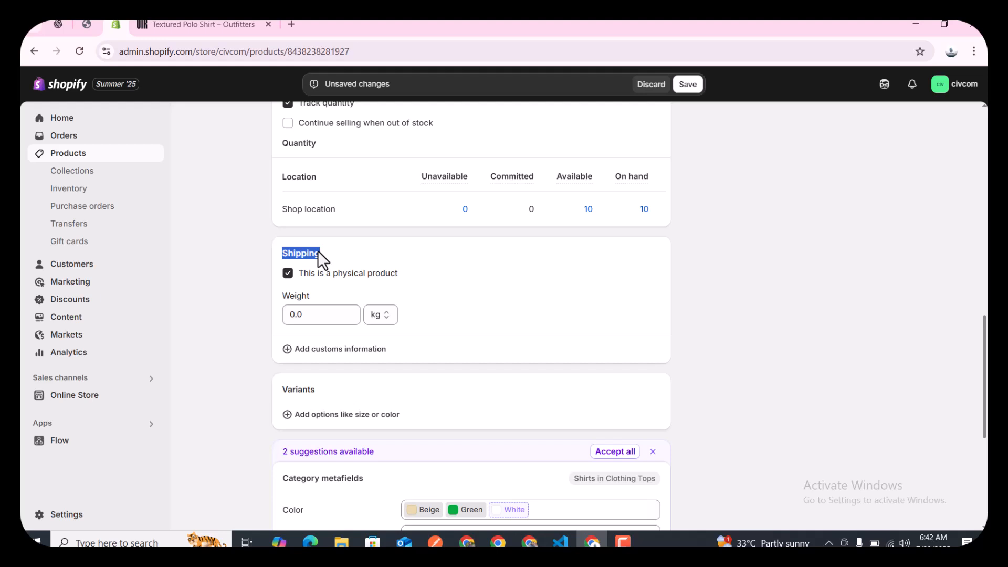
pyautogui.click(315, 312)
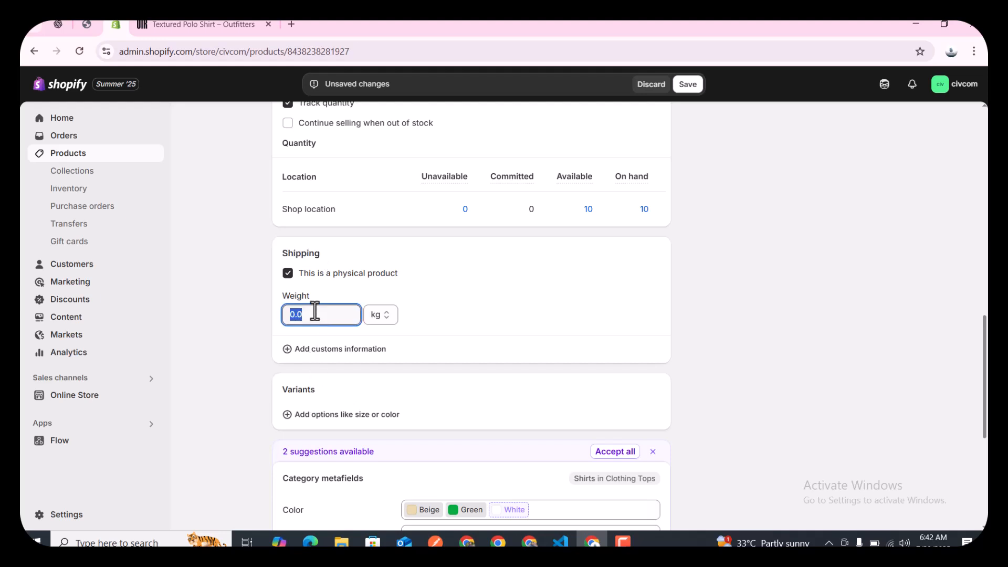
pyautogui.click(418, 318)
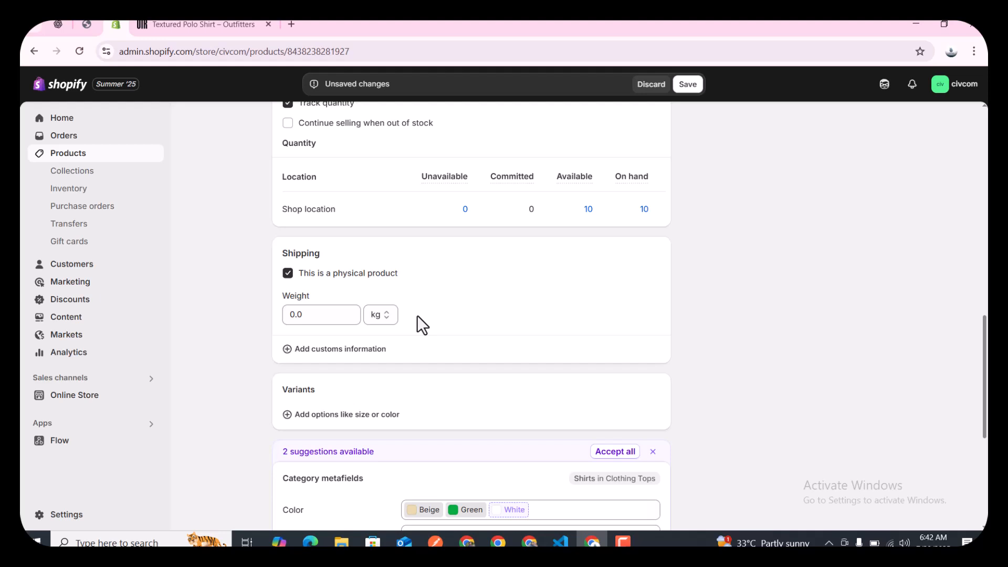
pyautogui.click(304, 315)
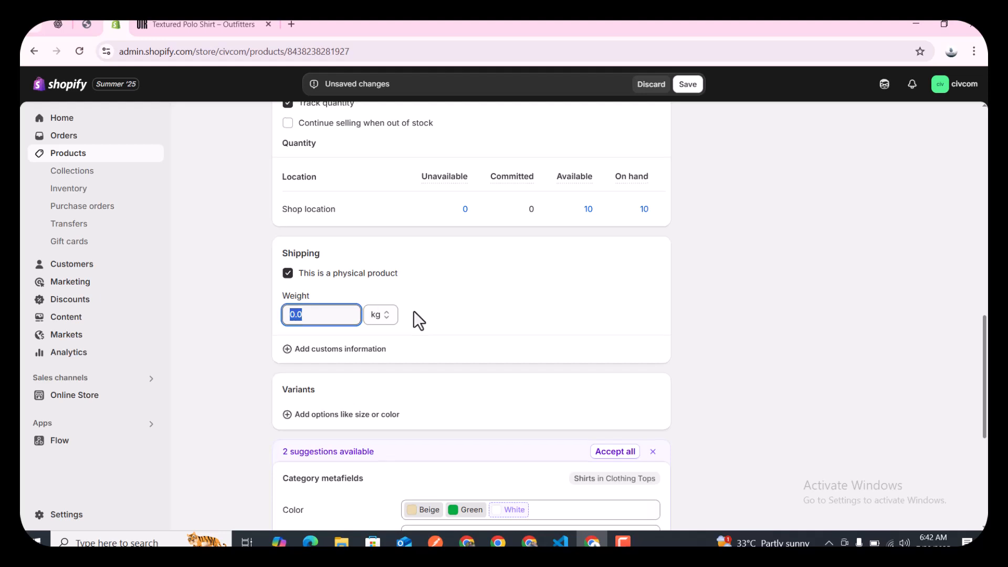
# Check the polo shirt's images and add the recommended Color option to its variants
pyautogui.scroll(-2, 415, 314)
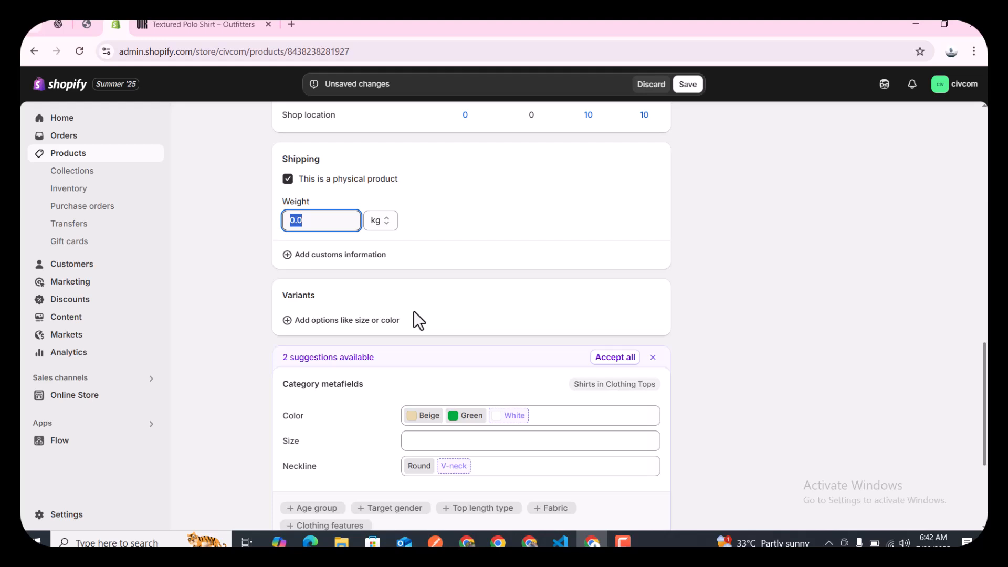
pyautogui.scroll(-1, 414, 315)
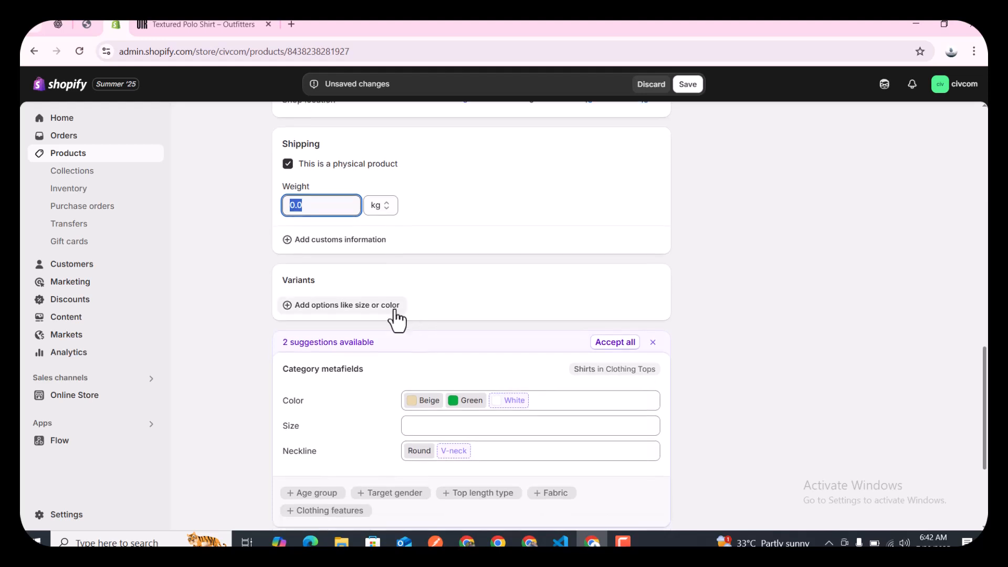
pyautogui.scroll(15, 396, 319)
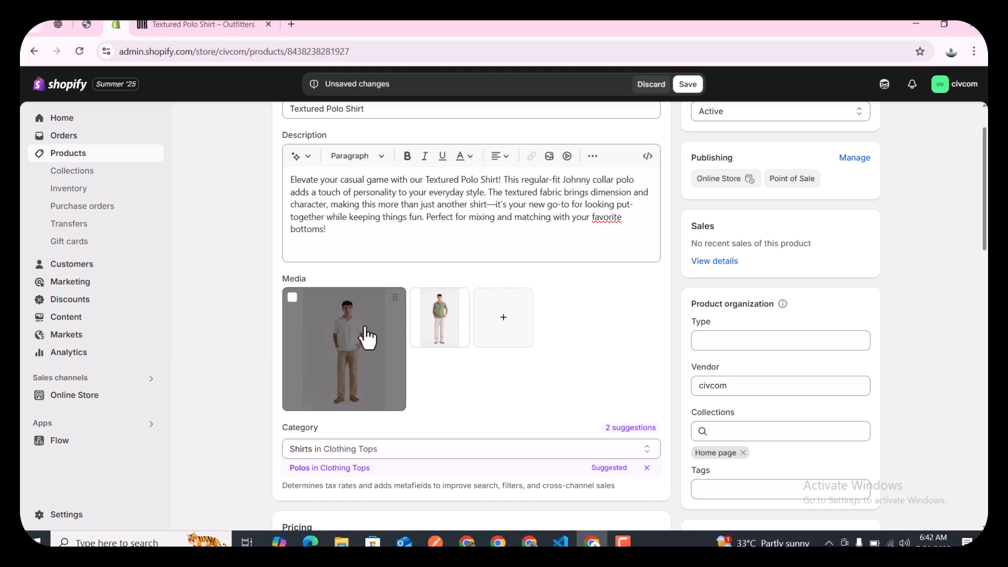
pyautogui.scroll(-11, 367, 336)
pyautogui.scroll(-3, 366, 335)
pyautogui.click(336, 352)
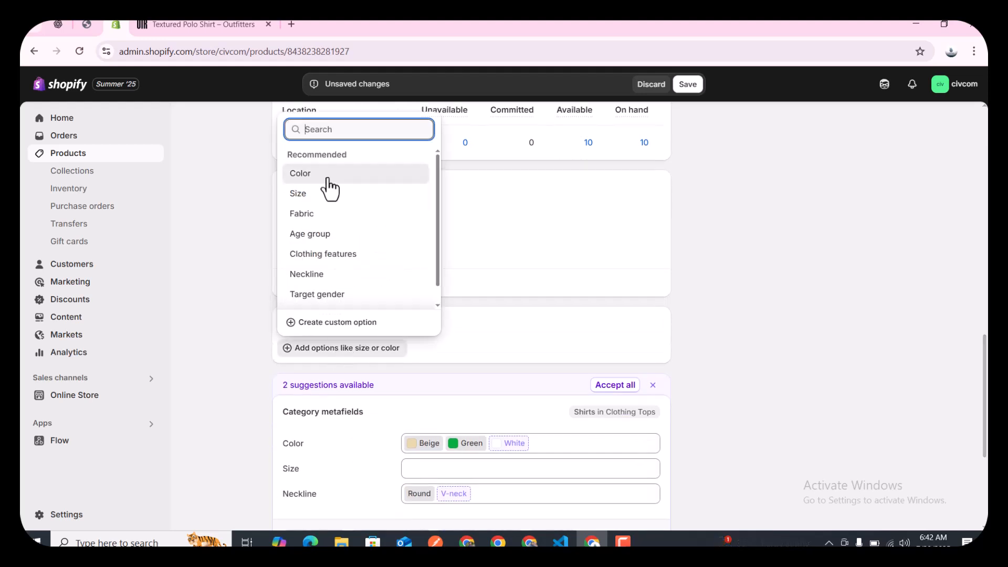
pyautogui.click(330, 184)
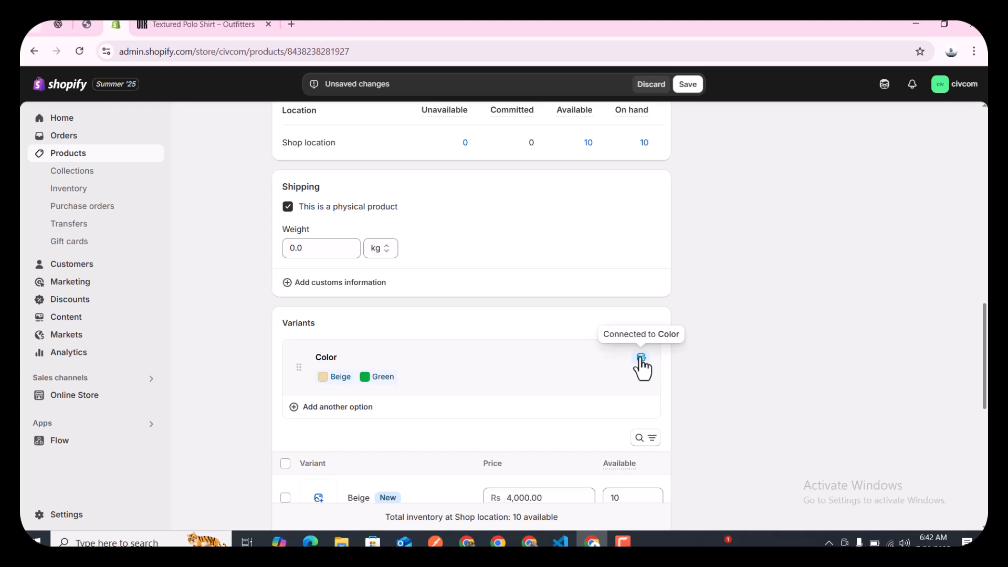
# Open the Color option for editing and disconnect it from its metafield
pyautogui.click(640, 361)
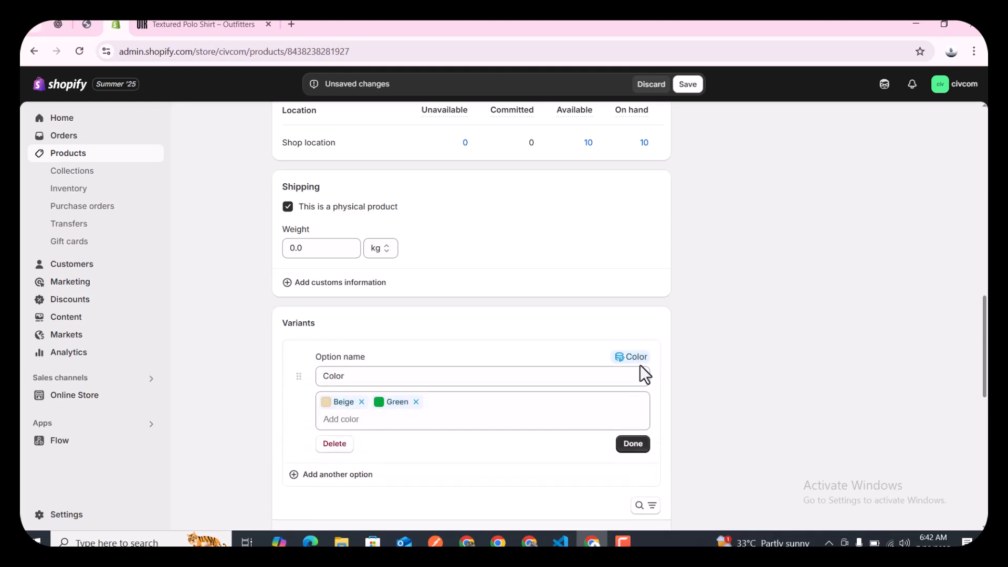
pyautogui.click(639, 361)
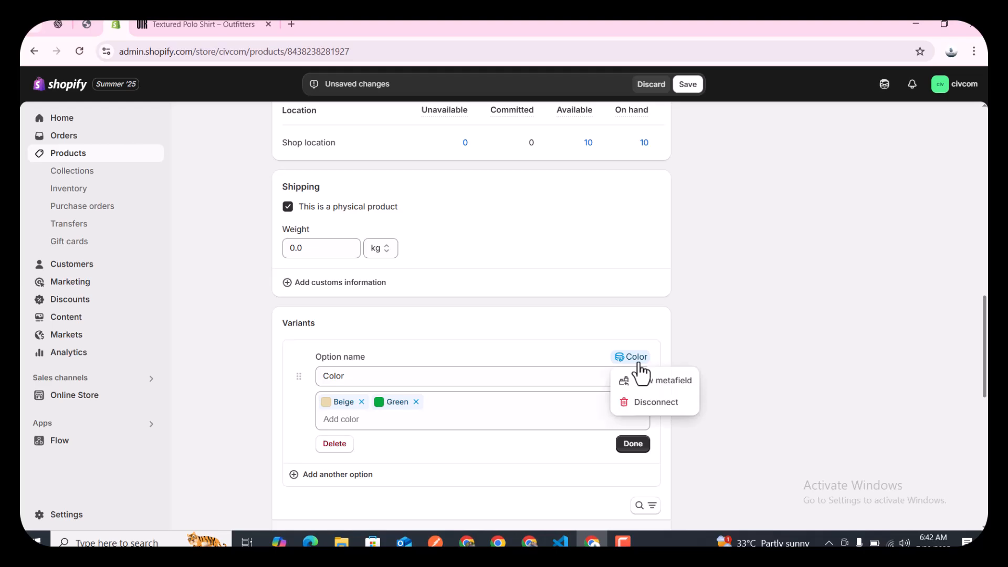
pyautogui.click(647, 402)
pyautogui.click(679, 340)
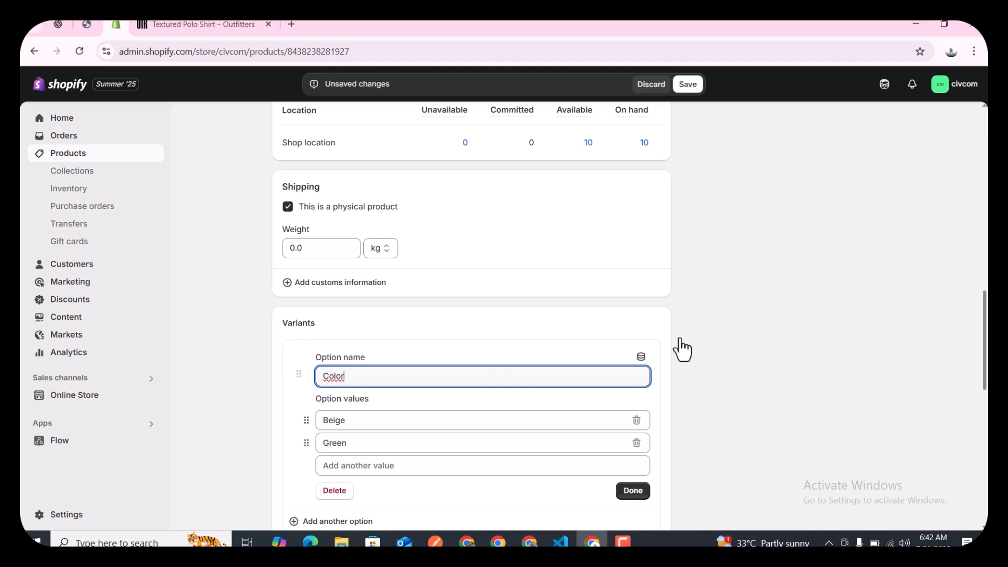
# Rename the Color option to Colors, change its Beige value to Off white, and finish editing the option
pyautogui.scroll(-1, 679, 346)
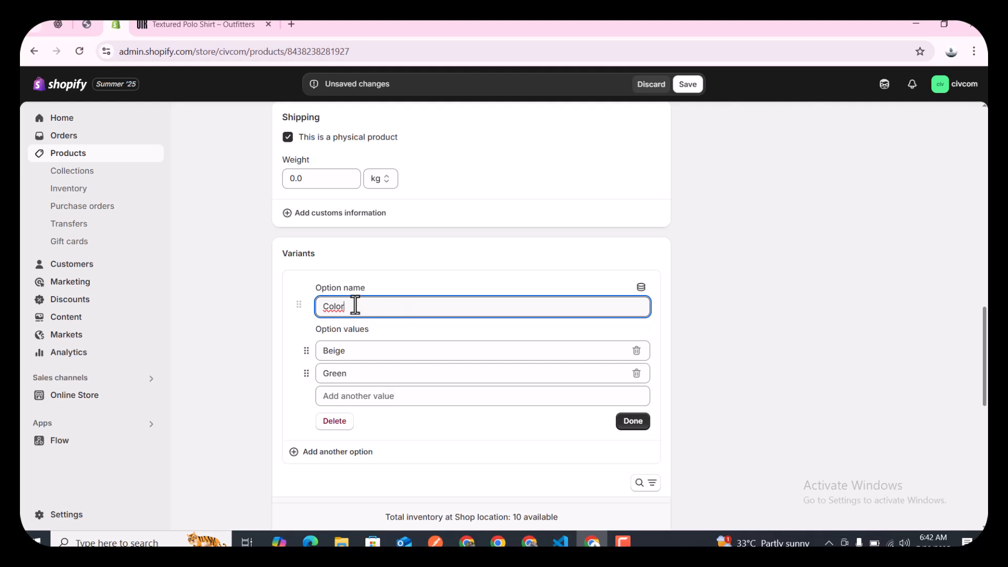
pyautogui.write('s')
pyautogui.click(351, 351)
pyautogui.doubleClick(320, 350)
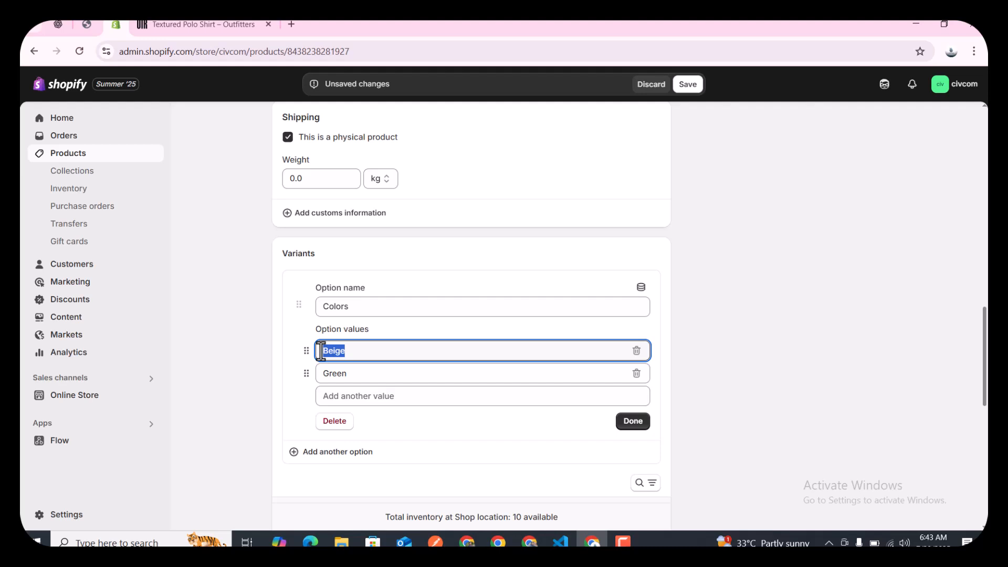
pyautogui.write('Off white')
pyautogui.click(356, 374)
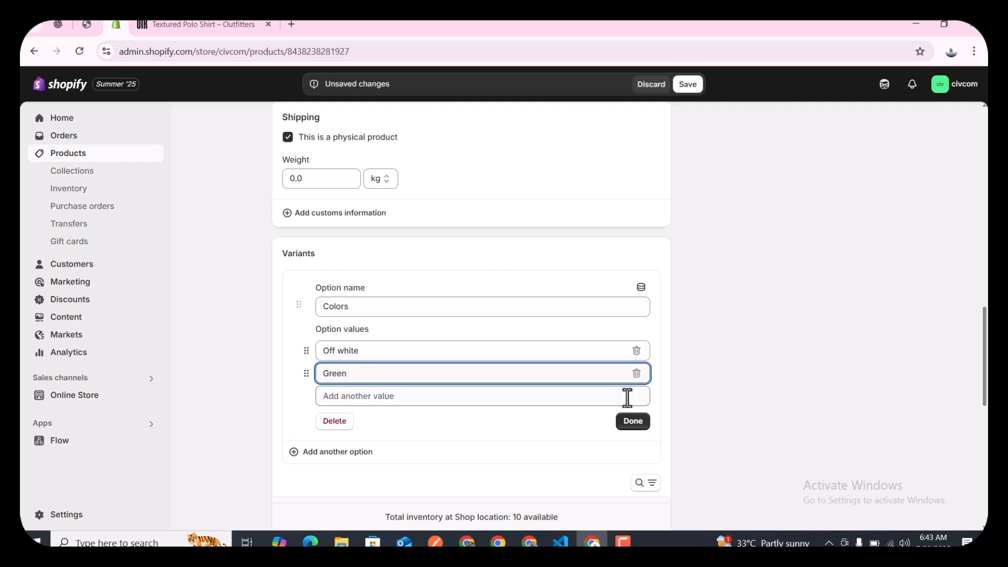
pyautogui.click(634, 422)
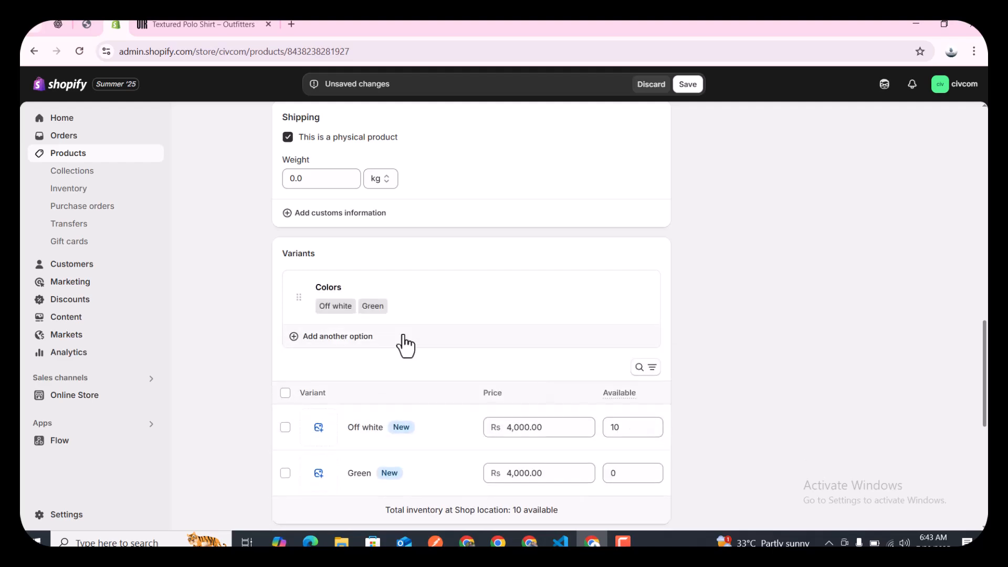
# Add the recommended Size option to the polo shirt's variants and disconnect it from its metafield
pyautogui.scroll(15, 404, 342)
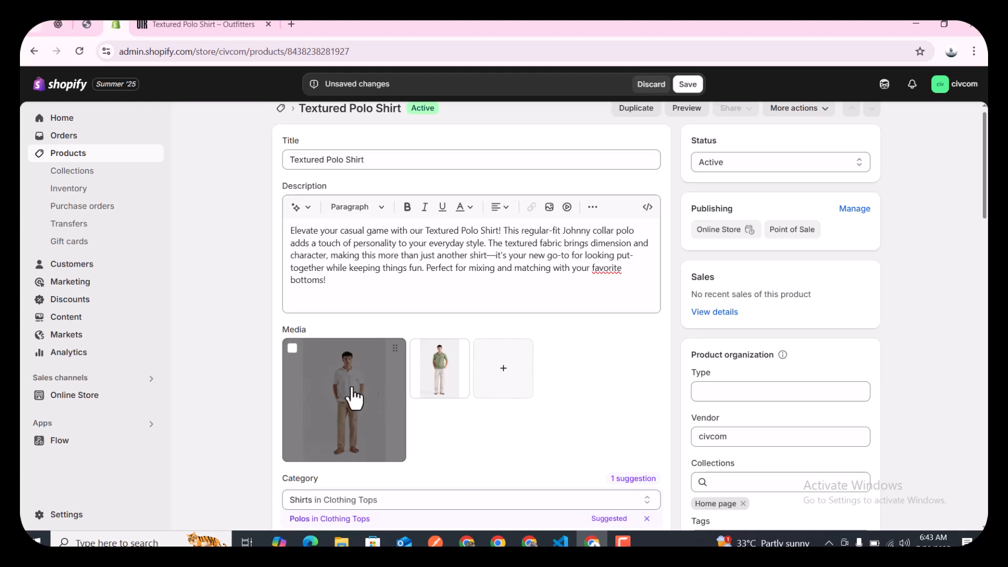
pyautogui.scroll(-10, 432, 382)
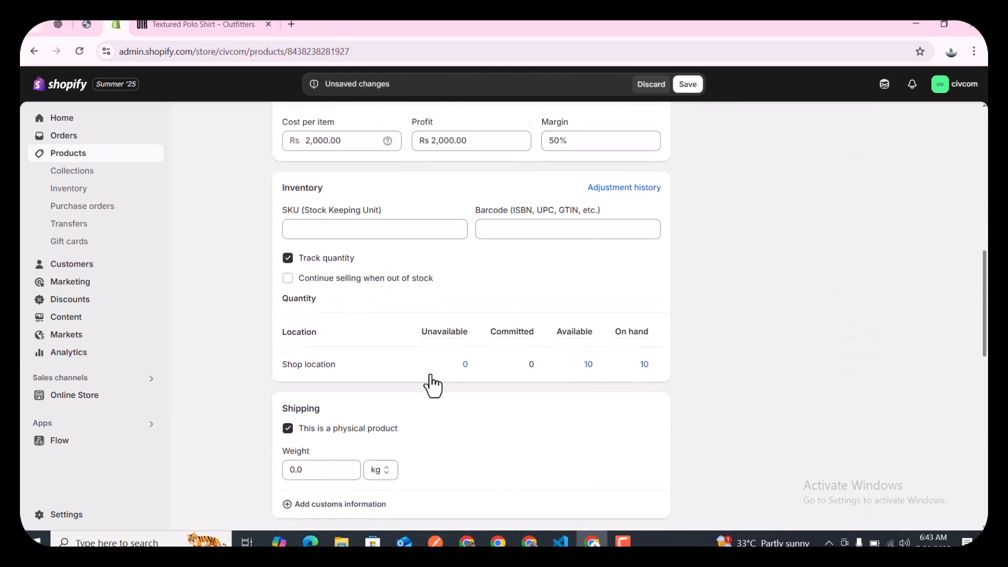
pyautogui.scroll(-5, 432, 382)
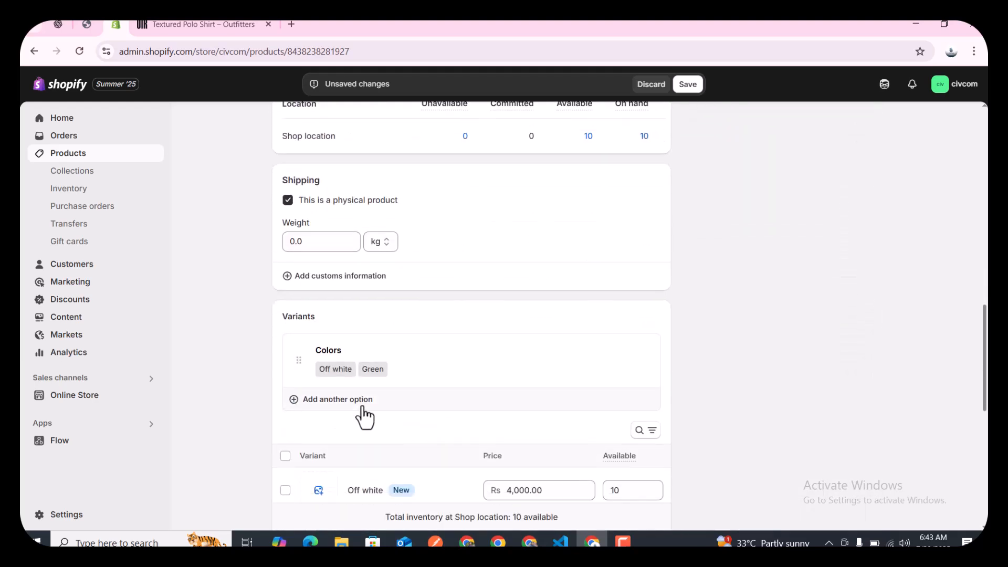
pyautogui.click(364, 417)
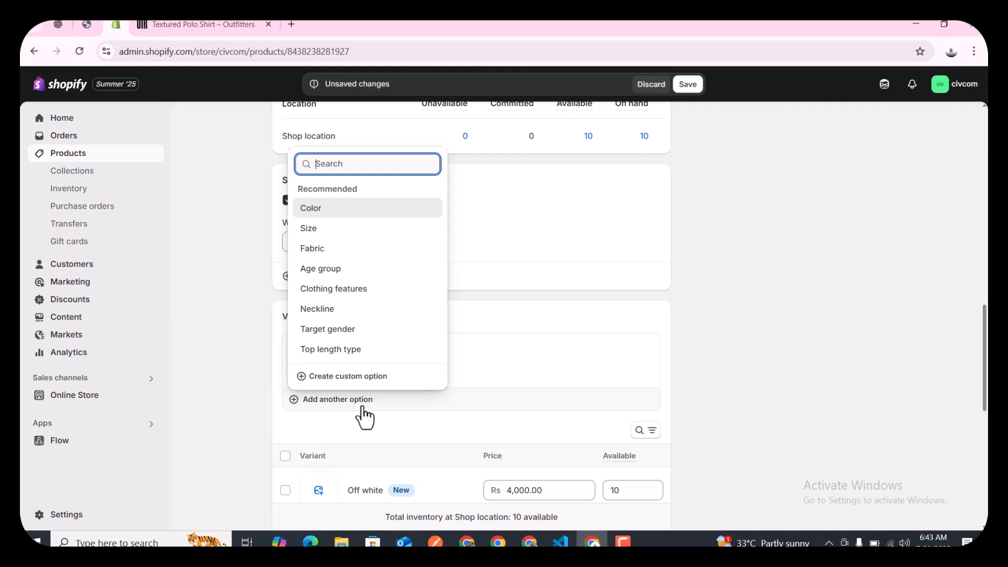
pyautogui.click(339, 230)
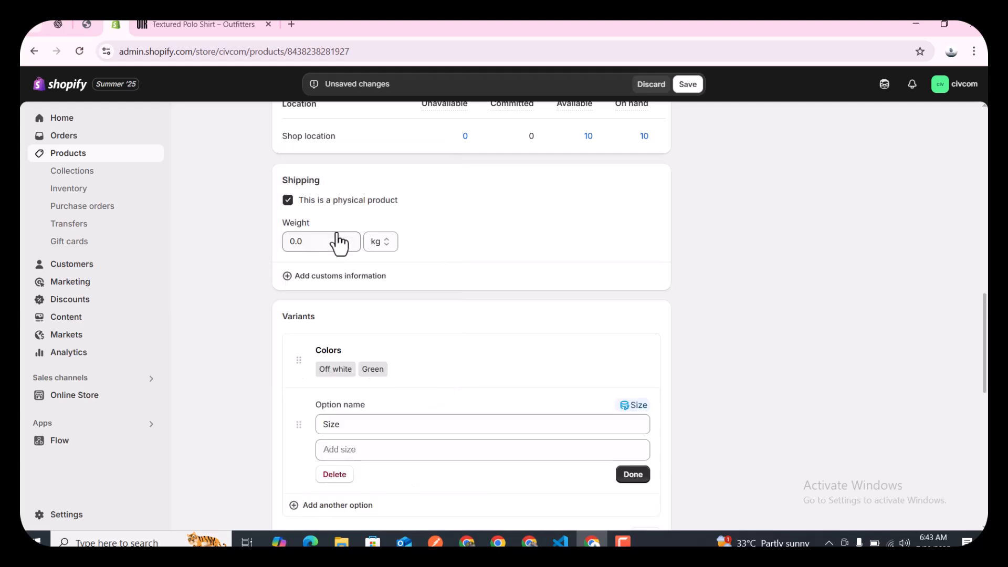
pyautogui.click(637, 406)
pyautogui.click(654, 453)
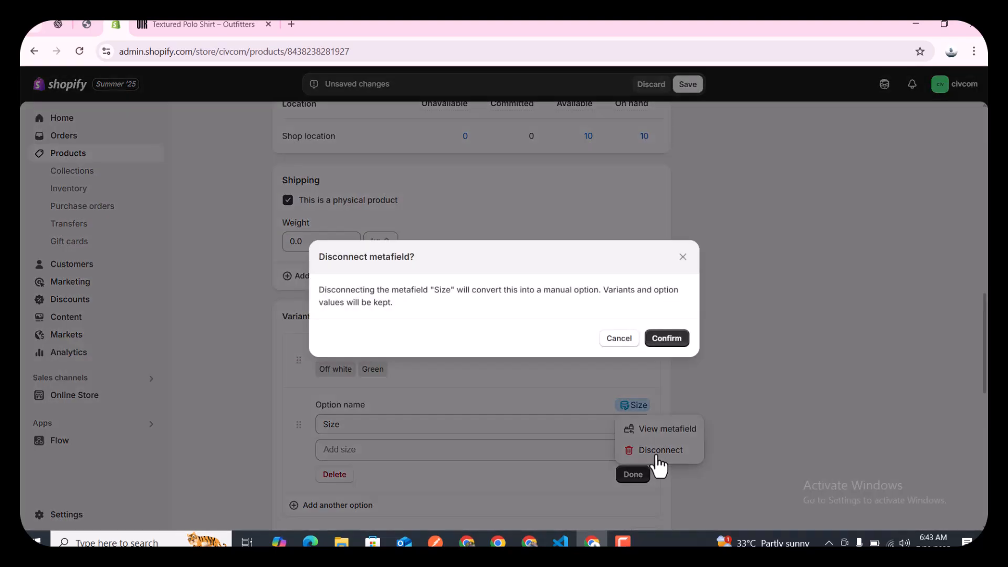
pyautogui.click(664, 339)
# Enter Medium and Small as the Size option's values and finish editing the option
pyautogui.scroll(-2, 435, 386)
pyautogui.click(365, 373)
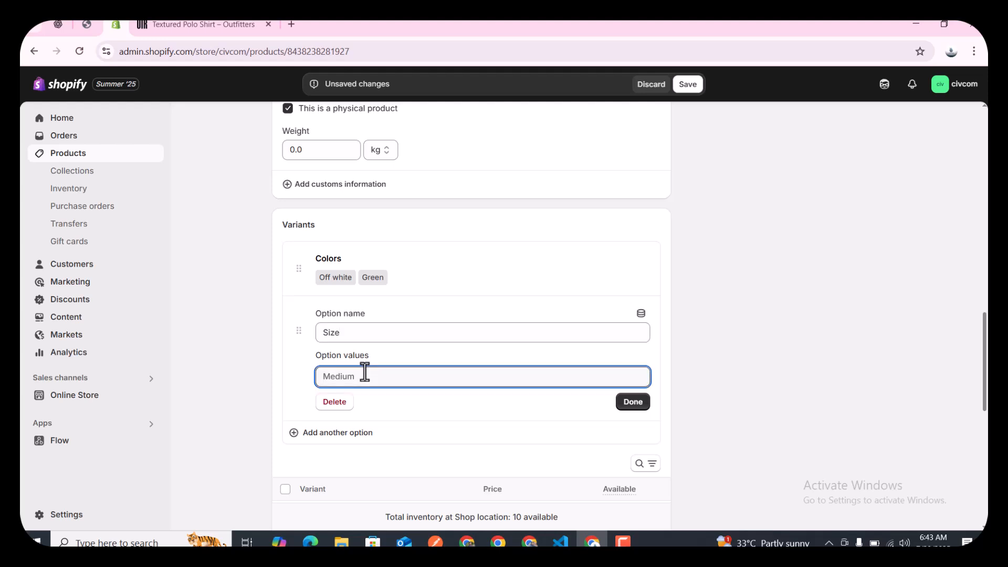
pyautogui.write('Medium')
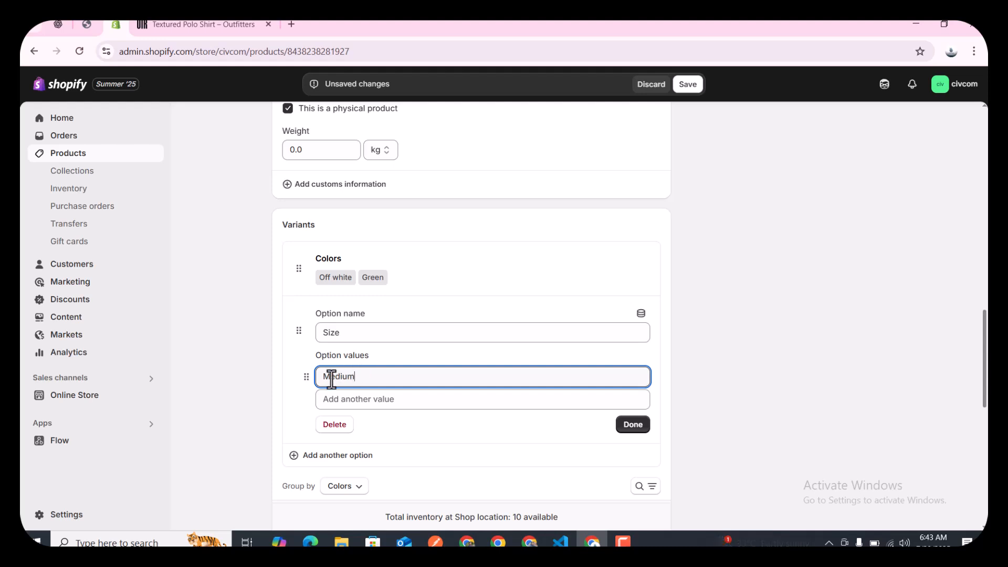
pyautogui.click(345, 398)
pyautogui.write('Small')
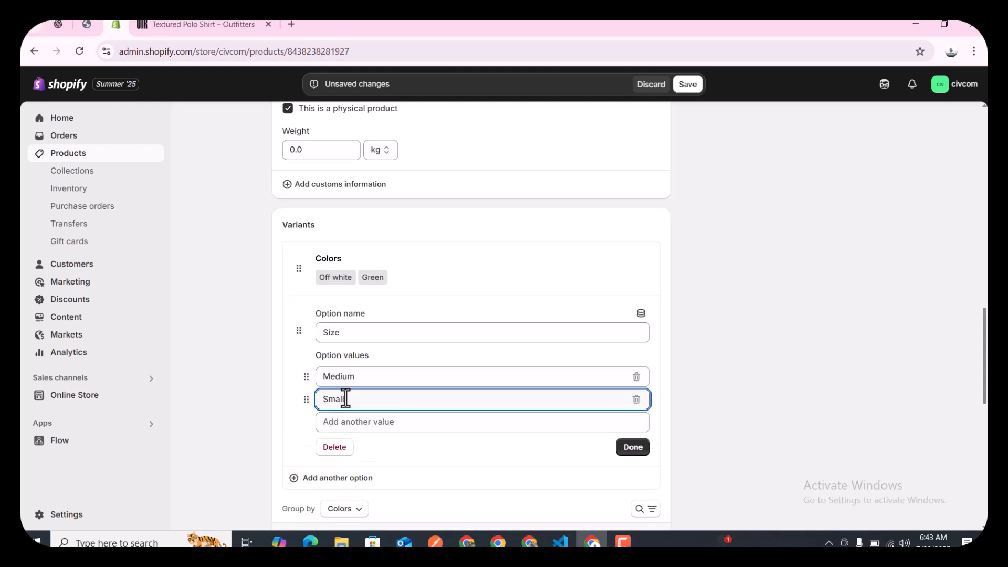
pyautogui.scroll(1, 434, 325)
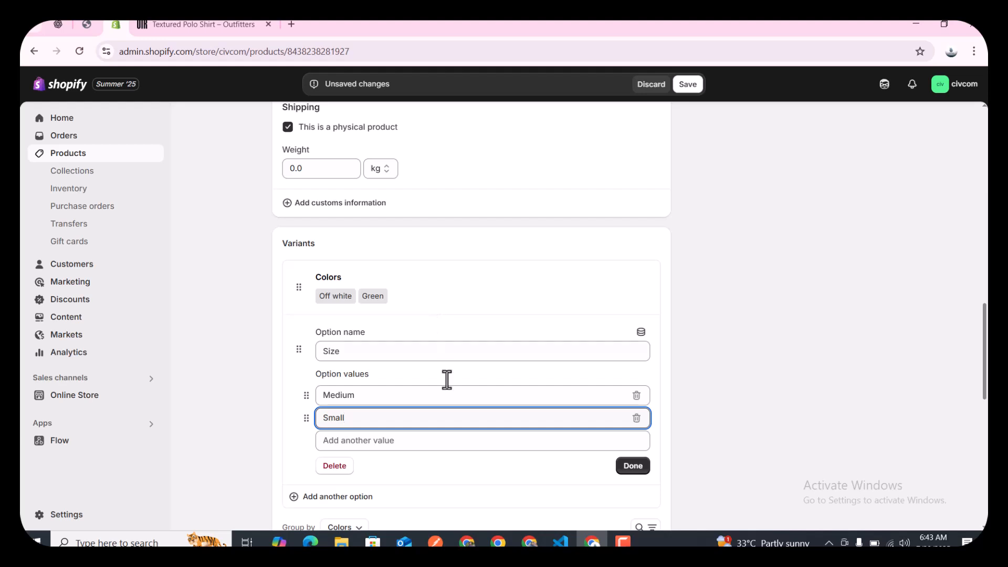
pyautogui.click(625, 469)
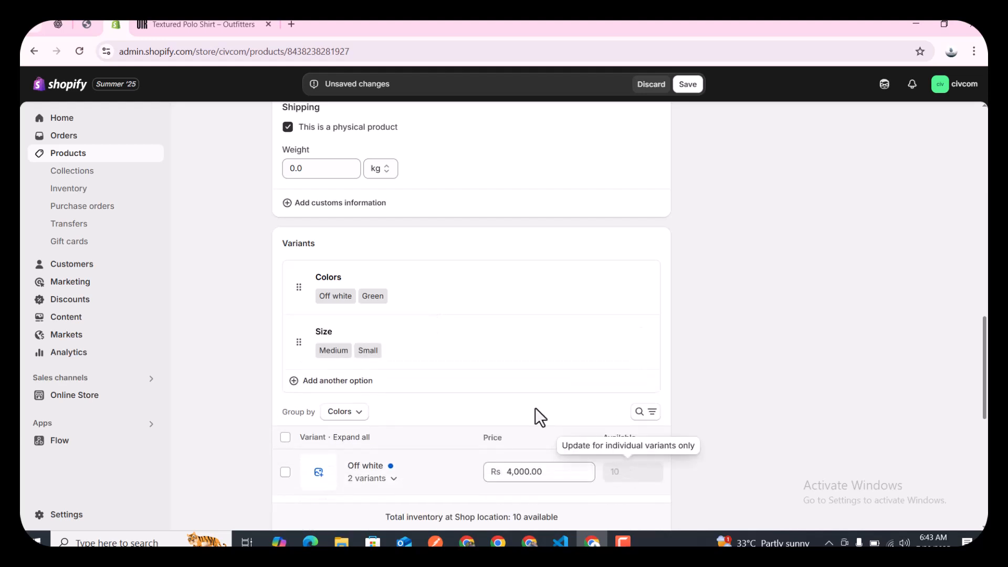
# Expand the Off white group in the variant list to show its individual size variants
pyautogui.scroll(-2, 453, 339)
pyautogui.scroll(-3, 448, 310)
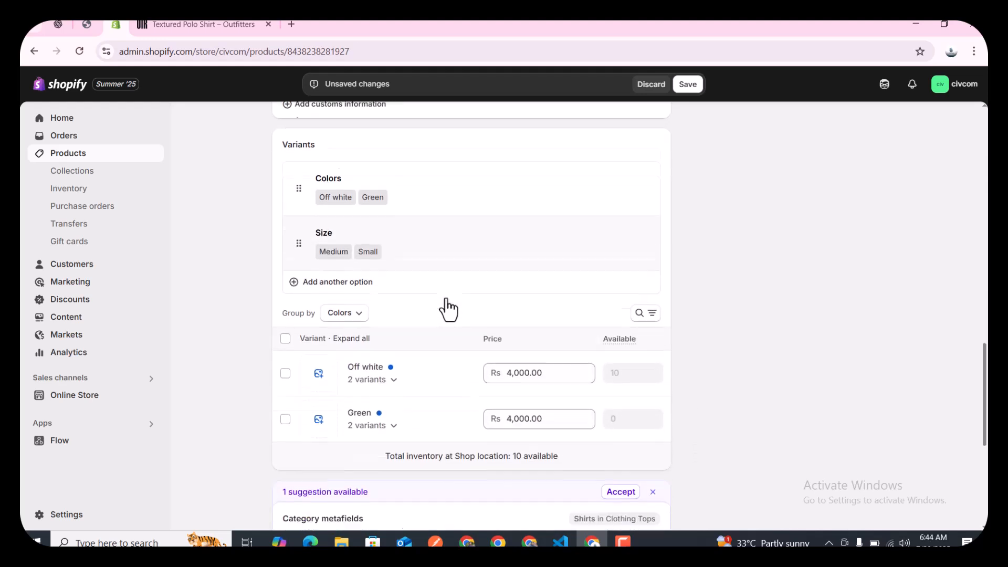
pyautogui.click(393, 321)
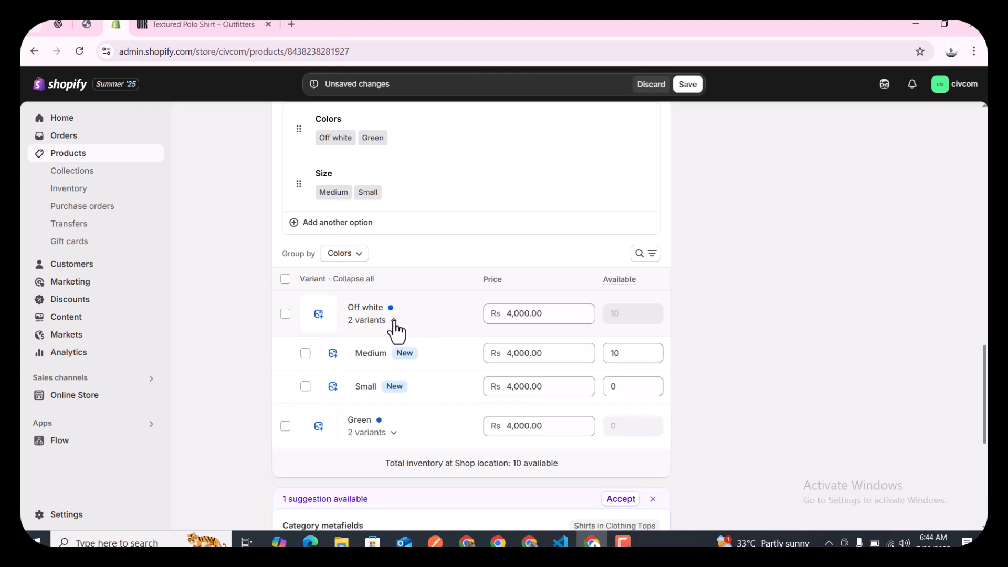
# Set the price of the Off white Medium variant to Rs 4,200
pyautogui.scroll(-1, 395, 330)
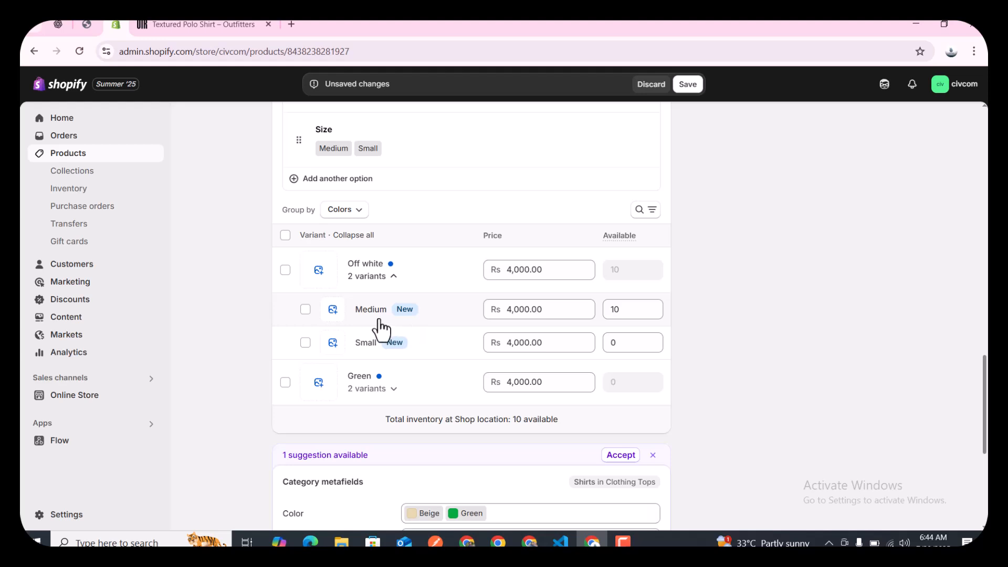
pyautogui.click(523, 311)
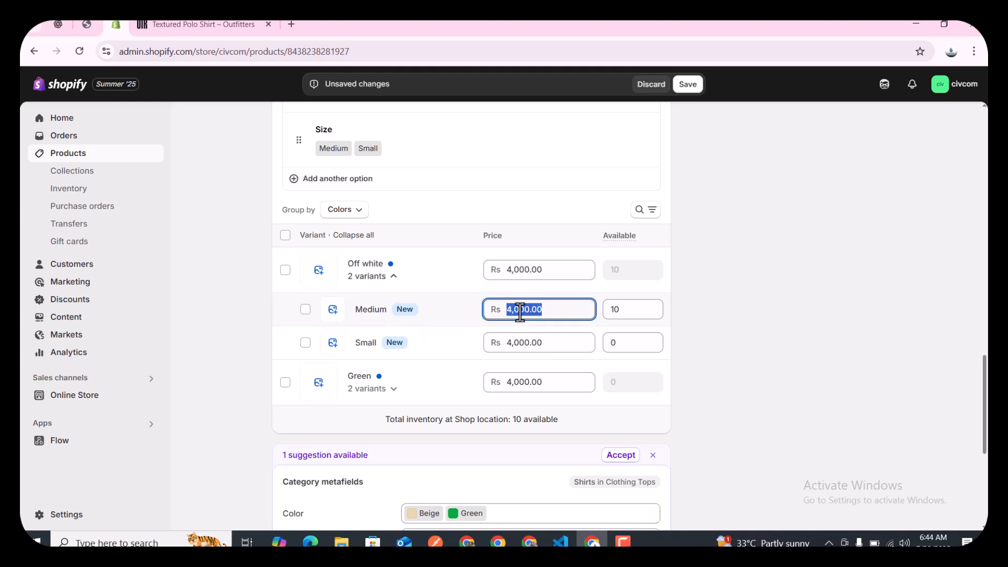
pyautogui.click(519, 310)
pyautogui.write('2')
pyautogui.moveTo(446, 288); pyautogui.dragTo(461, 346)
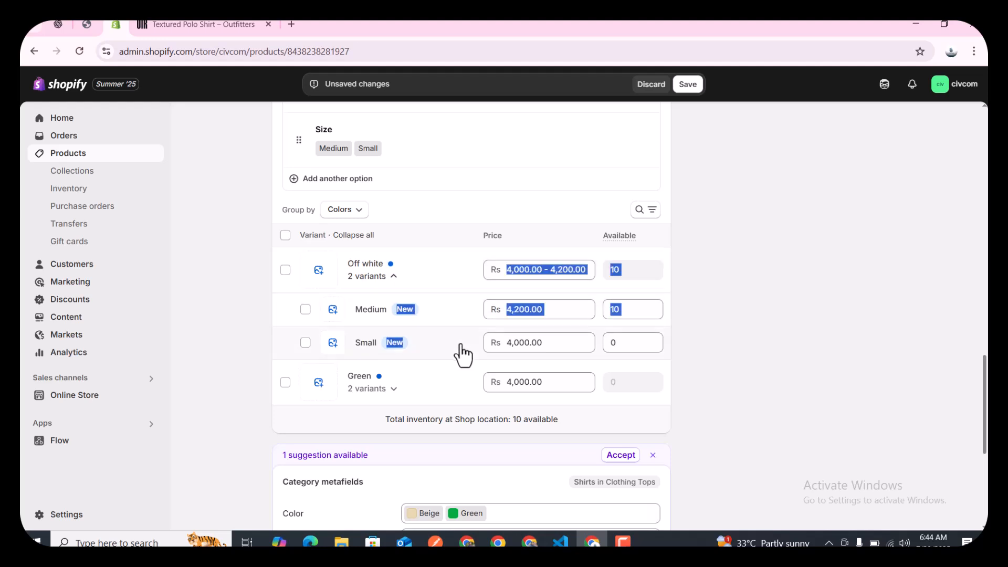
pyautogui.click(540, 228)
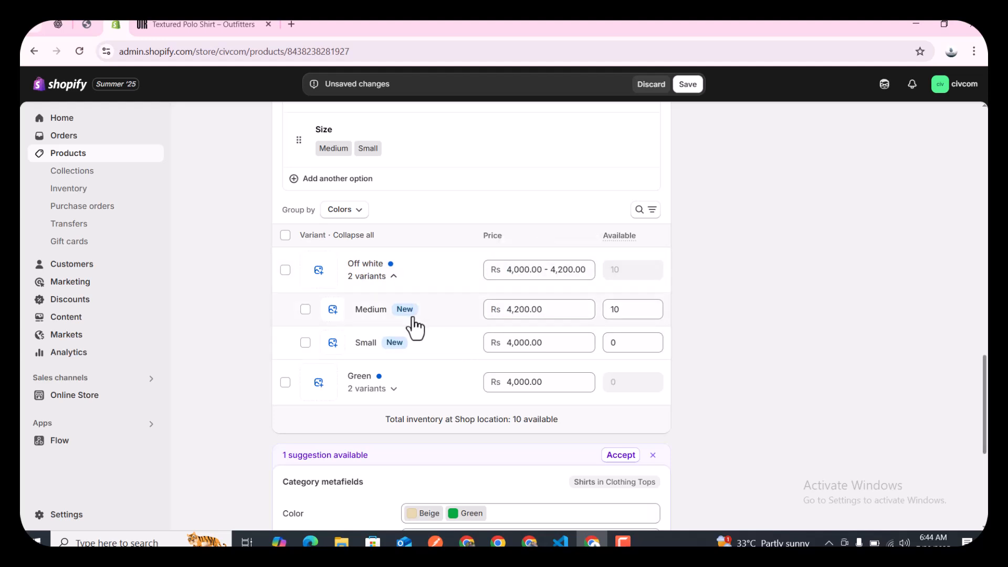
# Set the available quantity of the Off white Small variant to 2
pyautogui.click(615, 313)
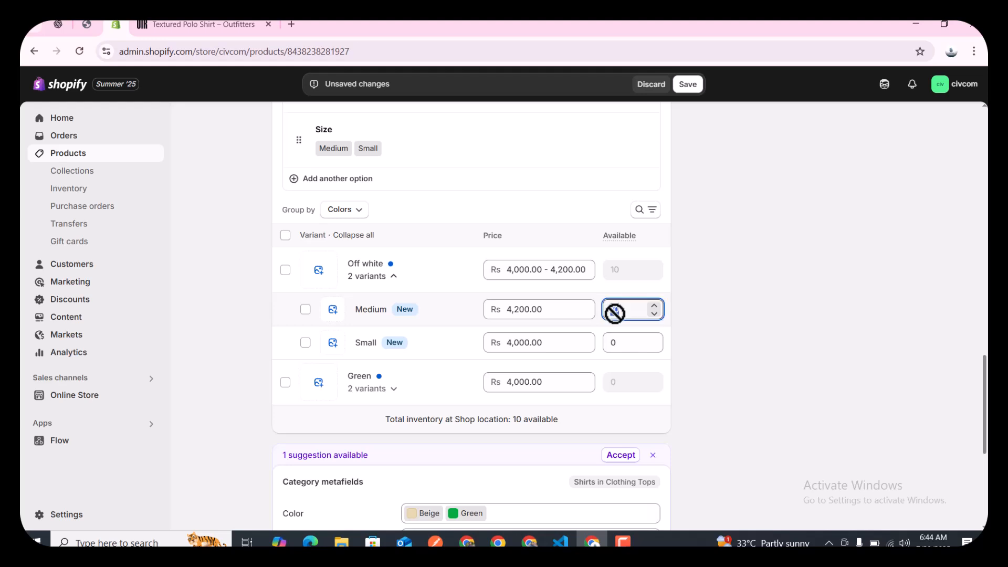
pyautogui.click(636, 289)
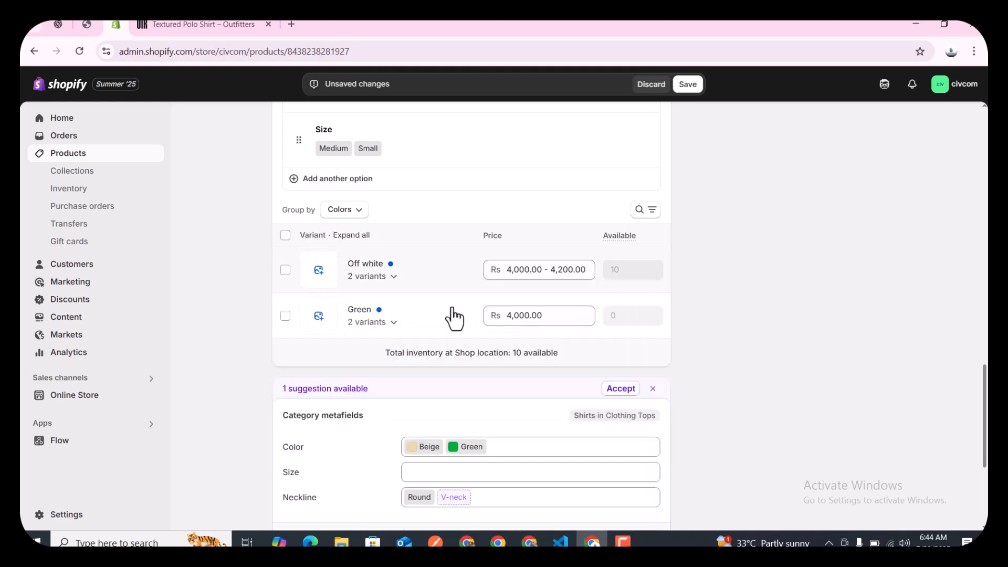
pyautogui.click(393, 278)
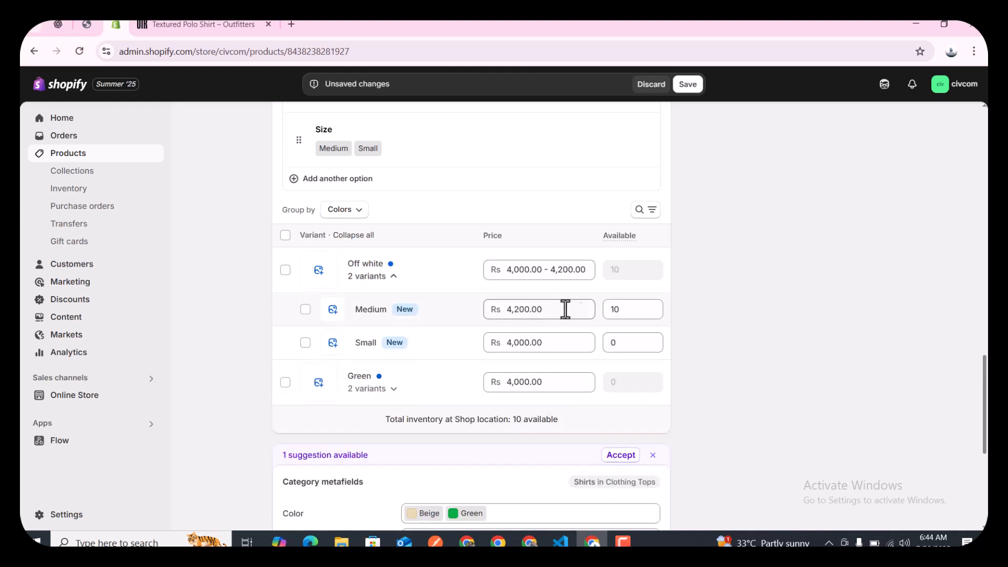
pyautogui.click(618, 345)
pyautogui.write('2')
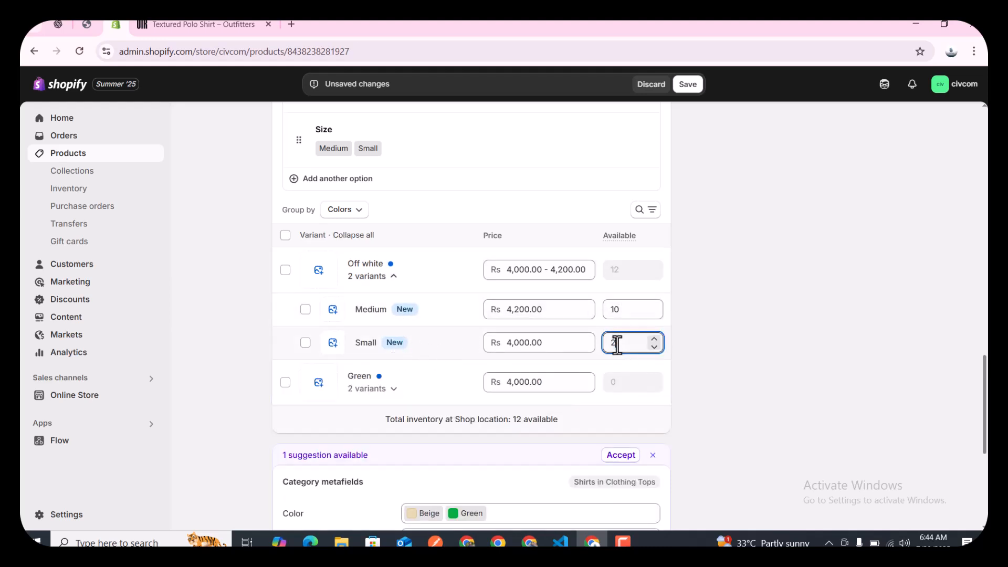
pyautogui.click(678, 317)
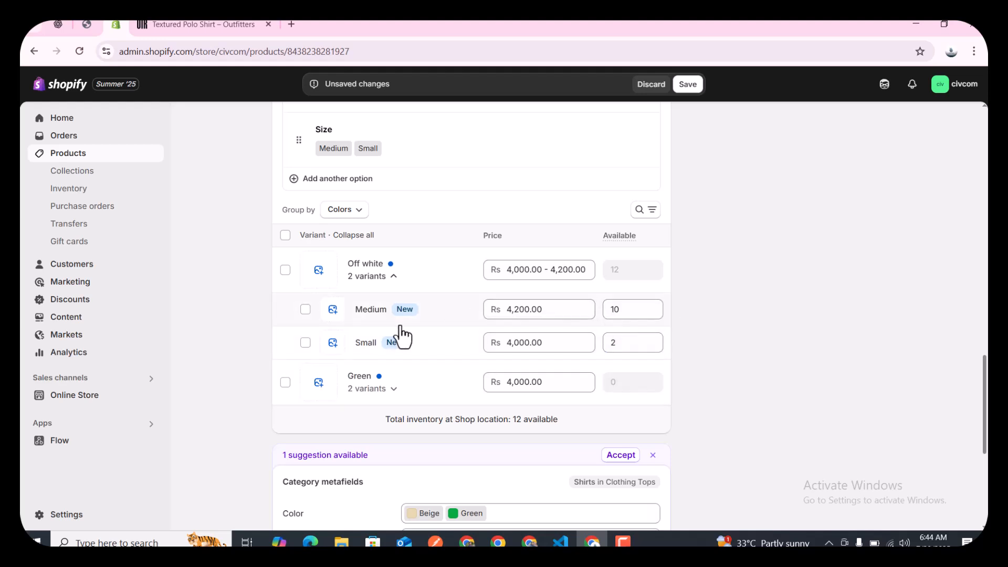
# Assign the existing white polo shirt photo to the Off white variant group
pyautogui.scroll(-1, 462, 362)
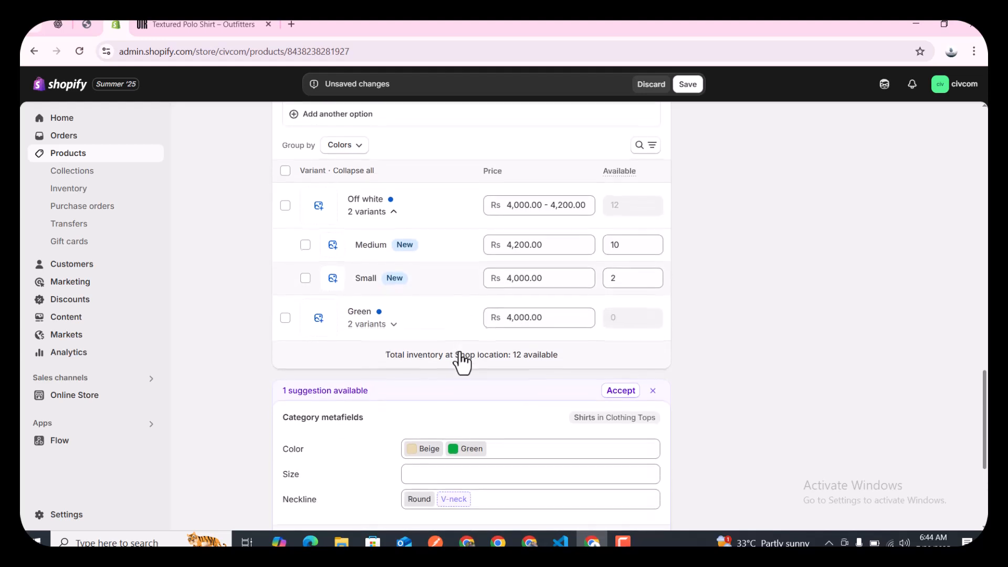
pyautogui.scroll(1, 389, 304)
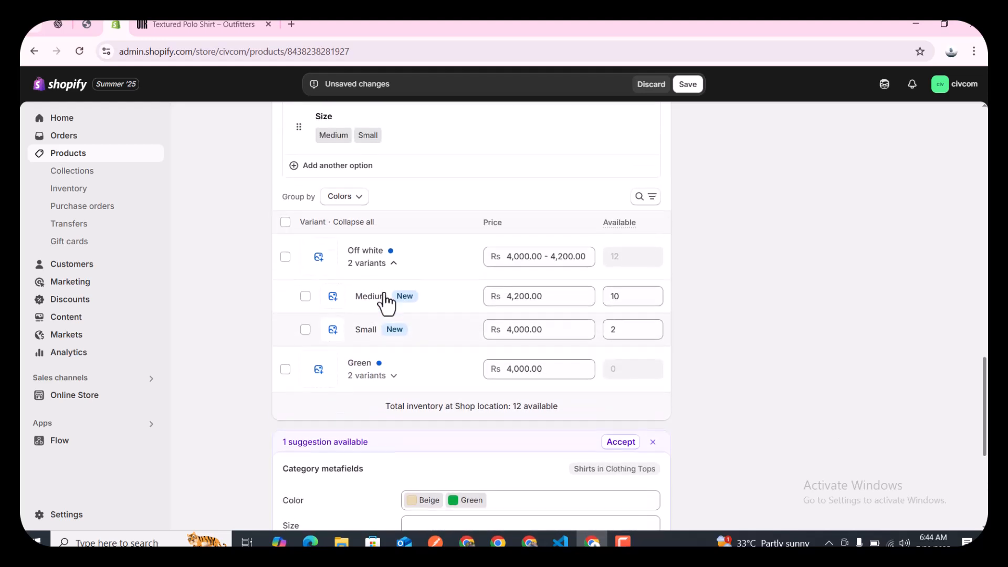
pyautogui.click(318, 268)
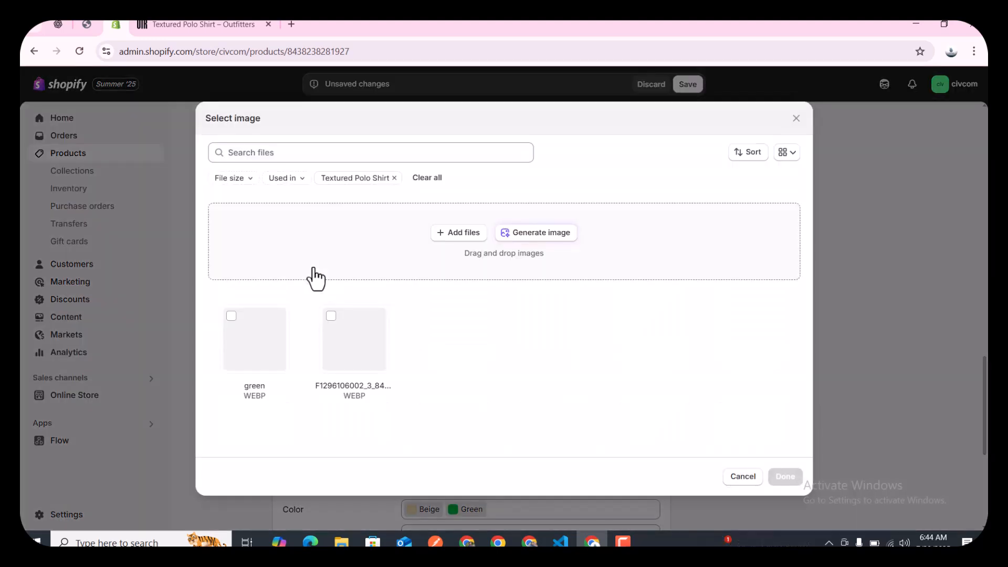
pyautogui.click(346, 351)
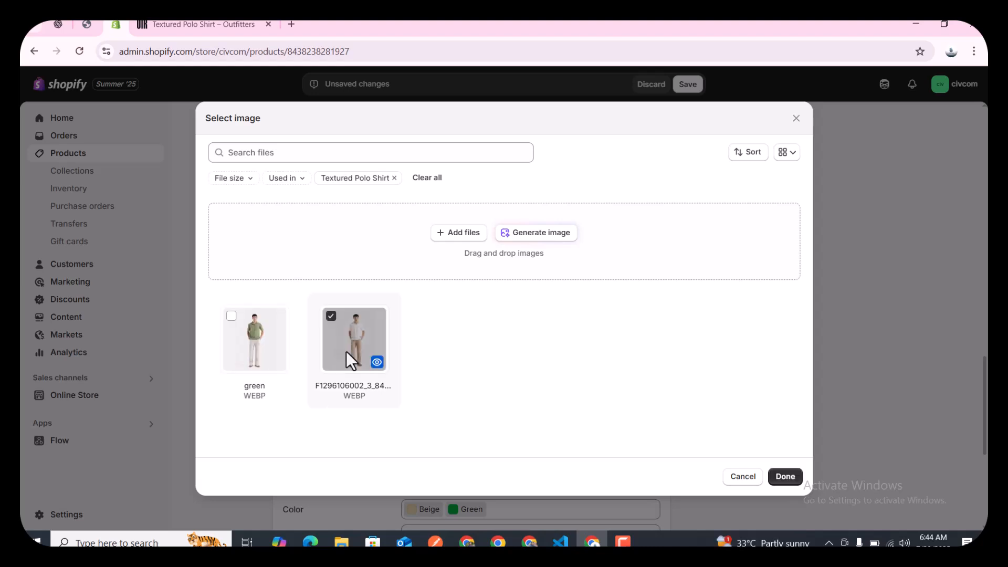
pyautogui.click(776, 478)
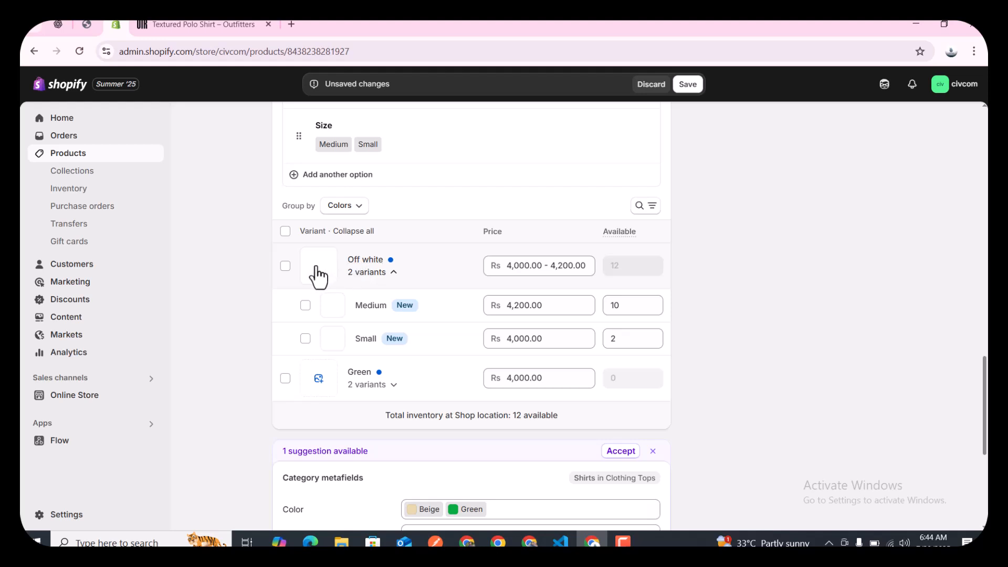
# Assign the existing green image to the Green variant group
pyautogui.click(318, 383)
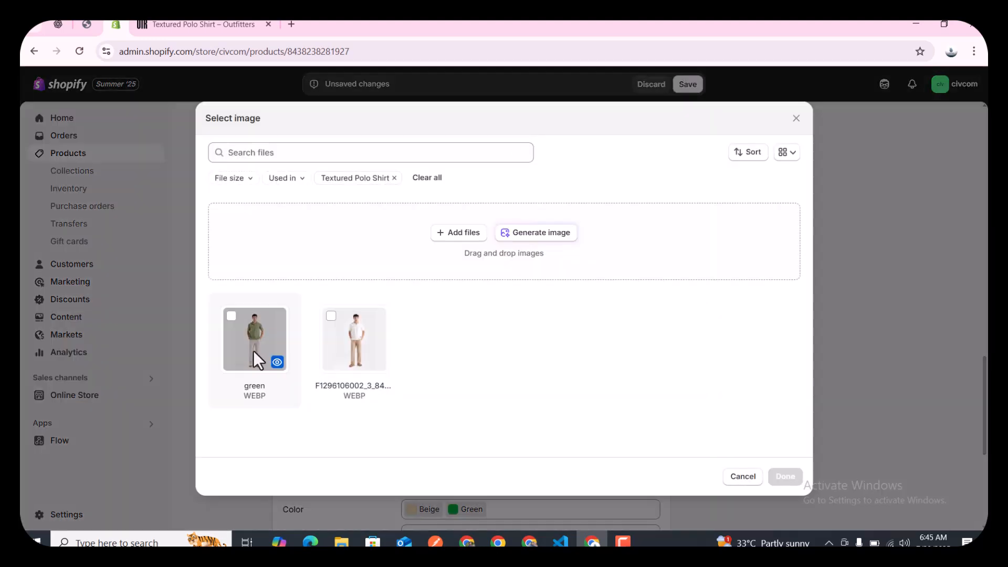
pyautogui.click(253, 351)
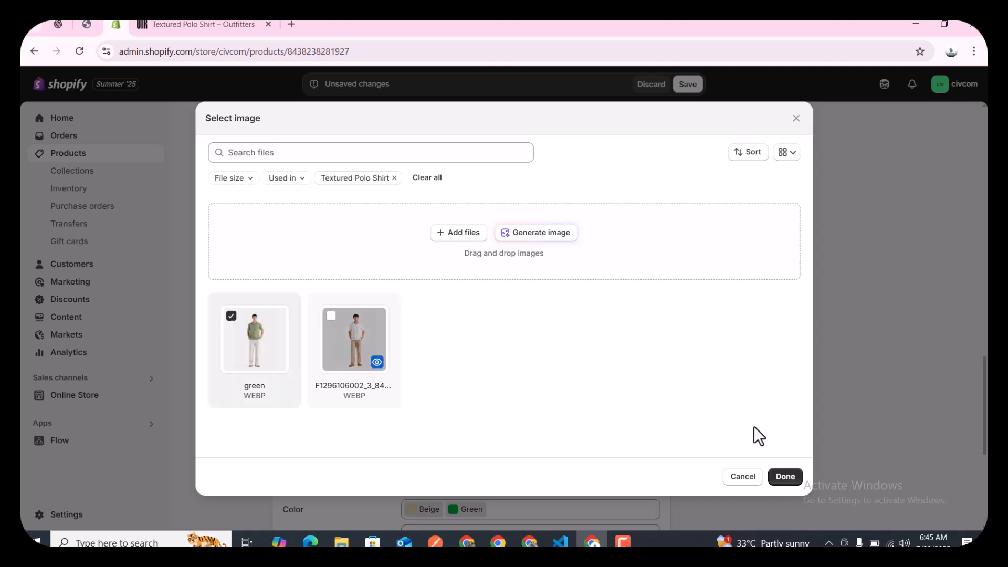
pyautogui.click(784, 478)
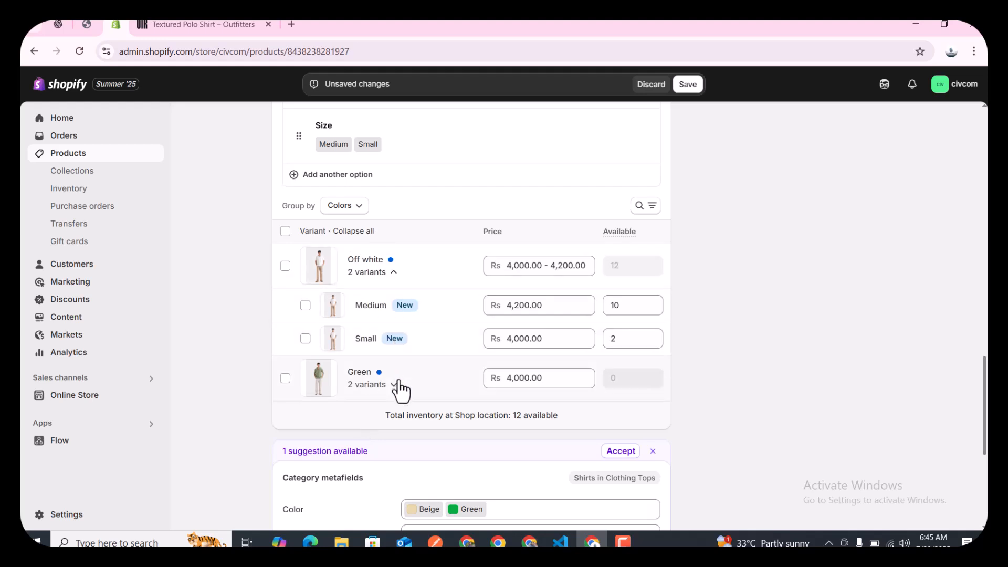
# Review the category metafields for color, size and neckline, along with the rest of the product form
pyautogui.scroll(-4, 399, 390)
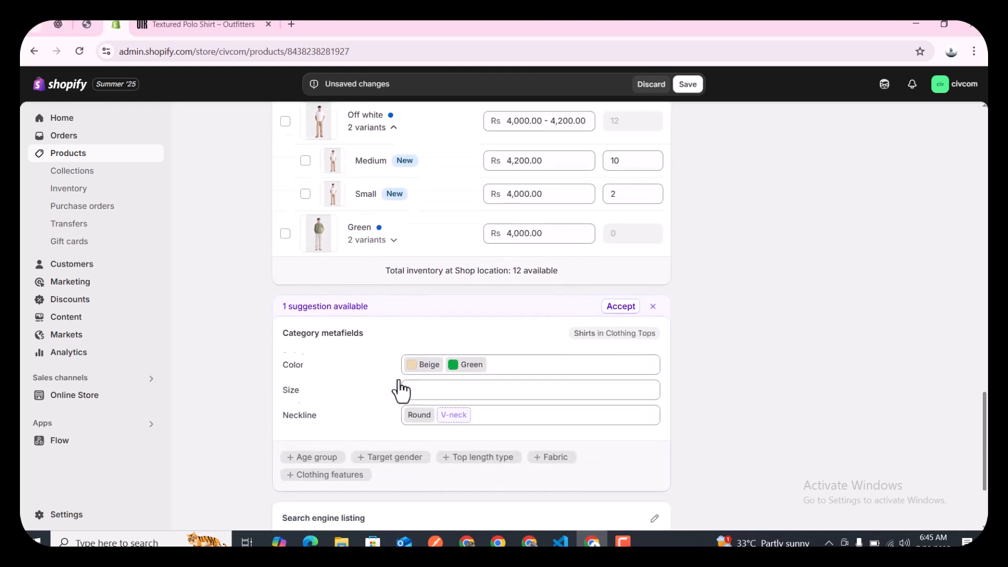
pyautogui.moveTo(279, 273); pyautogui.dragTo(350, 356)
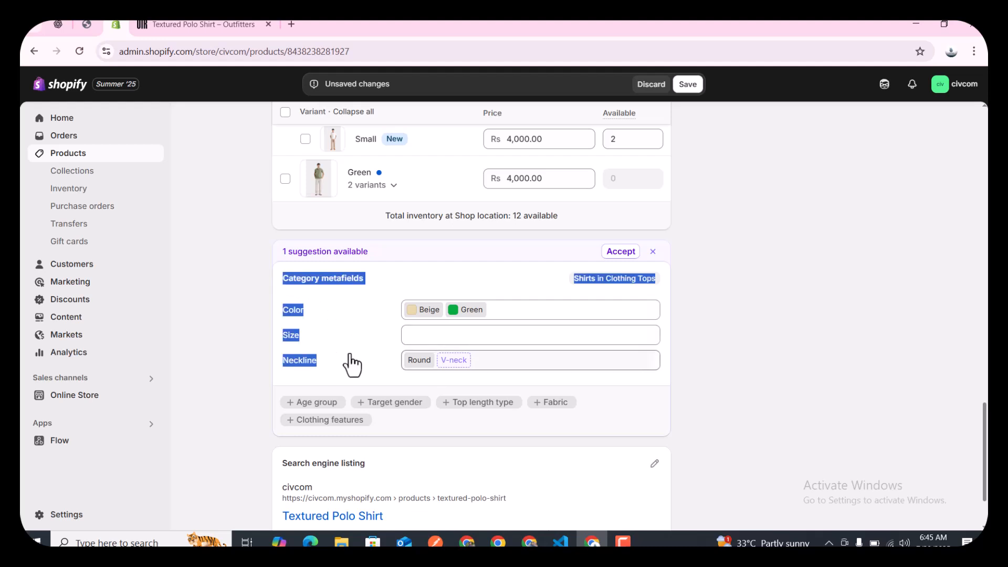
pyautogui.click(275, 279)
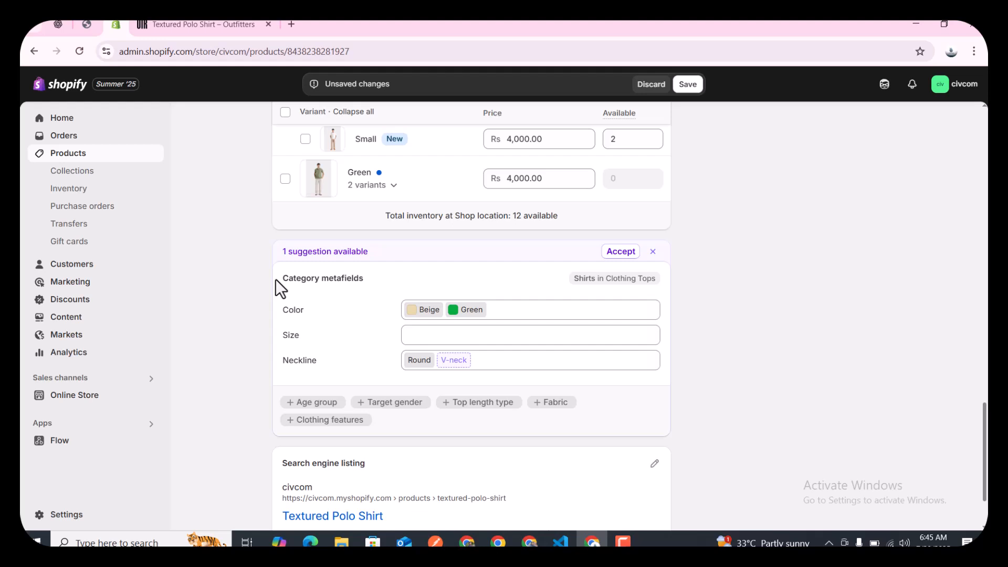
pyautogui.scroll(15, 275, 279)
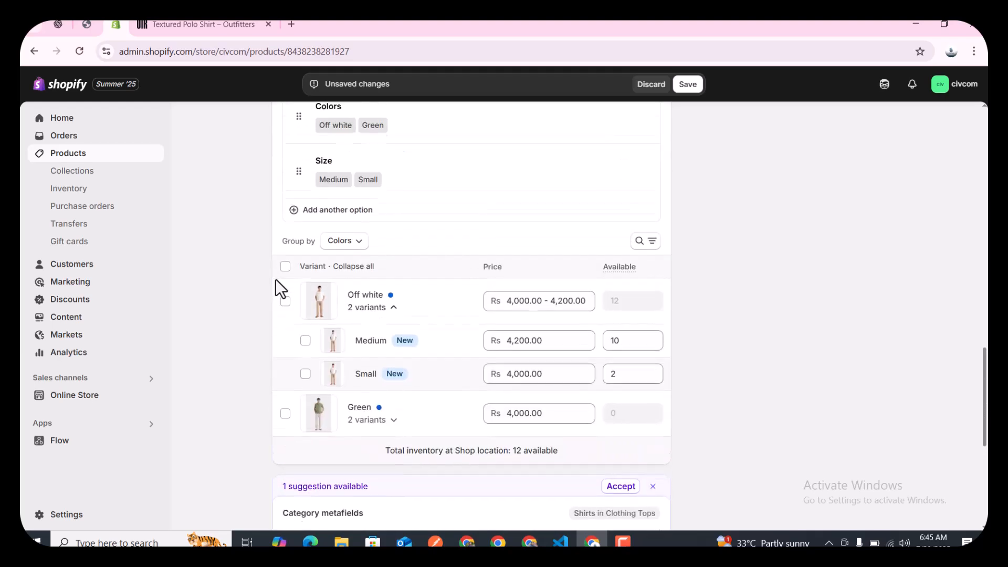
pyautogui.scroll(7, 276, 279)
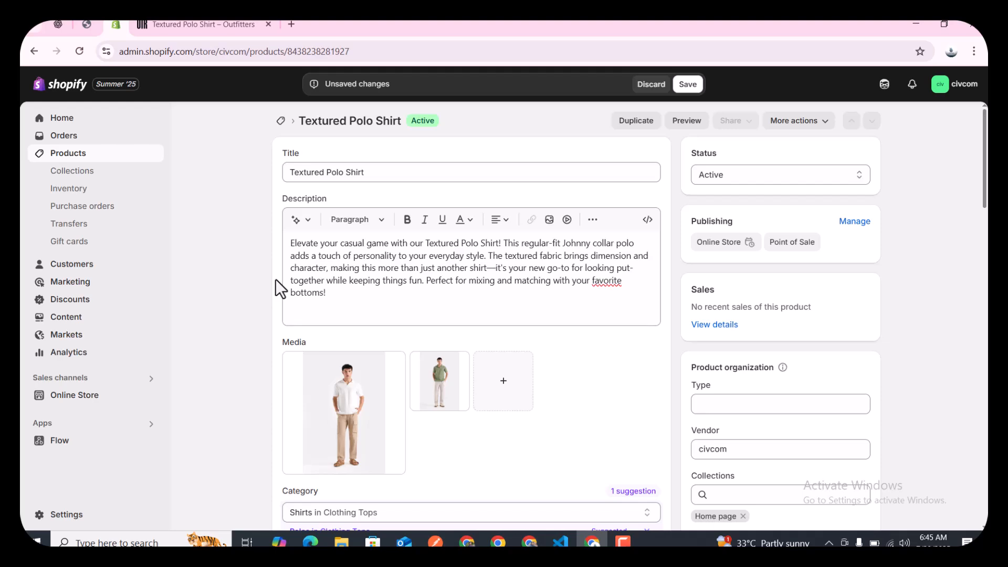
pyautogui.scroll(-5, 764, 310)
pyautogui.scroll(-15, 761, 304)
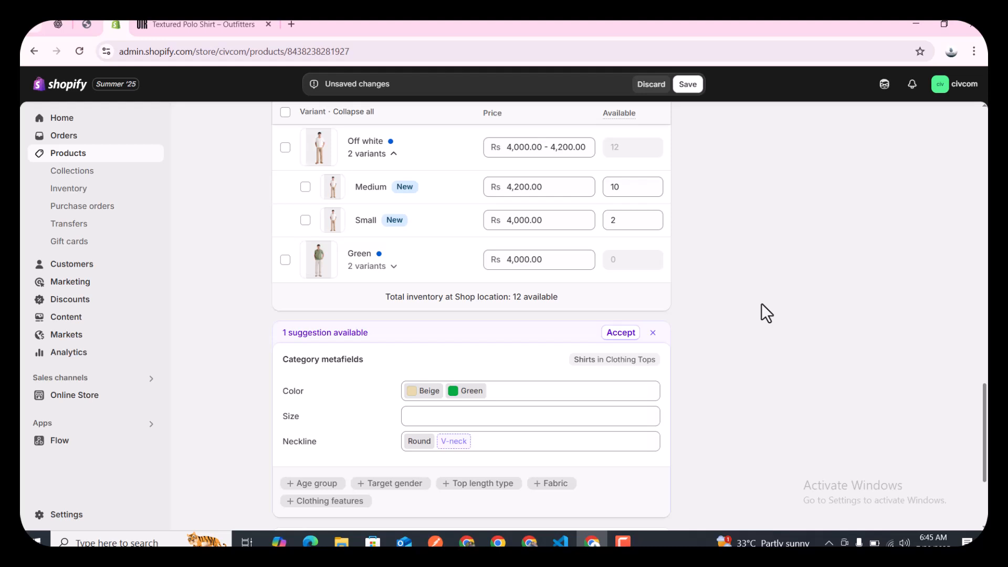
pyautogui.scroll(-2, 762, 304)
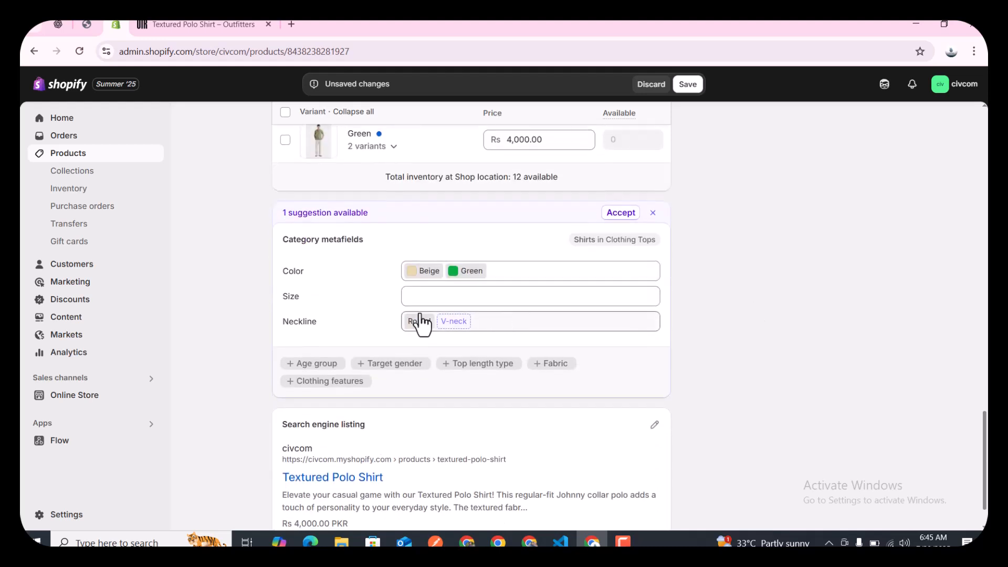
pyautogui.click(367, 243)
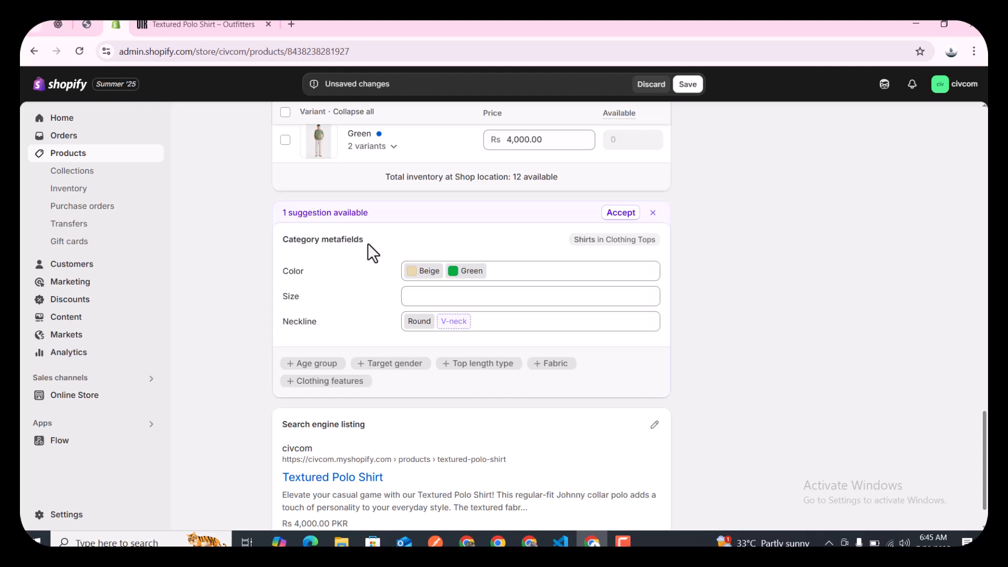
pyautogui.click(282, 237)
pyautogui.scroll(-1, 409, 350)
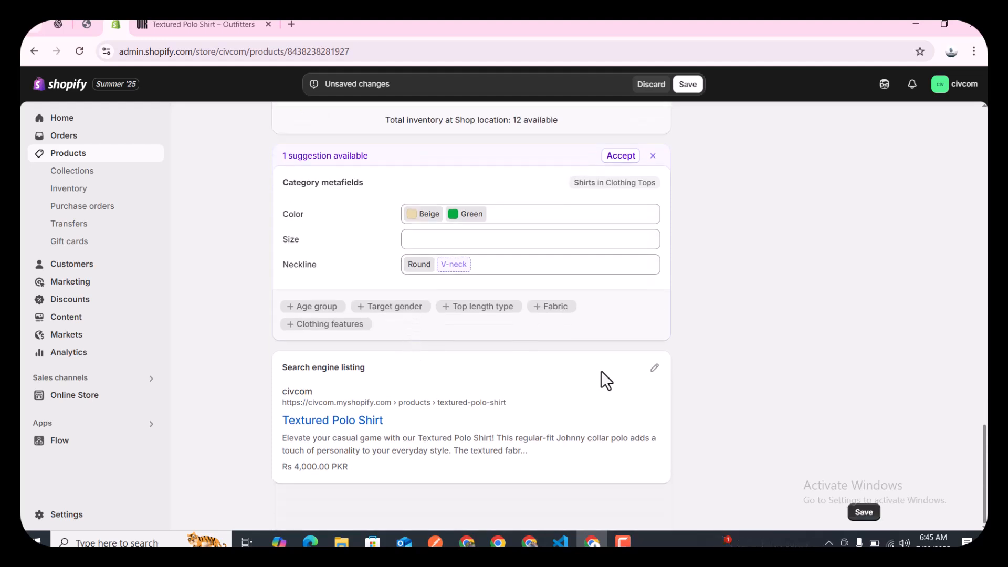
# Open the search engine listing for editing and compare its URL handle with the product URL on the Outfitters page
pyautogui.click(653, 373)
pyautogui.scroll(-5, 555, 417)
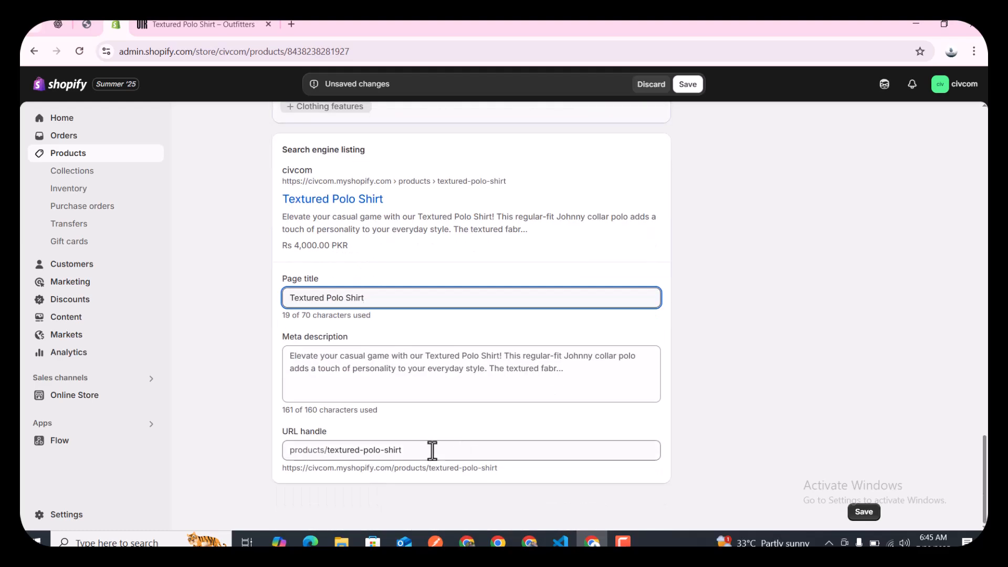
pyautogui.moveTo(413, 450); pyautogui.dragTo(325, 451)
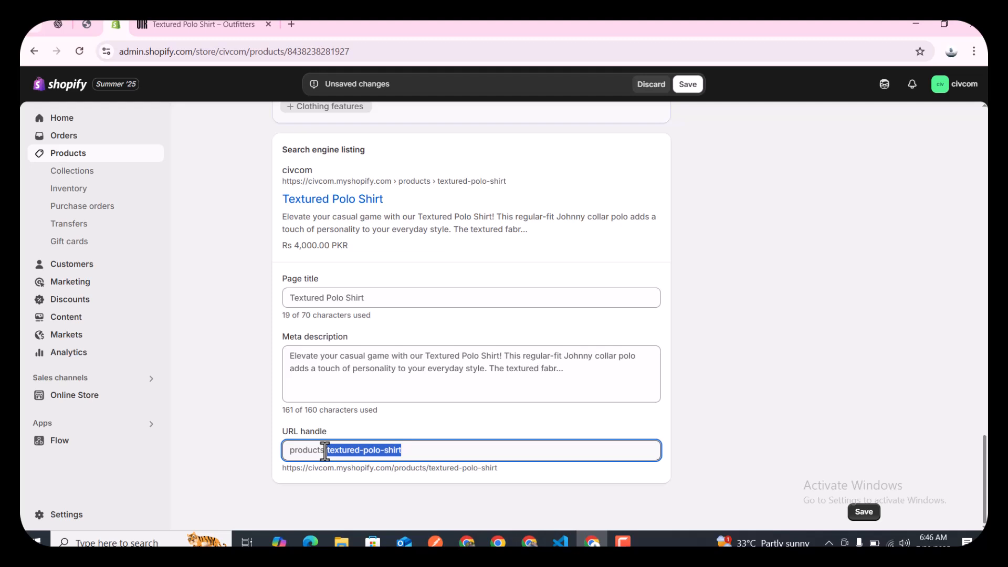
pyautogui.click(225, 25)
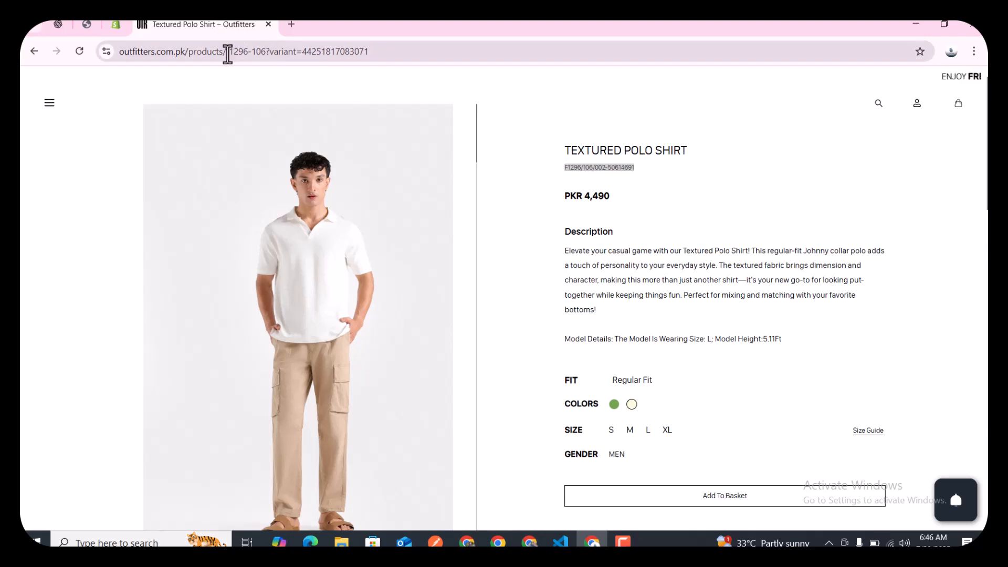
pyautogui.moveTo(226, 51); pyautogui.dragTo(265, 54)
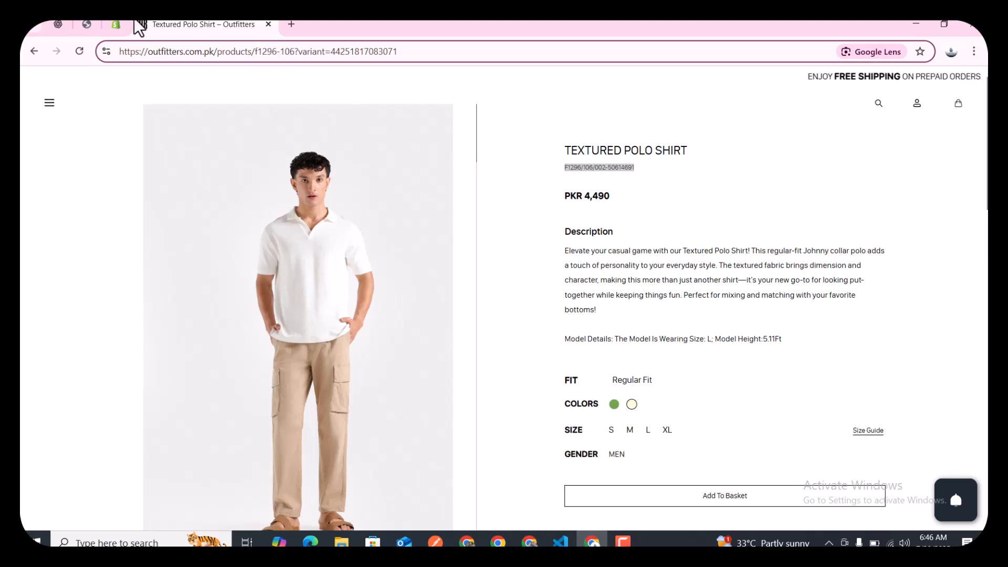
pyautogui.click(116, 24)
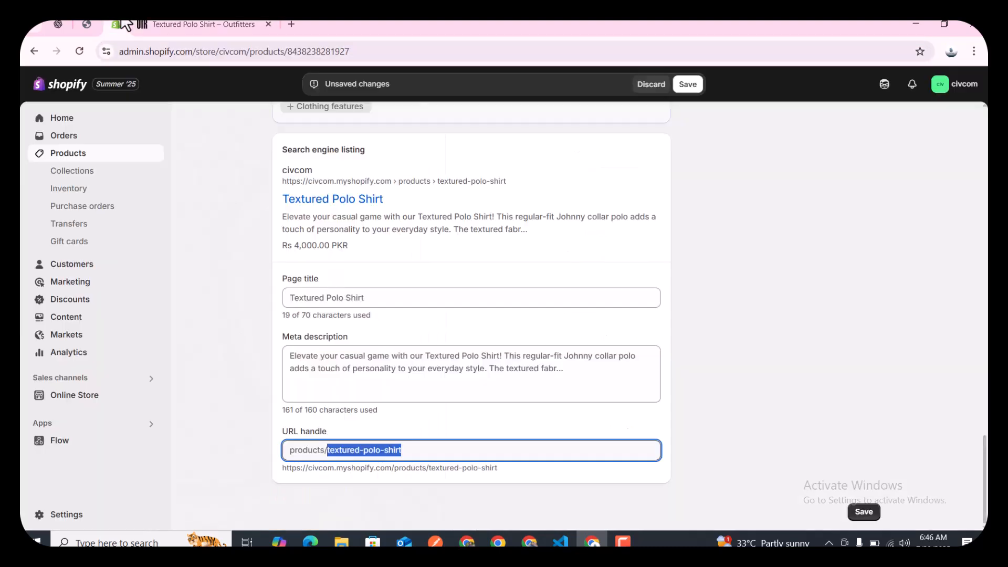
pyautogui.click(412, 453)
# Review the product's title and description against the page title, meta description and URL handle in the search engine listing
pyautogui.scroll(15, 685, 295)
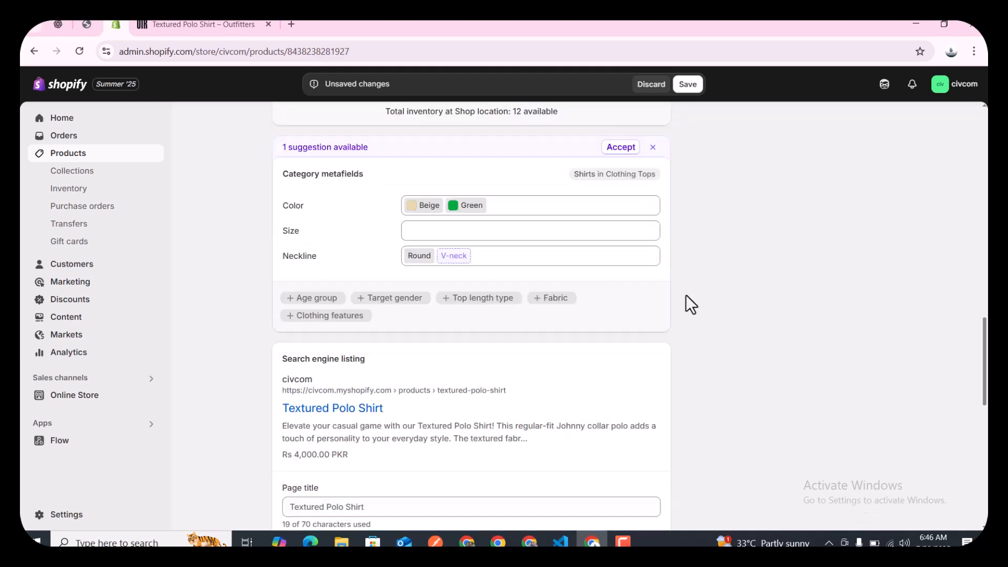
pyautogui.moveTo(382, 171); pyautogui.dragTo(278, 172)
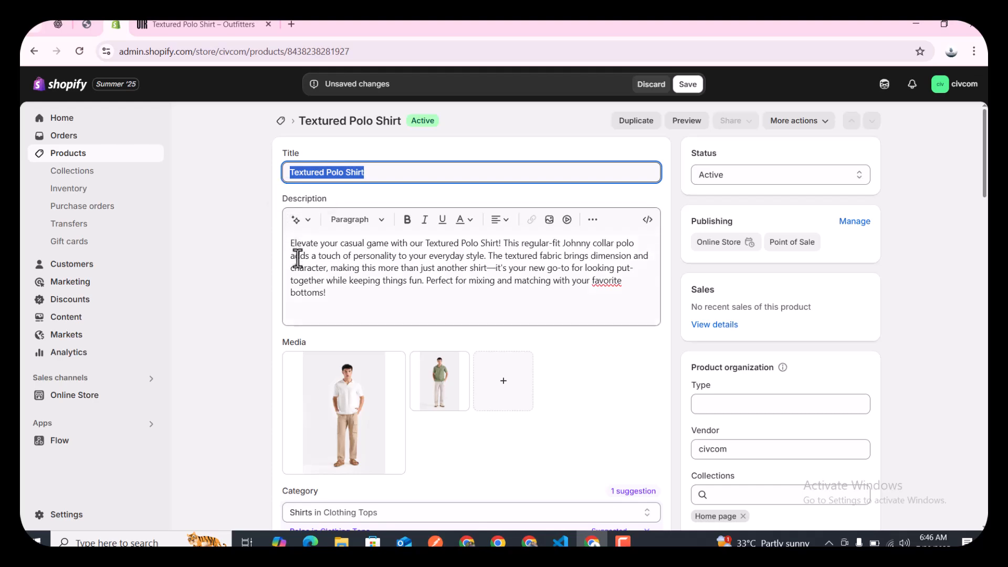
pyautogui.scroll(-15, 243, 362)
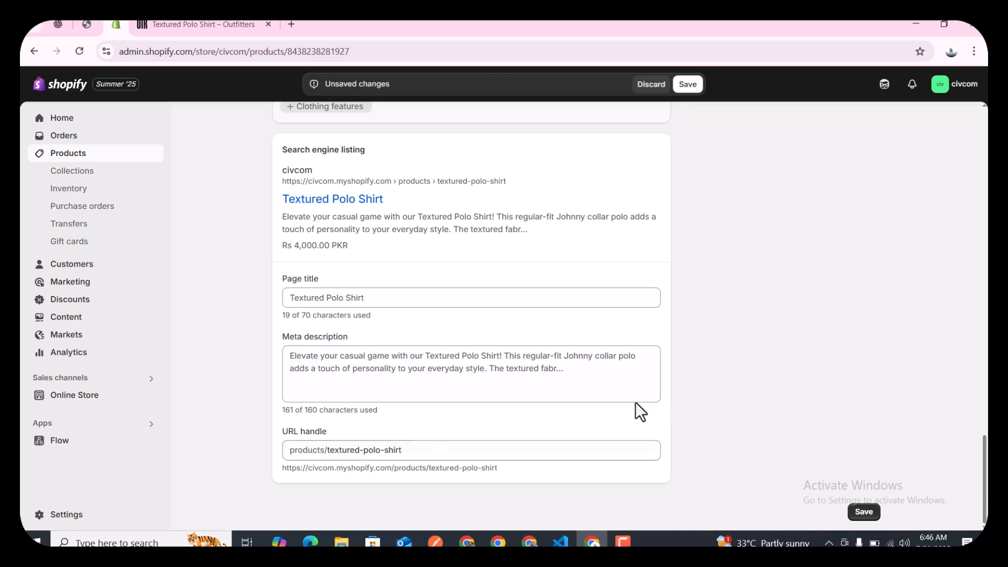
pyautogui.scroll(10, 675, 399)
pyautogui.scroll(-10, 673, 398)
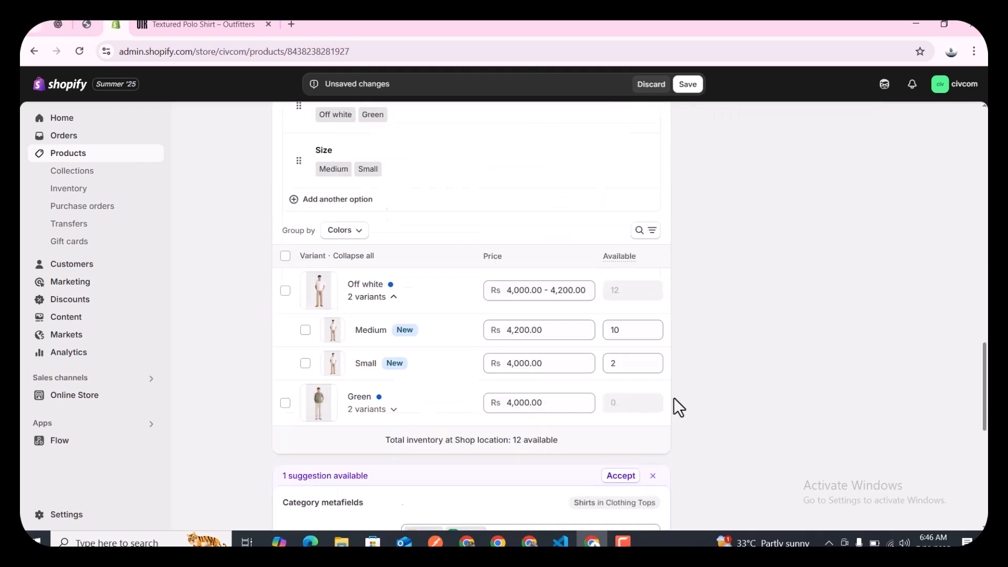
# Check the product's available status options and keep the status set to Active
pyautogui.scroll(7, 673, 398)
pyautogui.scroll(10, 673, 398)
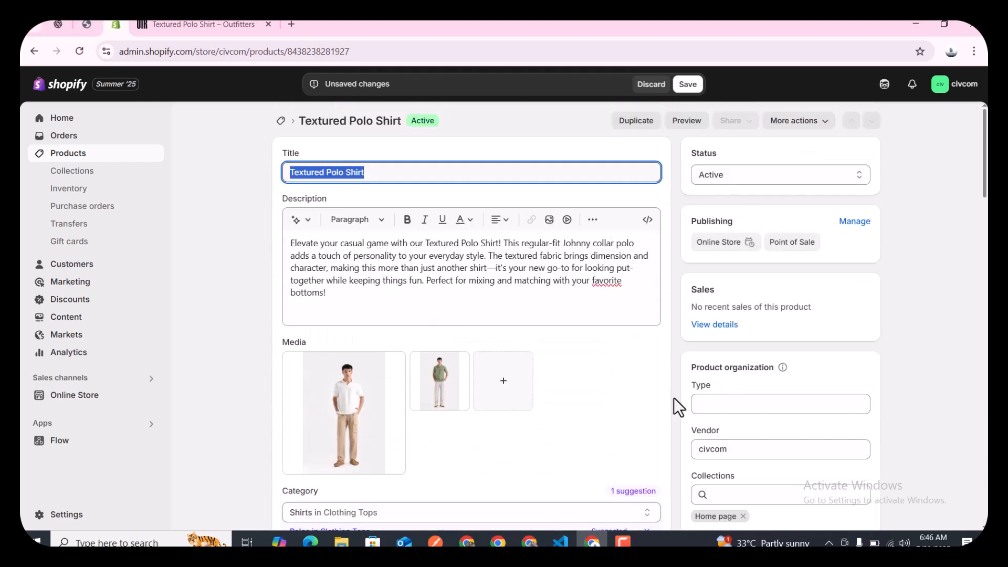
pyautogui.click(723, 174)
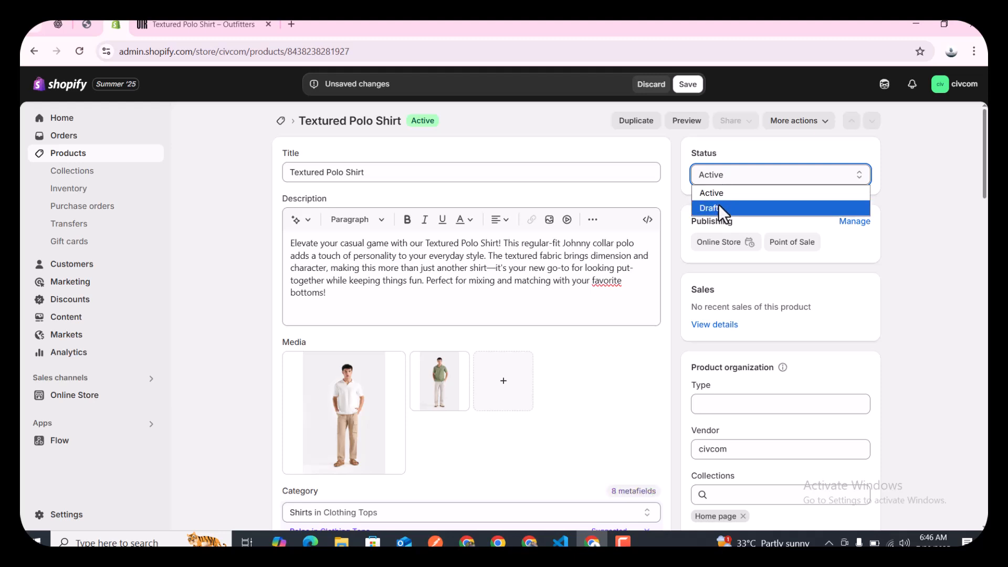
pyautogui.click(724, 193)
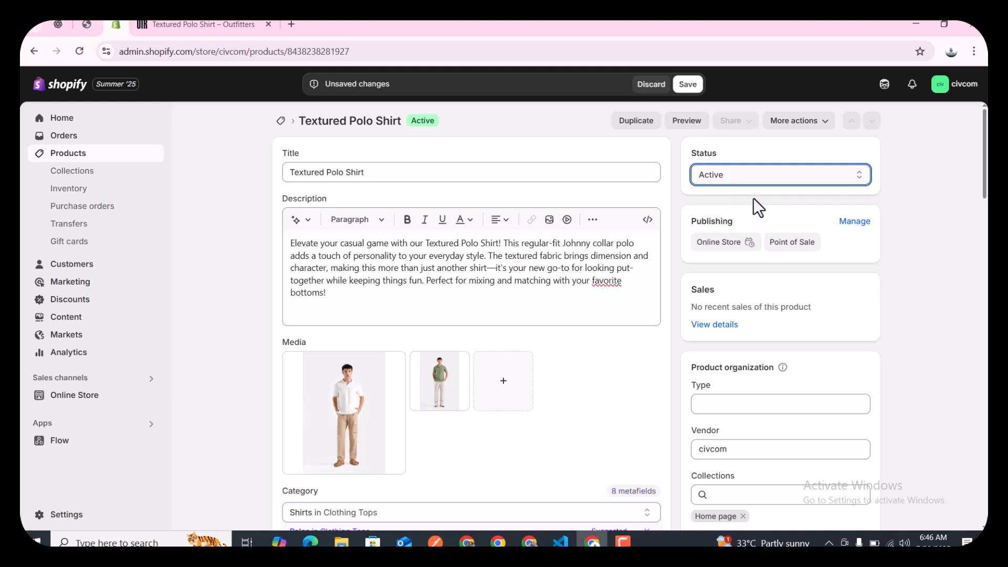
# Try excluding the Online Store channel from the product's publishing, include it again, and leave the channel settings
pyautogui.click(846, 223)
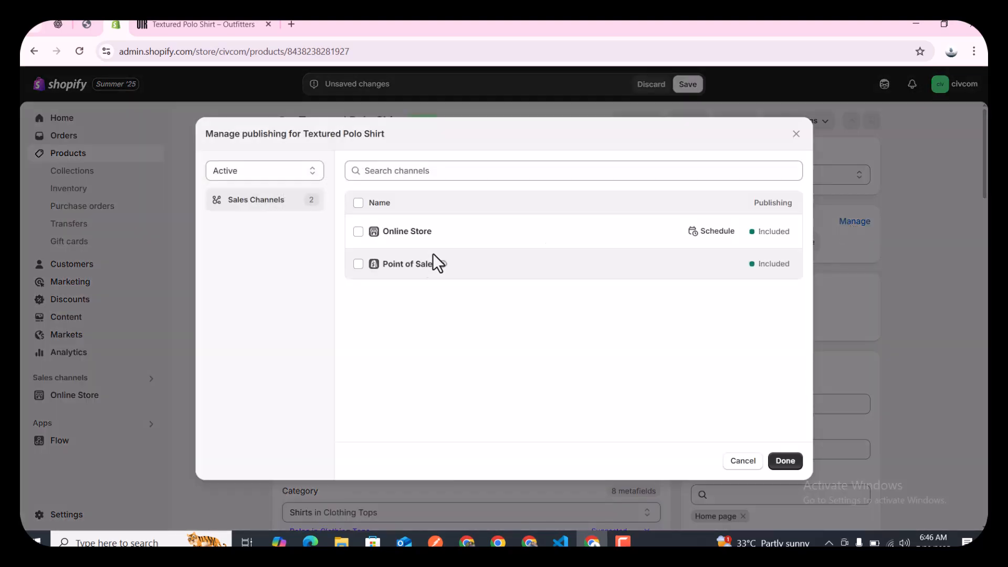
pyautogui.click(358, 231)
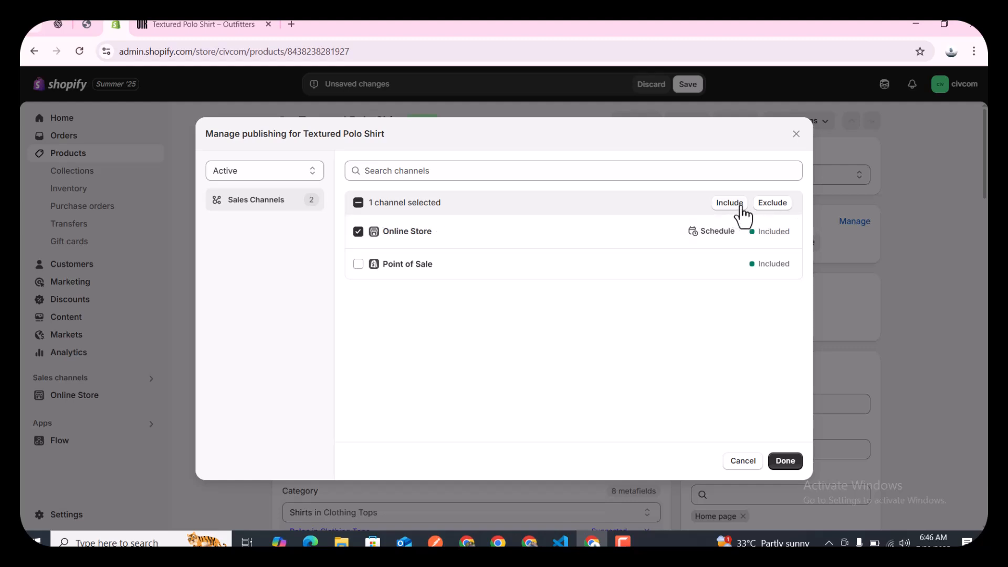
pyautogui.click(765, 210)
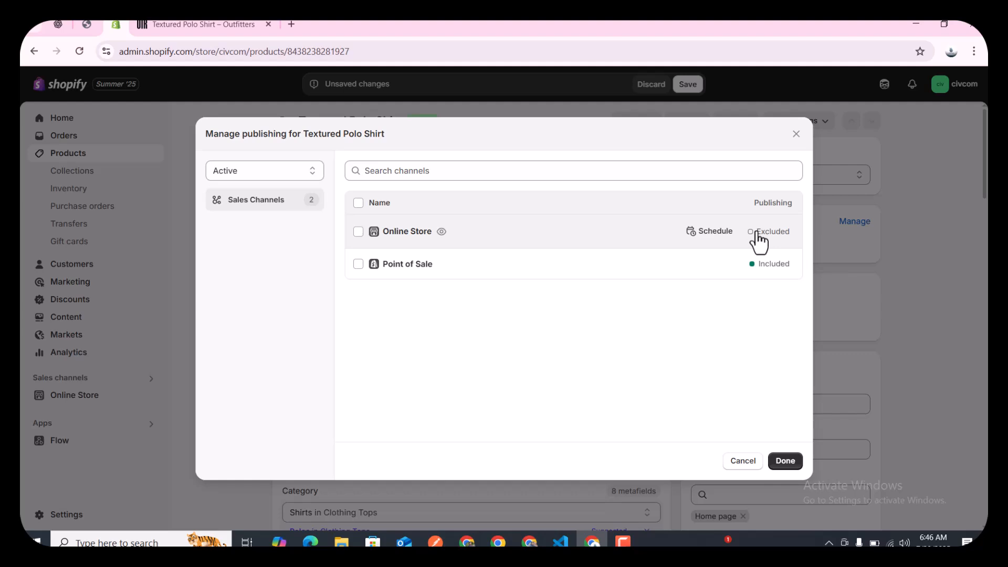
pyautogui.click(358, 231)
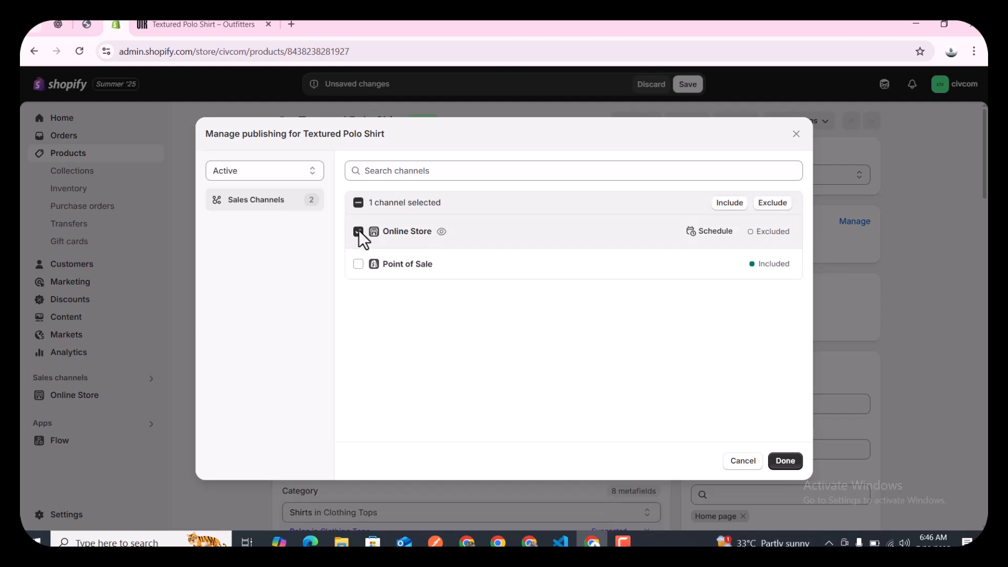
pyautogui.click(724, 204)
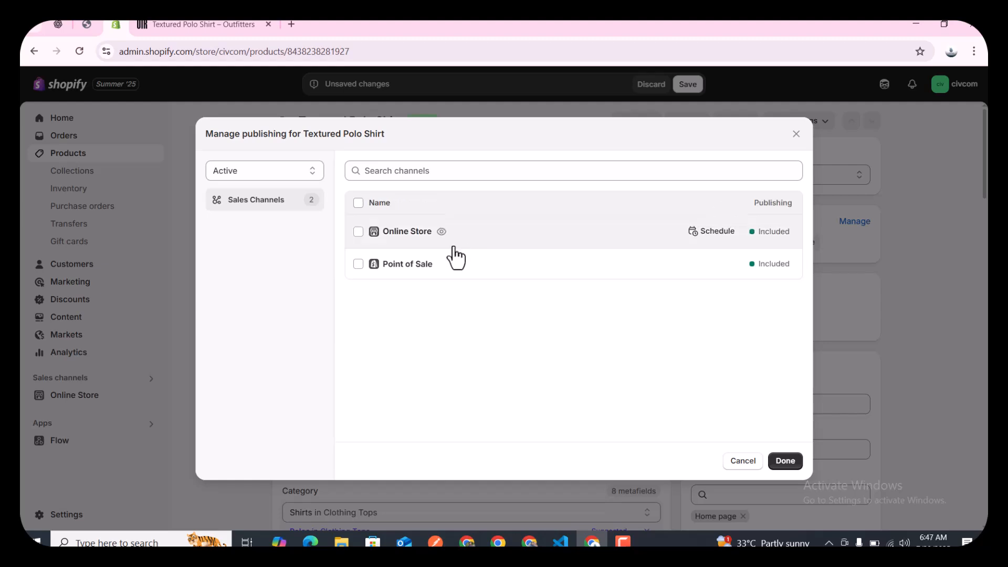
pyautogui.click(358, 264)
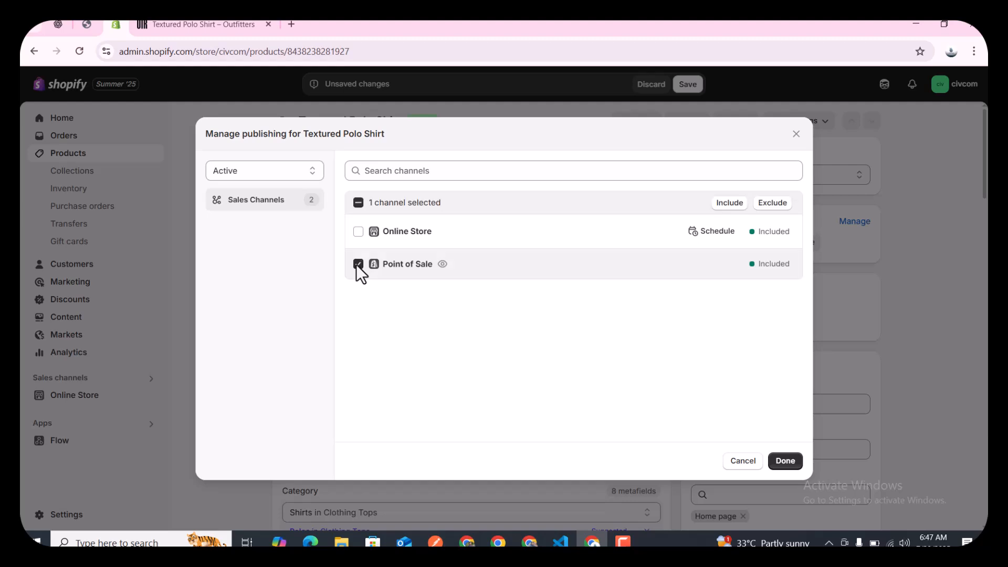
pyautogui.click(358, 264)
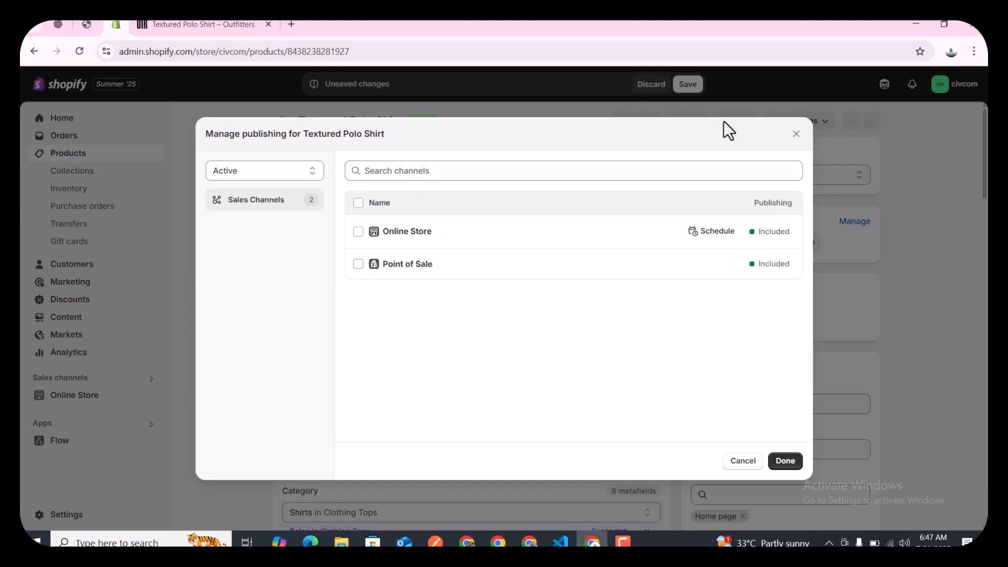
pyautogui.click(794, 135)
# Set the product type to Shirts in the product organization
pyautogui.scroll(-3, 732, 341)
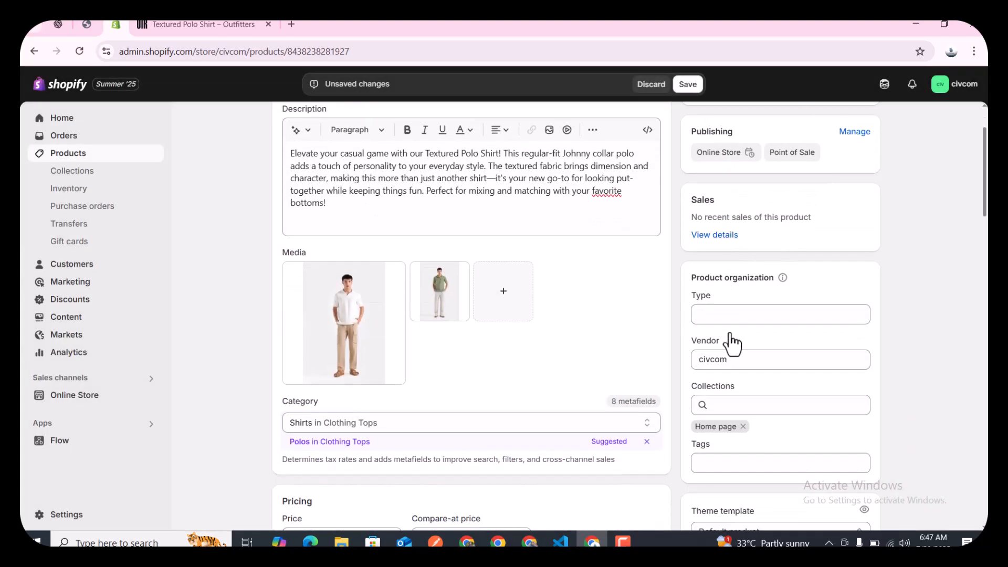
pyautogui.scroll(-2, 731, 341)
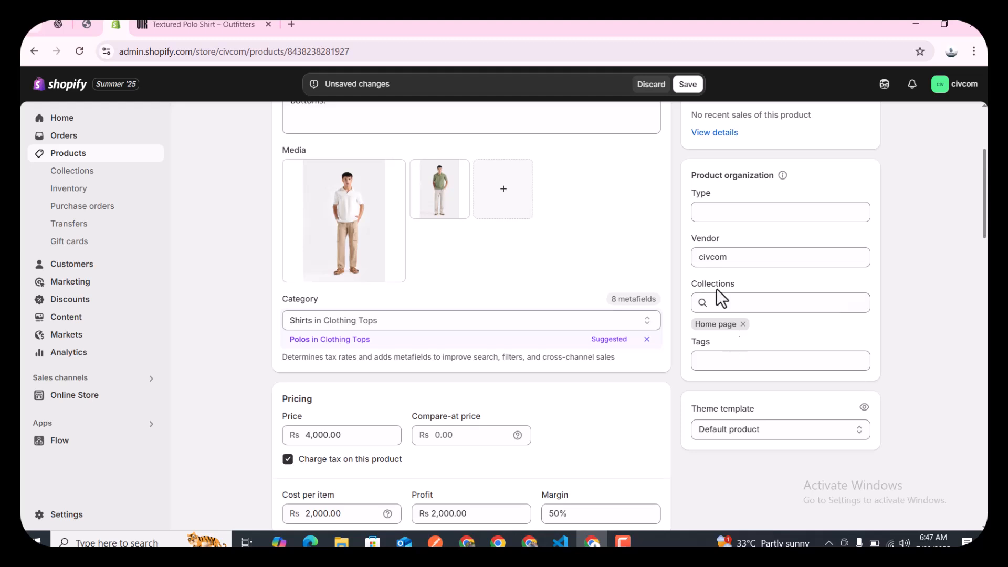
pyautogui.click(710, 208)
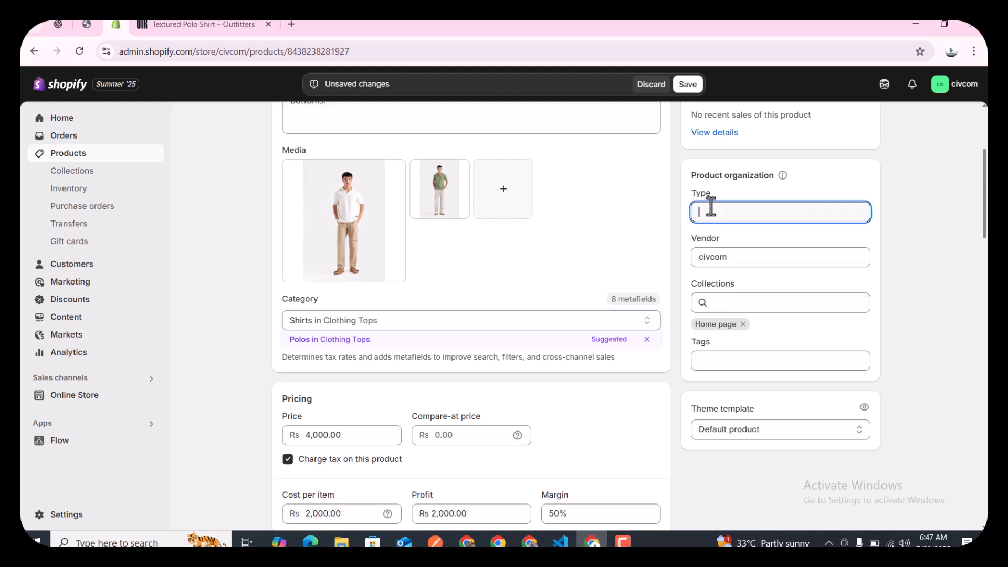
pyautogui.write('Shirts')
pyautogui.click(745, 231)
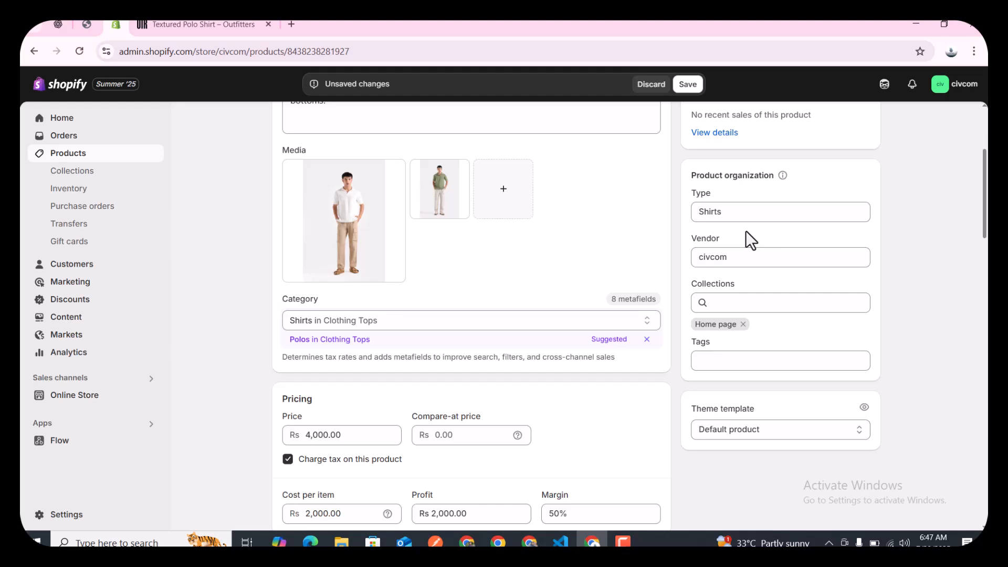
# Review the product's vendor and the collections it can be assigned to
pyautogui.click(744, 257)
pyautogui.moveTo(744, 258); pyautogui.dragTo(693, 257)
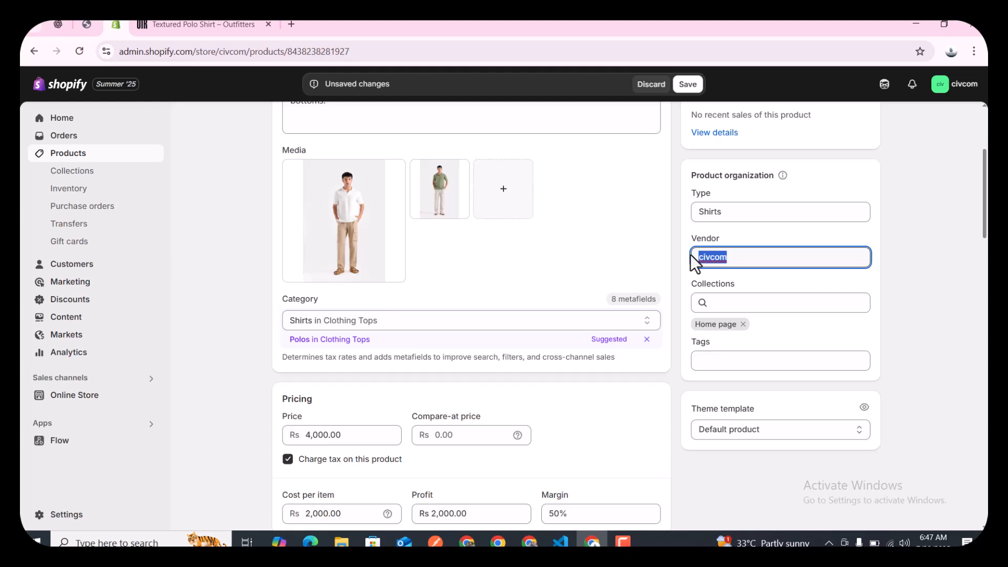
pyautogui.click(767, 233)
pyautogui.click(751, 304)
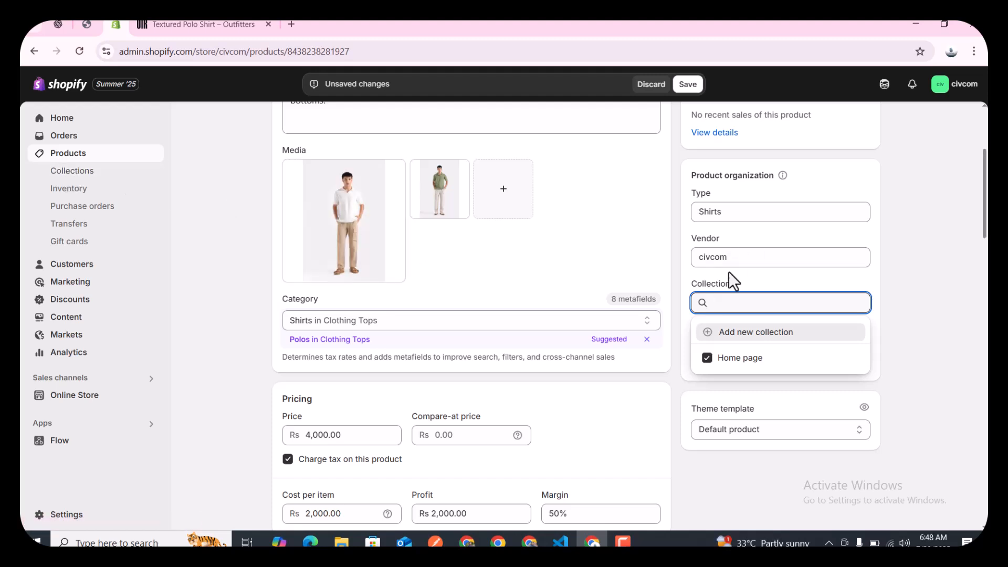
pyautogui.click(749, 280)
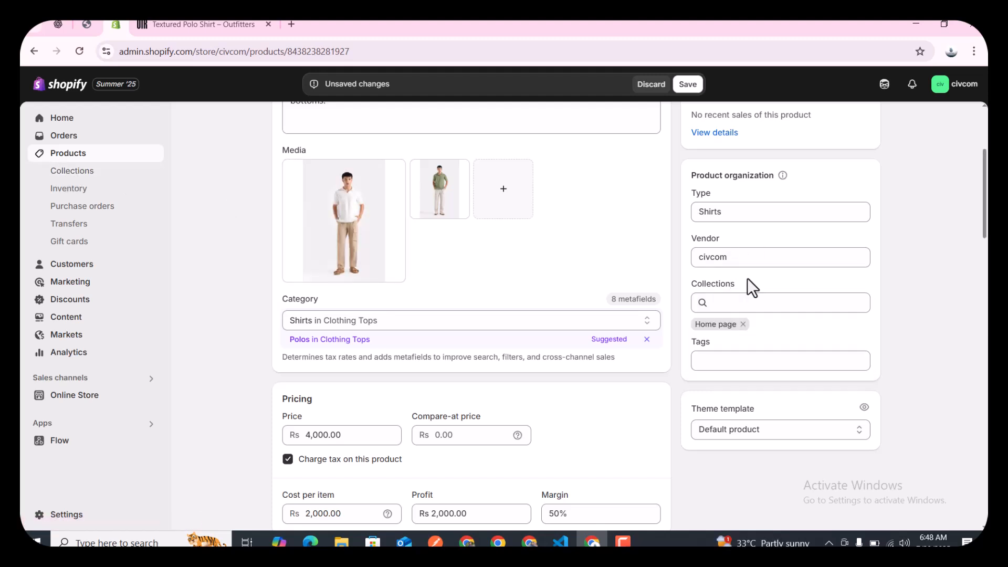
# Add the tags "shirt", "green shirt" and "white shirt" to the product
pyautogui.click(723, 359)
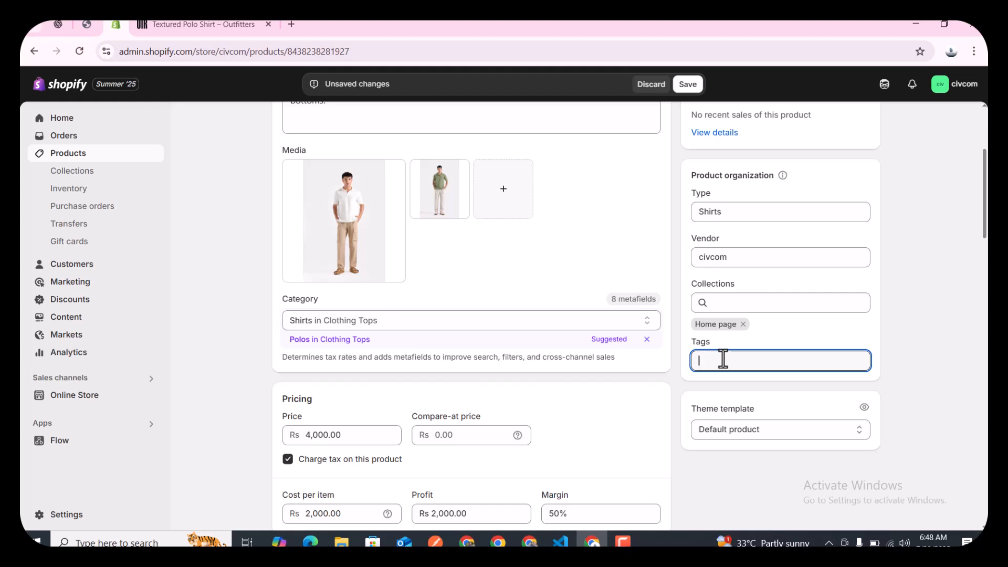
pyautogui.write('shirts')
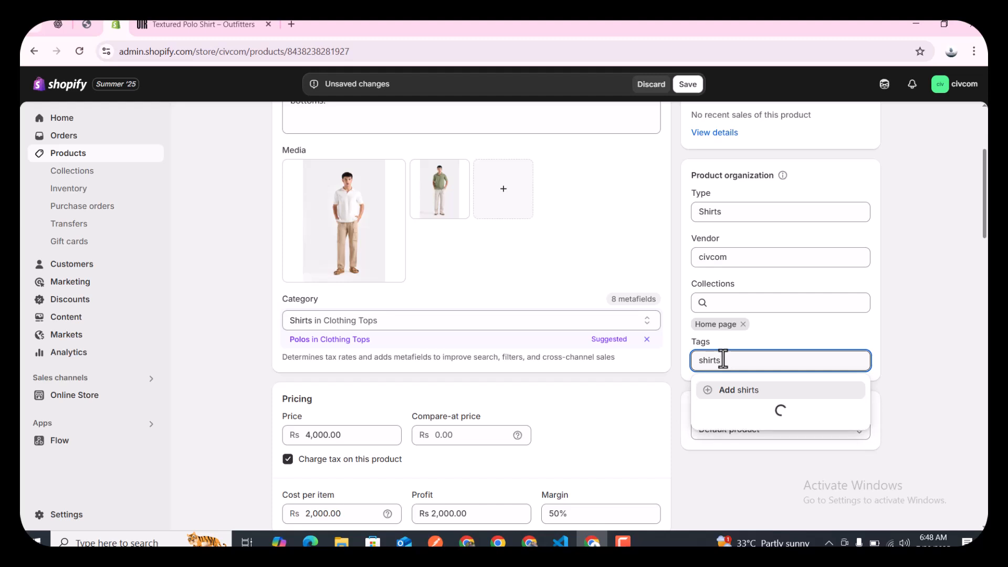
pyautogui.press('BackSpace')
pyautogui.click(732, 392)
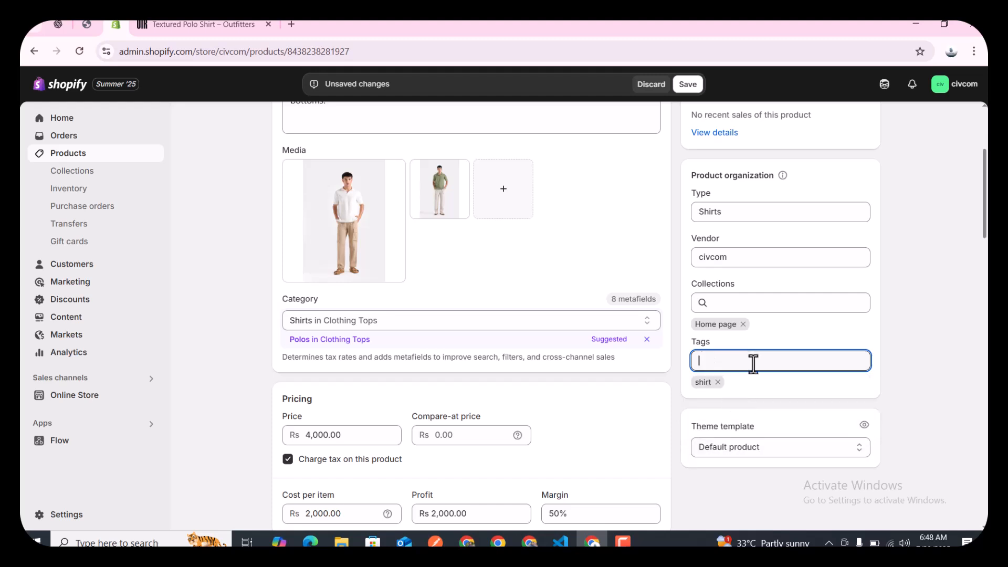
pyautogui.write('gree')
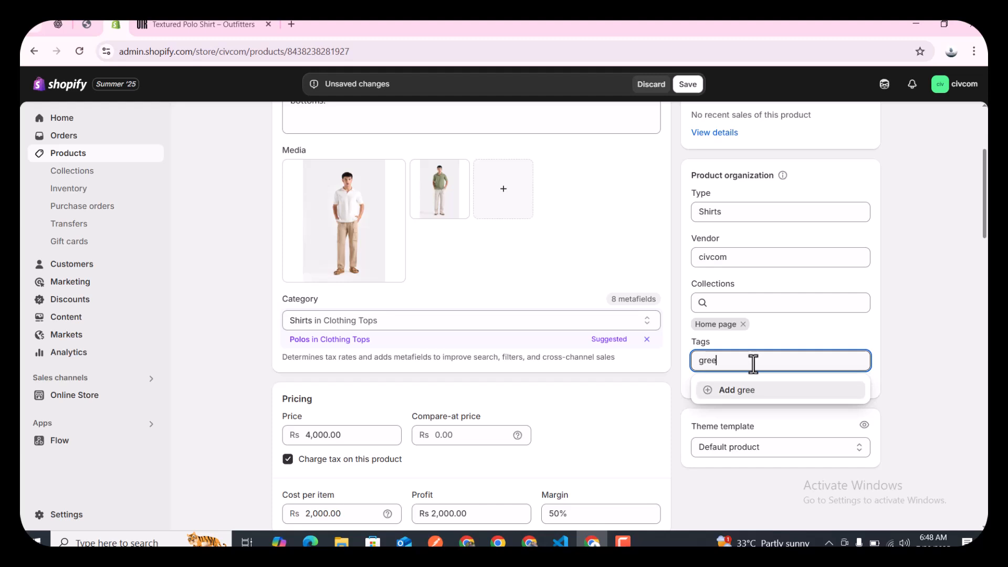
pyautogui.write('n shirt')
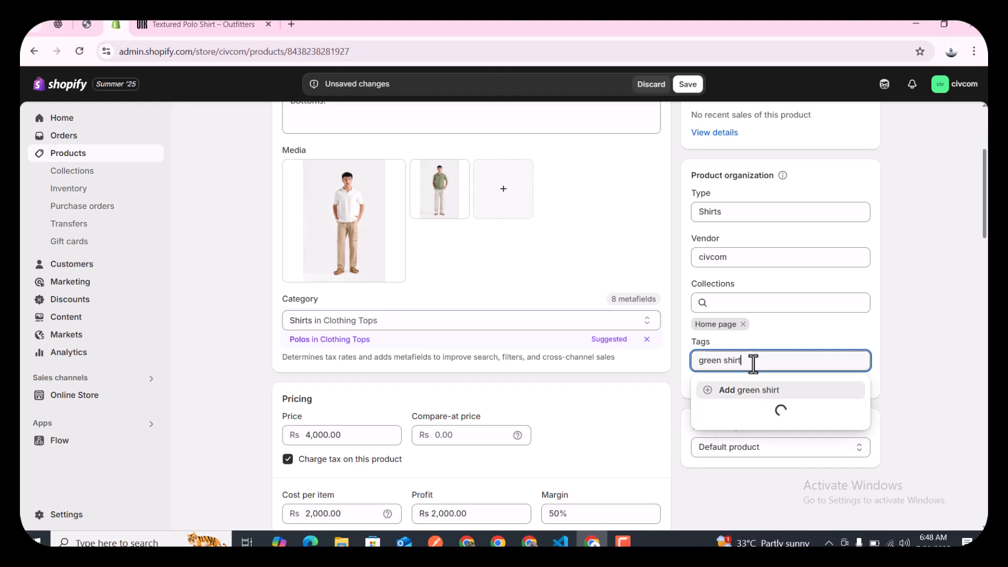
pyautogui.click(759, 391)
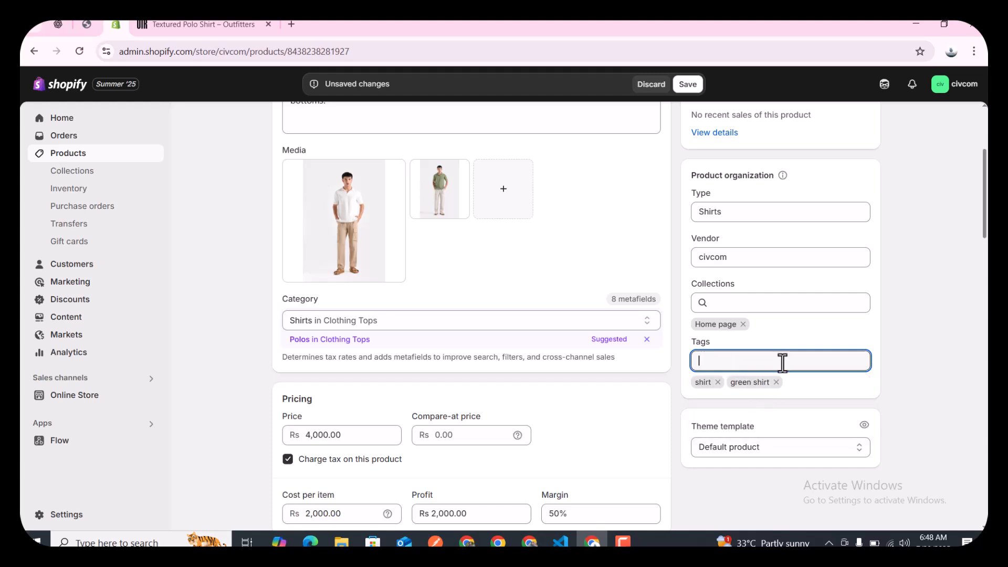
pyautogui.write('white shirt')
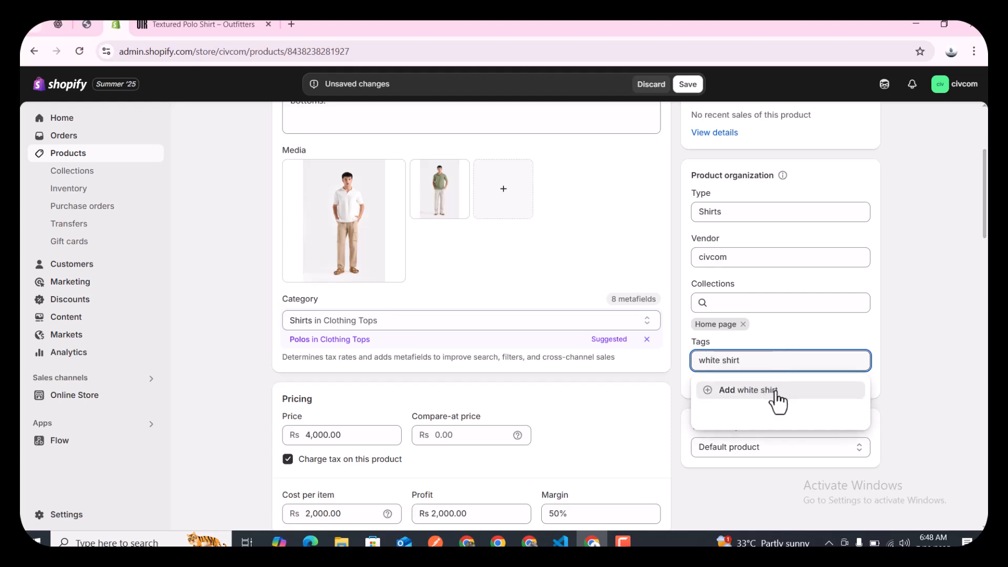
pyautogui.click(776, 393)
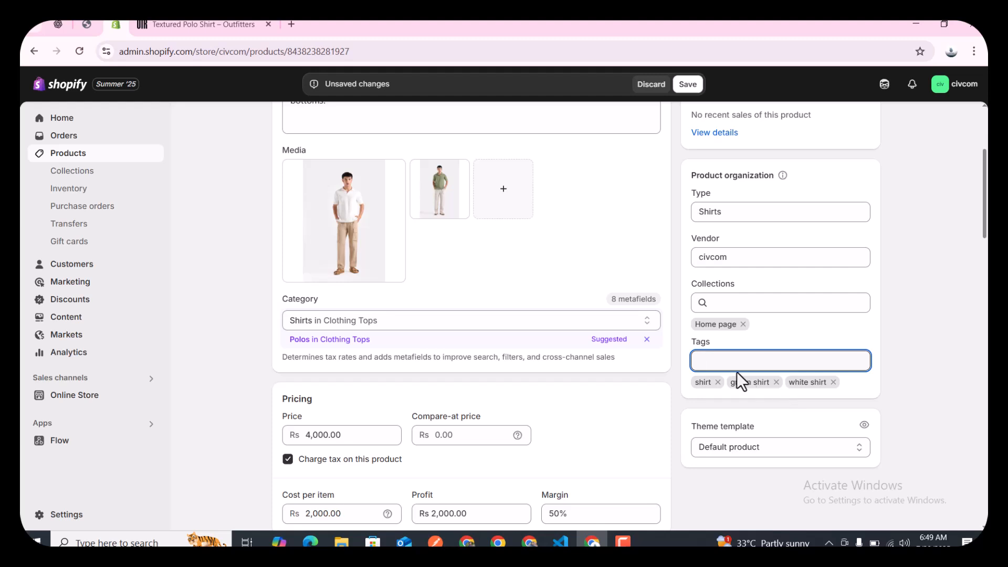
pyautogui.moveTo(691, 342); pyautogui.dragTo(736, 366)
pyautogui.click(769, 340)
pyautogui.scroll(2, 488, 351)
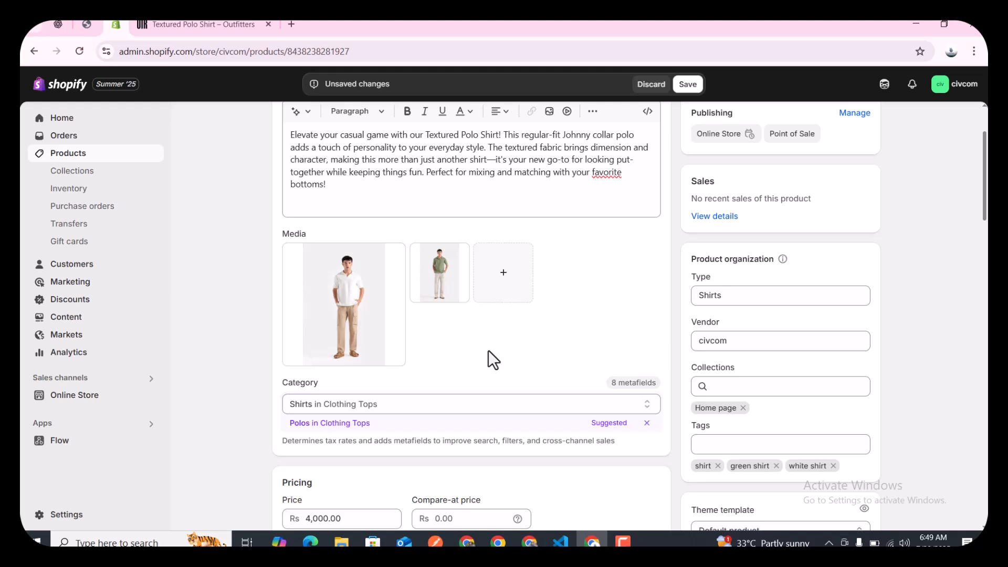
pyautogui.scroll(-3, 488, 351)
pyautogui.click(700, 294)
pyautogui.click(760, 280)
# Check which theme templates are available for the product and keep Default product
pyautogui.scroll(-2, 758, 332)
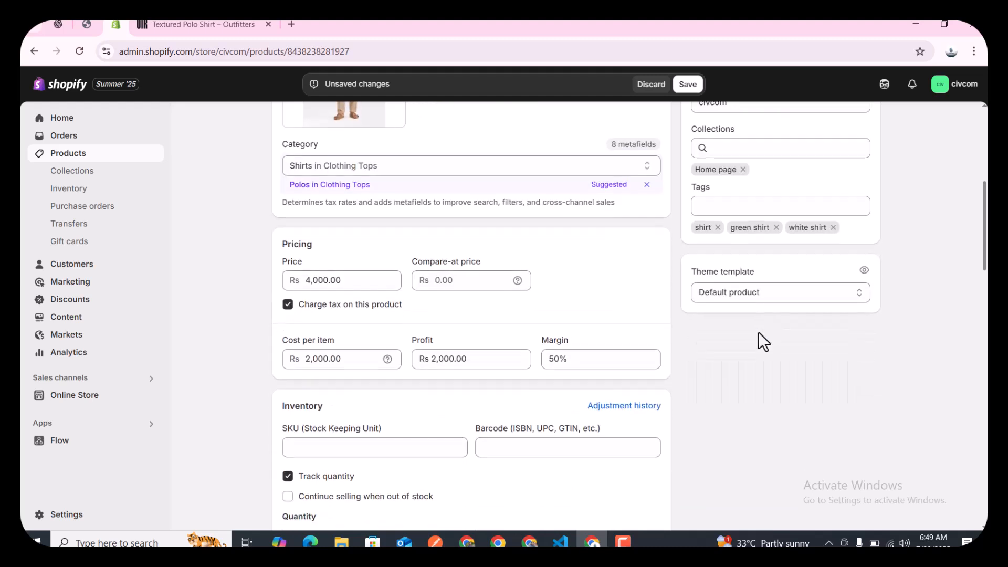
pyautogui.click(748, 290)
pyautogui.click(748, 290)
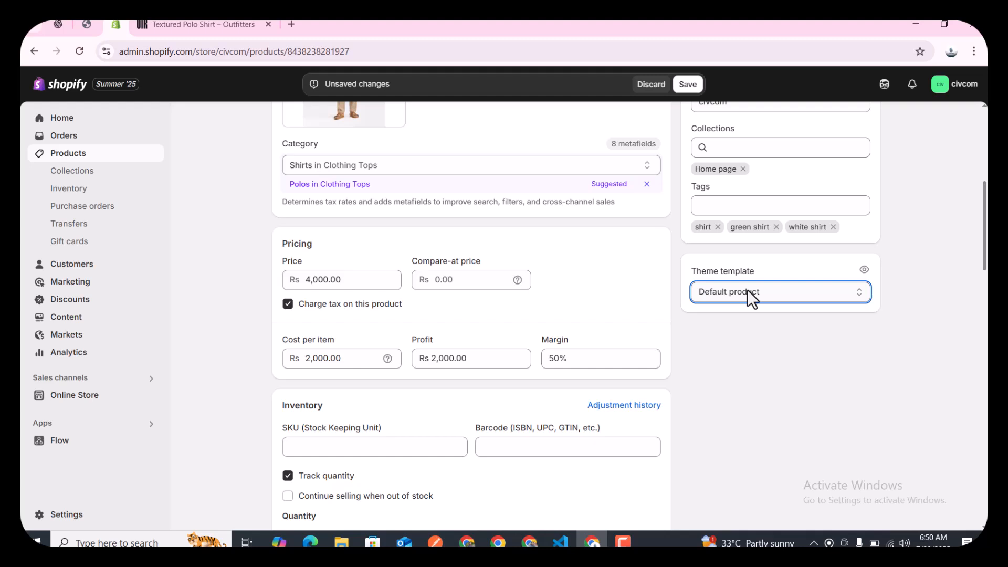
pyautogui.click(750, 297)
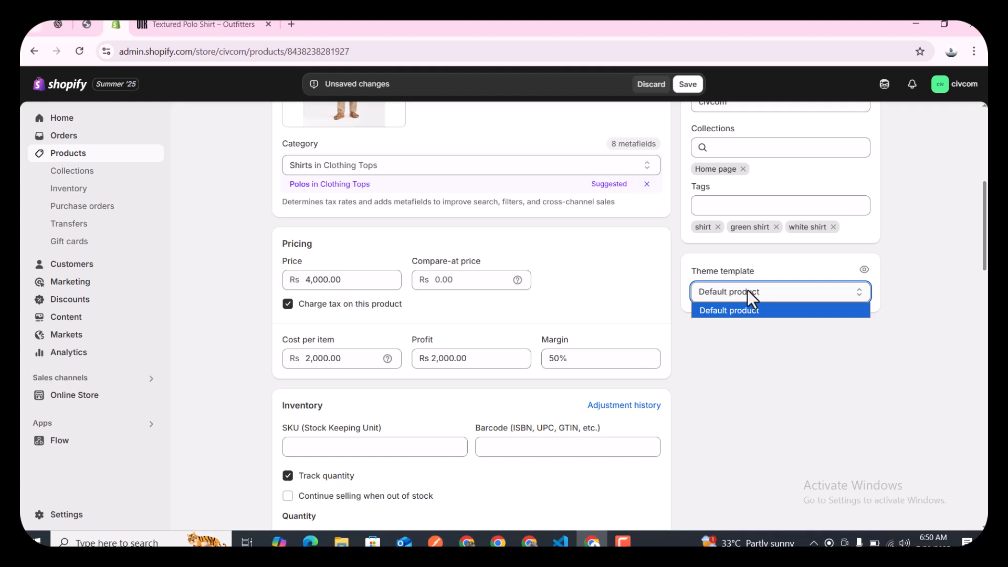
pyautogui.click(748, 290)
# Save the changes to the Textured Polo Shirt product
pyautogui.scroll(3, 747, 289)
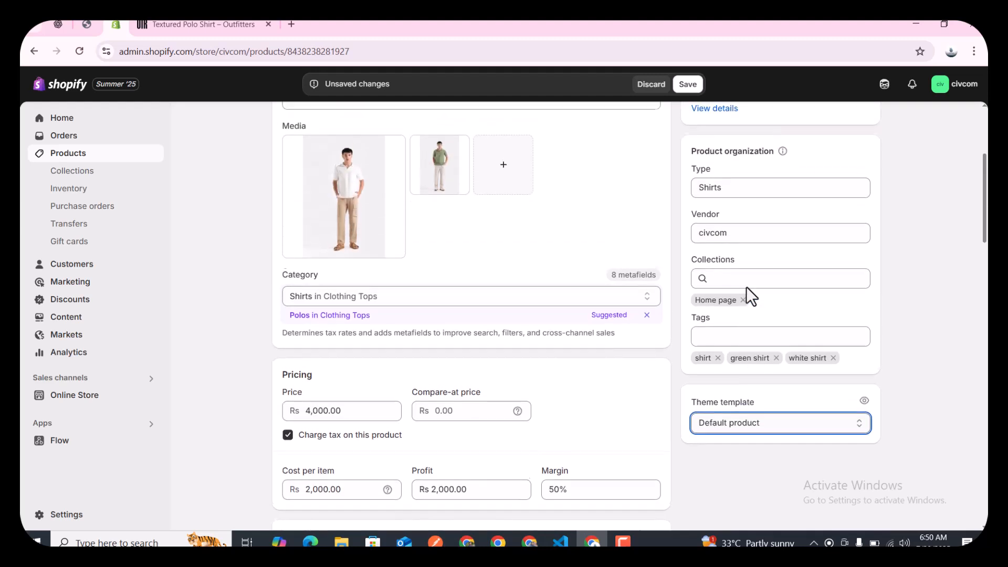
pyautogui.scroll(3, 685, 200)
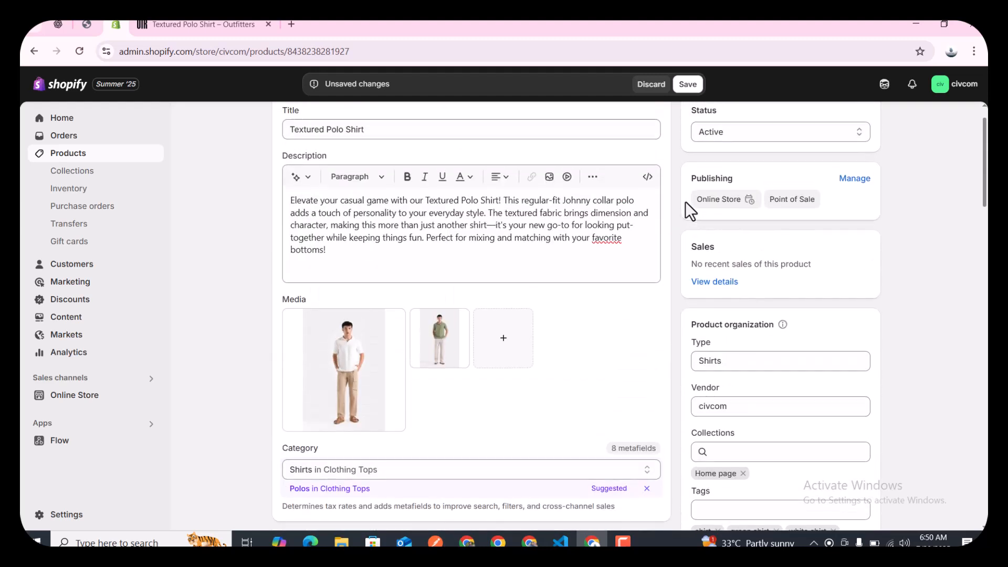
pyautogui.click(689, 90)
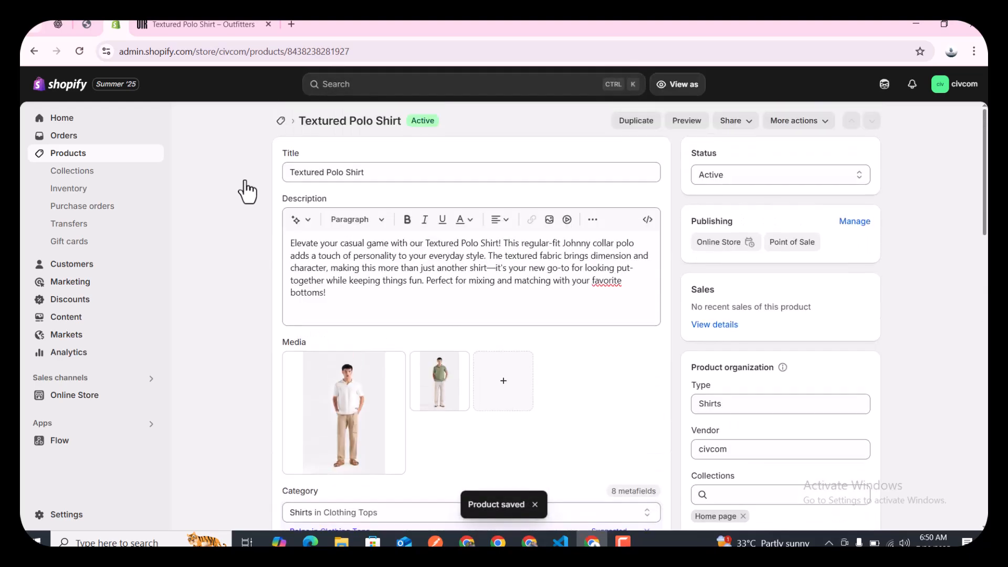
# View the store's product list and the blank form for adding a product, and return to the list
pyautogui.click(86, 157)
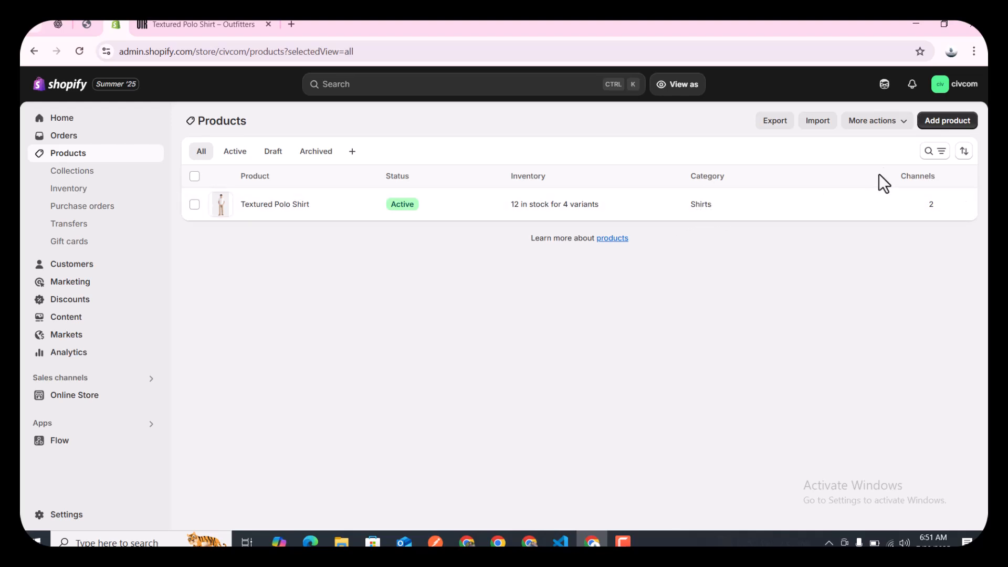
pyautogui.click(953, 125)
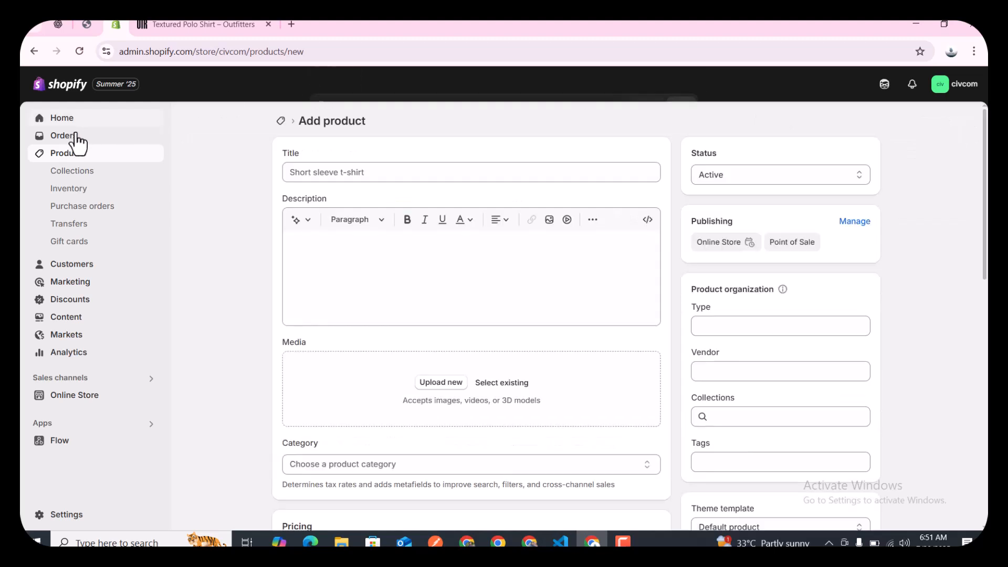
pyautogui.click(63, 156)
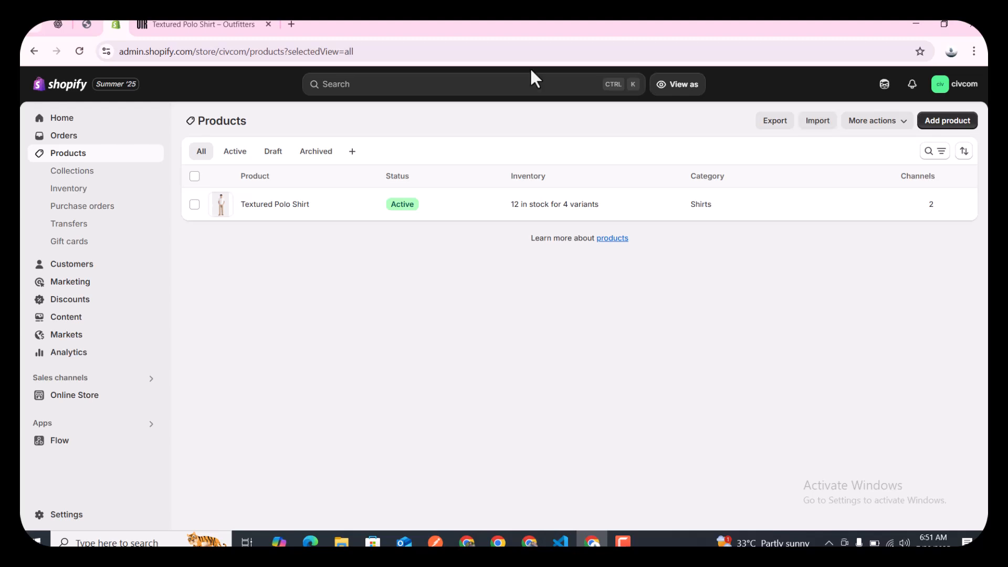
# Open the store's collections
pyautogui.click(104, 178)
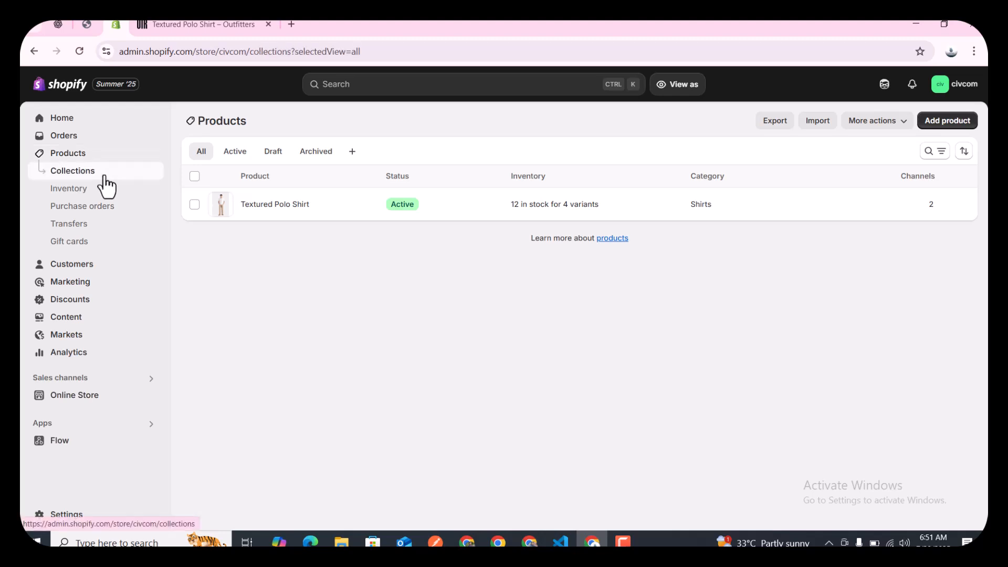